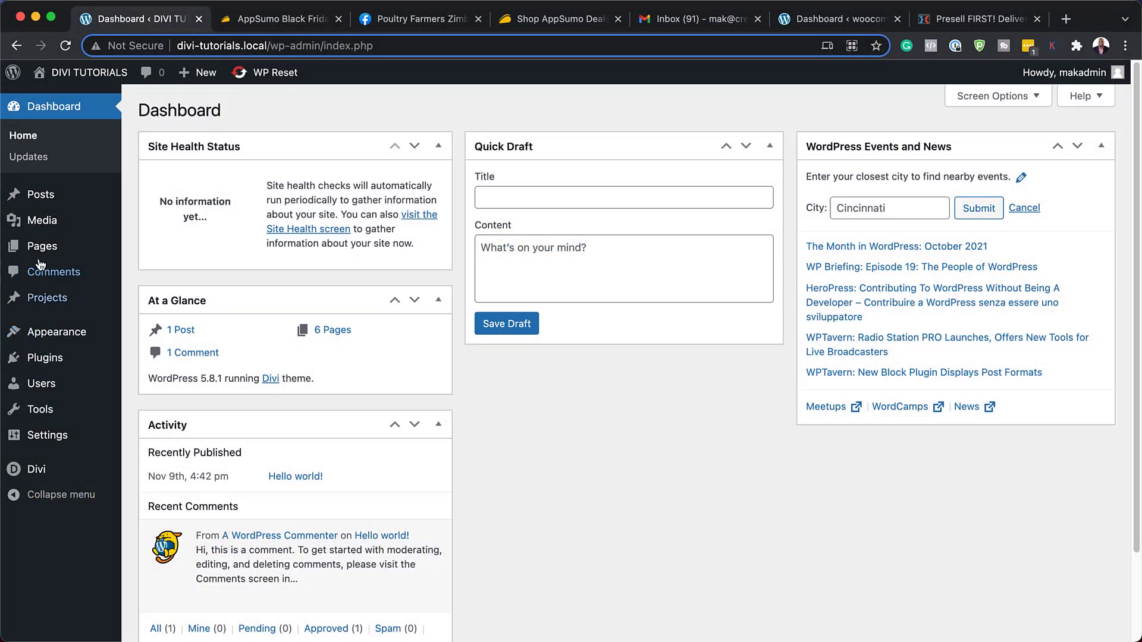
Create a new page titled "Icons" and start building it from scratch with the Divi Builder.
{"action": "mouse_move", "coordinate": [48, 247]}
{"action": "left_click", "coordinate": [157, 270]}
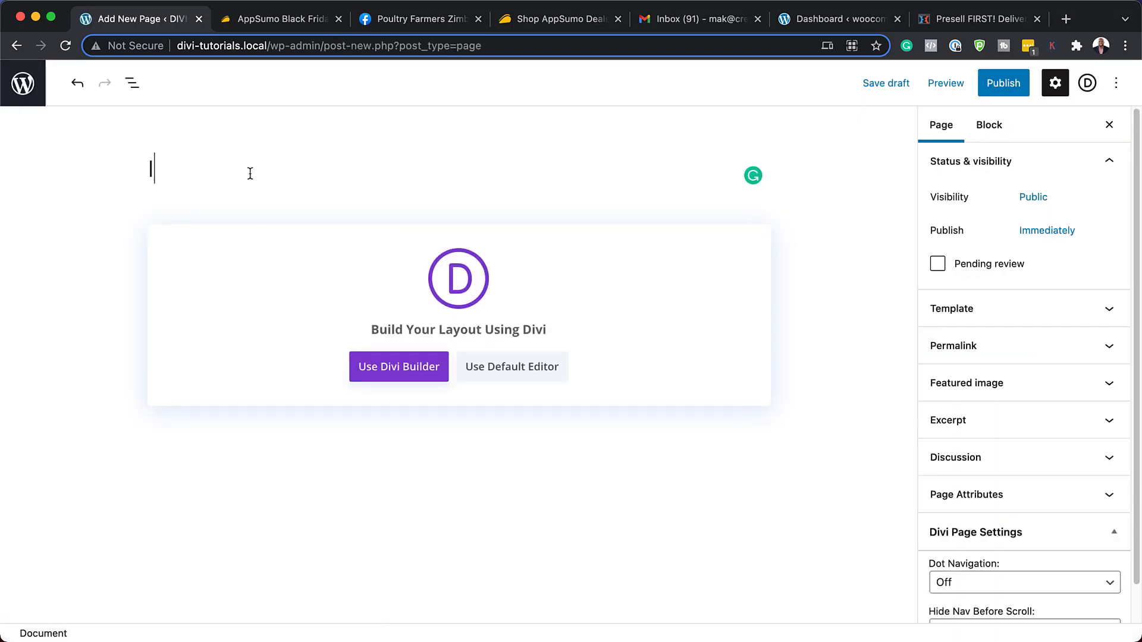
{"action": "type", "text": "Icons"}
{"action": "left_click", "coordinate": [385, 370]}
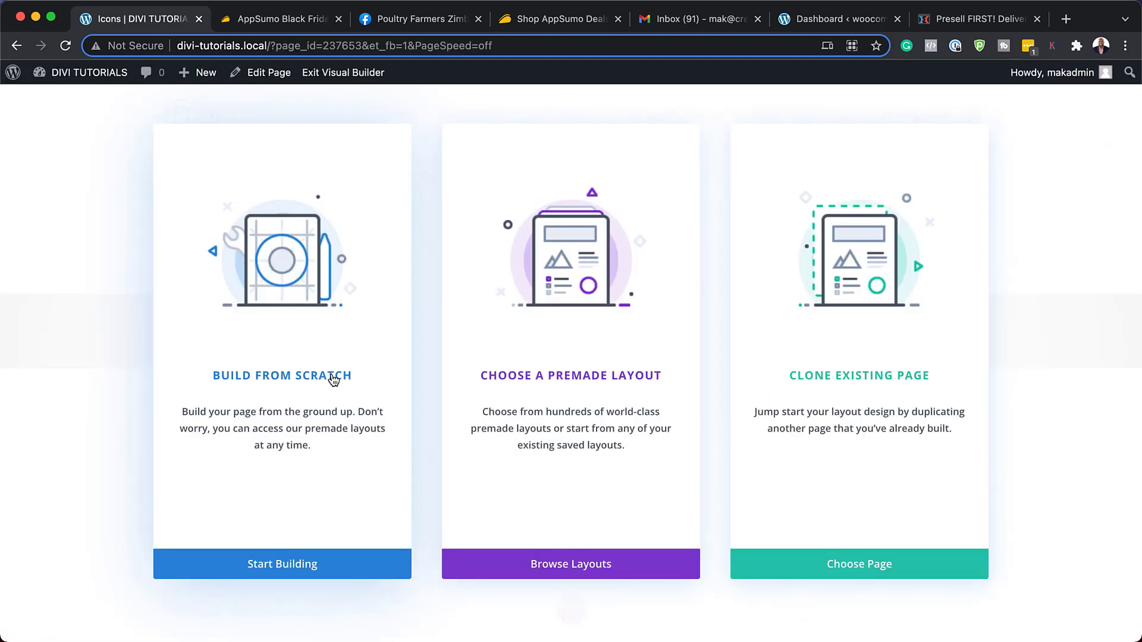
{"action": "left_click", "coordinate": [333, 379]}
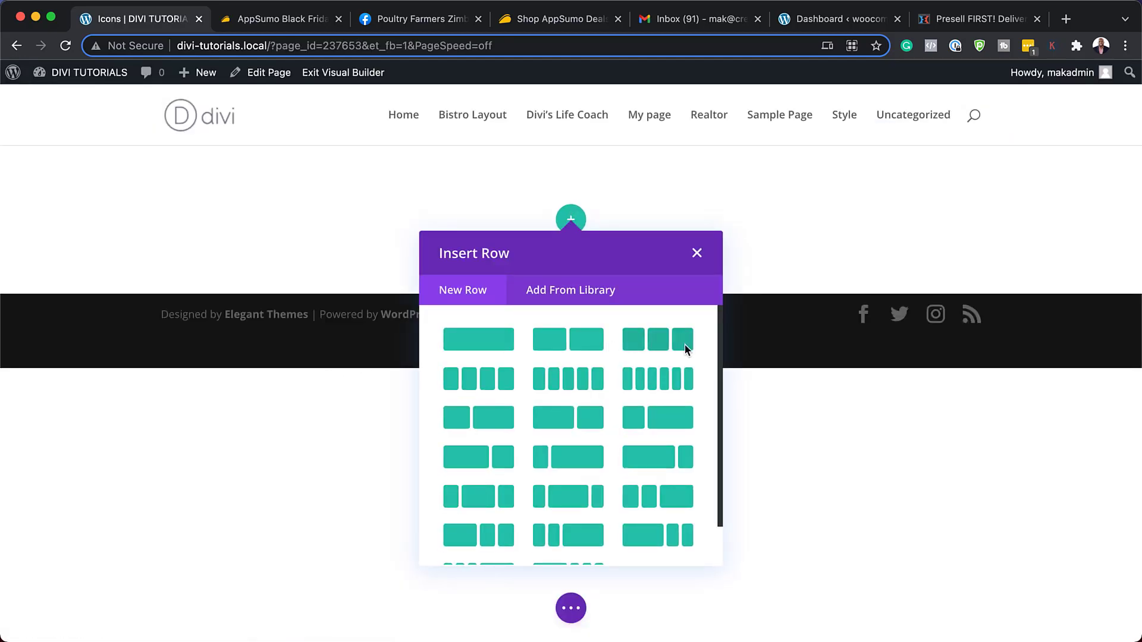
Insert a row with two equal columns and add an Icon module to its first column.
{"action": "left_click", "coordinate": [590, 349]}
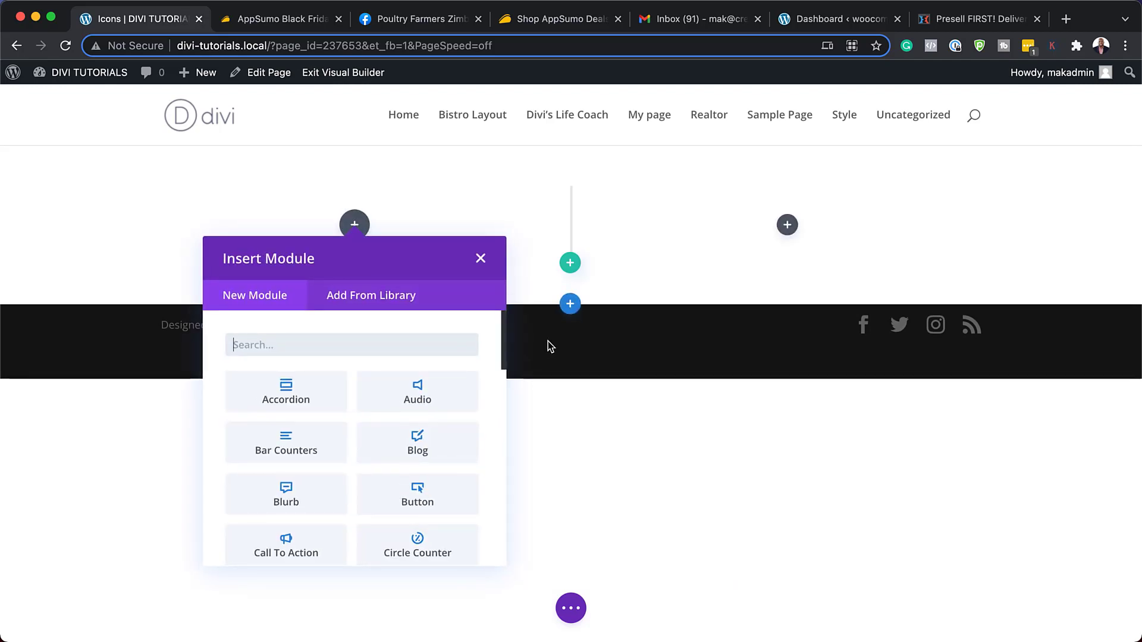
{"action": "type", "text": "ico"}
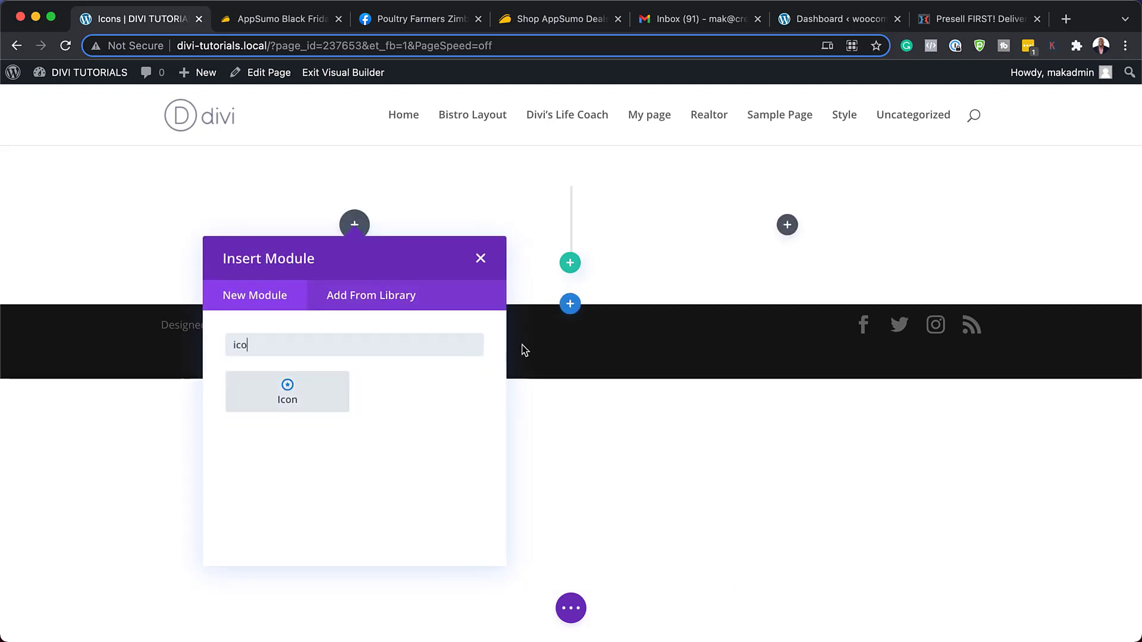
{"action": "left_click", "coordinate": [311, 401]}
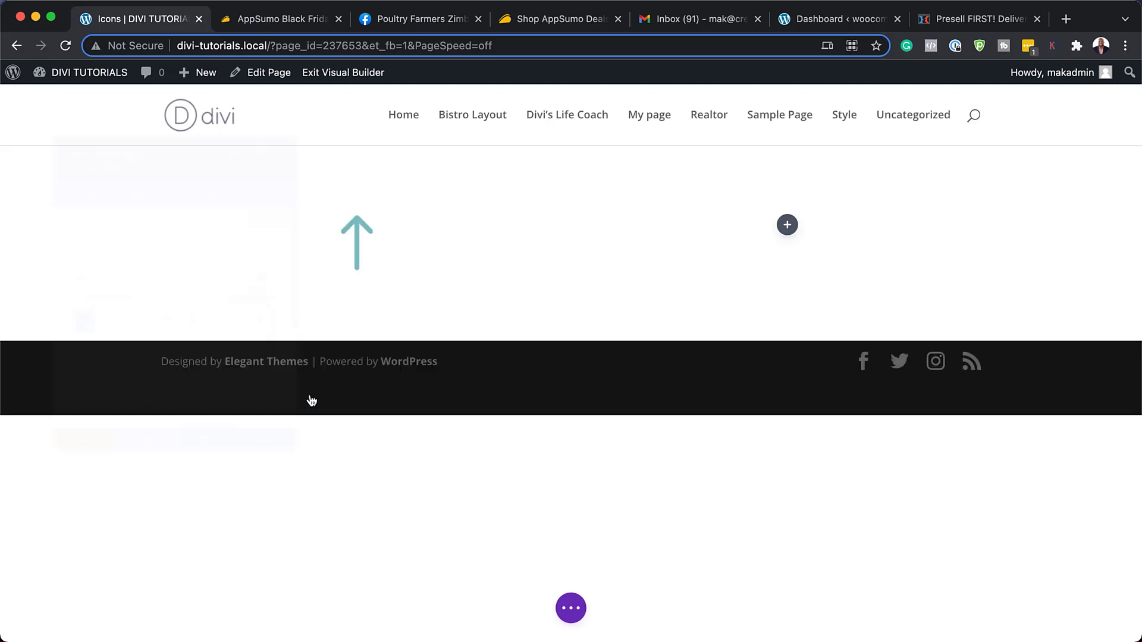
{"action": "left_click", "coordinate": [281, 120]}
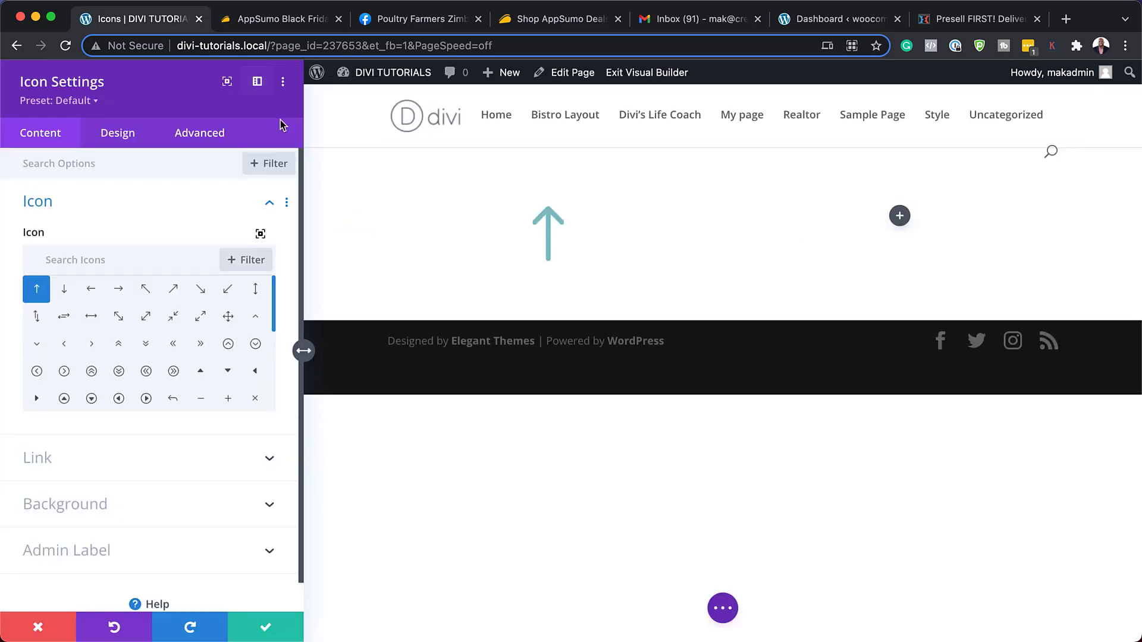
Filter the icon list to Font Awesome and choose the balance scale icon for the module.
{"action": "left_click", "coordinate": [247, 265]}
{"action": "left_click", "coordinate": [256, 289]}
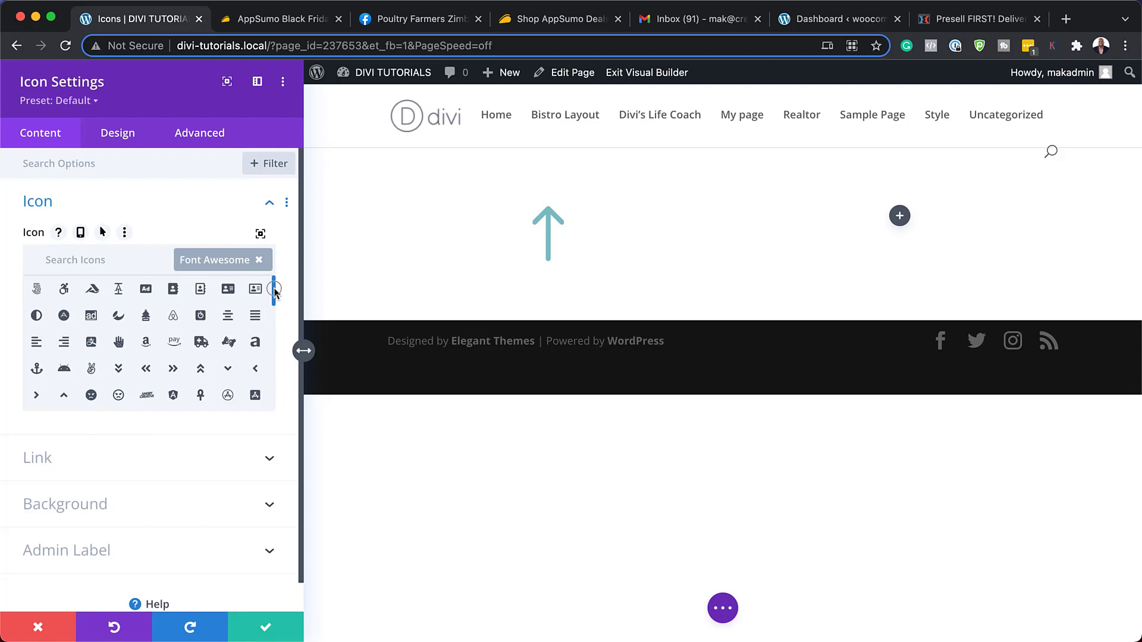
{"action": "left_click_drag", "start_coordinate": [274, 289], "coordinate": [270, 346]}
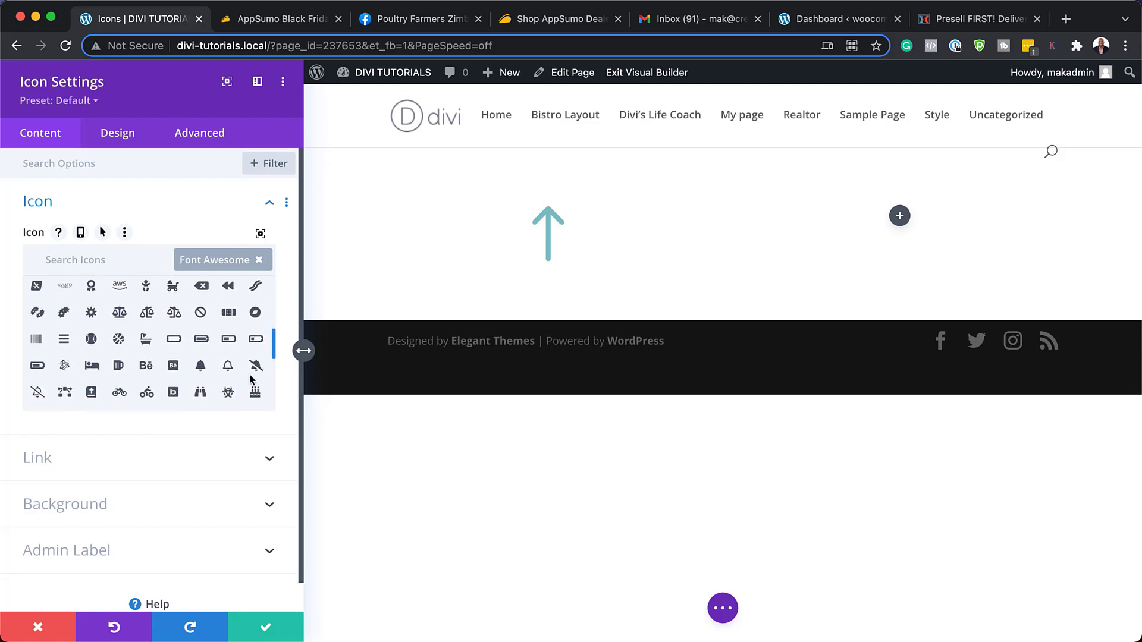
{"action": "left_click", "coordinate": [120, 314]}
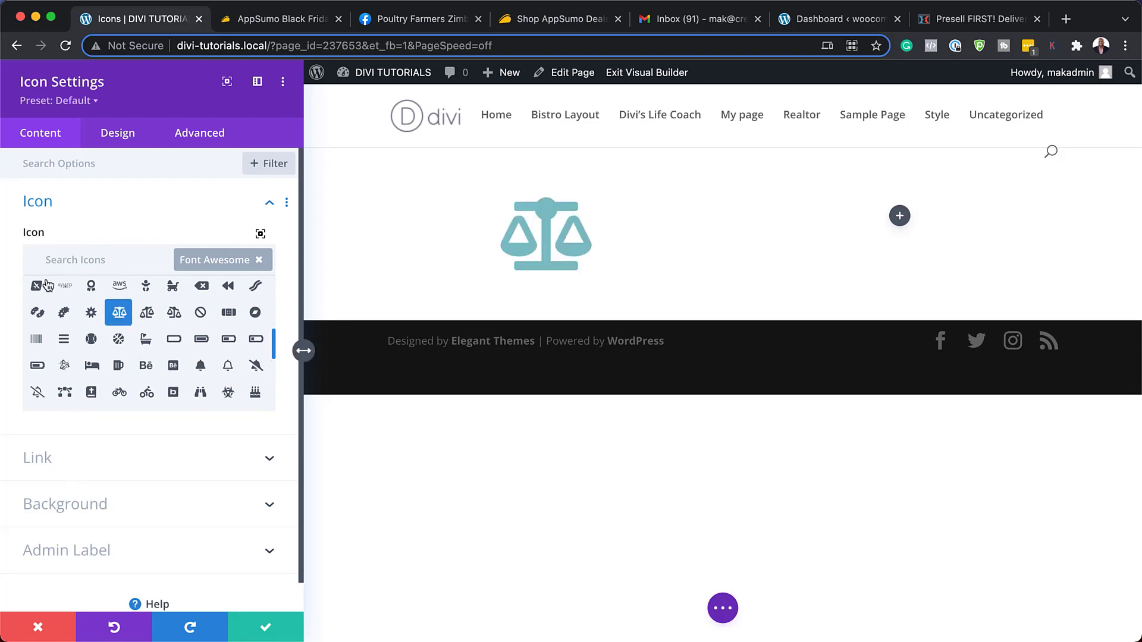
Set the balance scale's icon color to green and its icon size to 64px.
{"action": "left_click", "coordinate": [121, 138]}
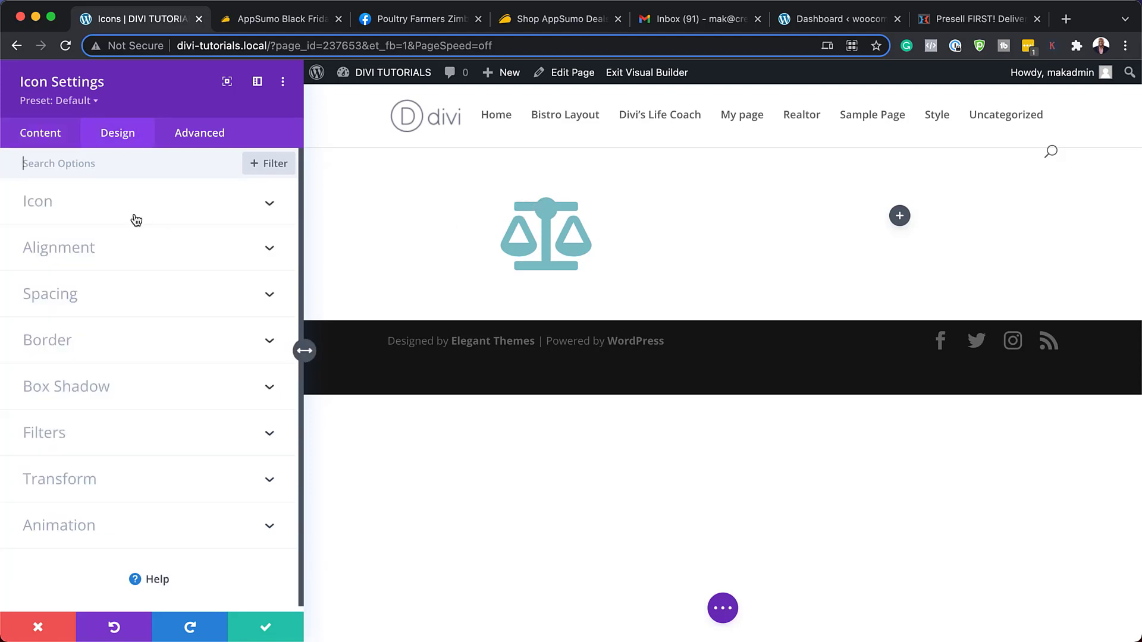
{"action": "left_click", "coordinate": [110, 205]}
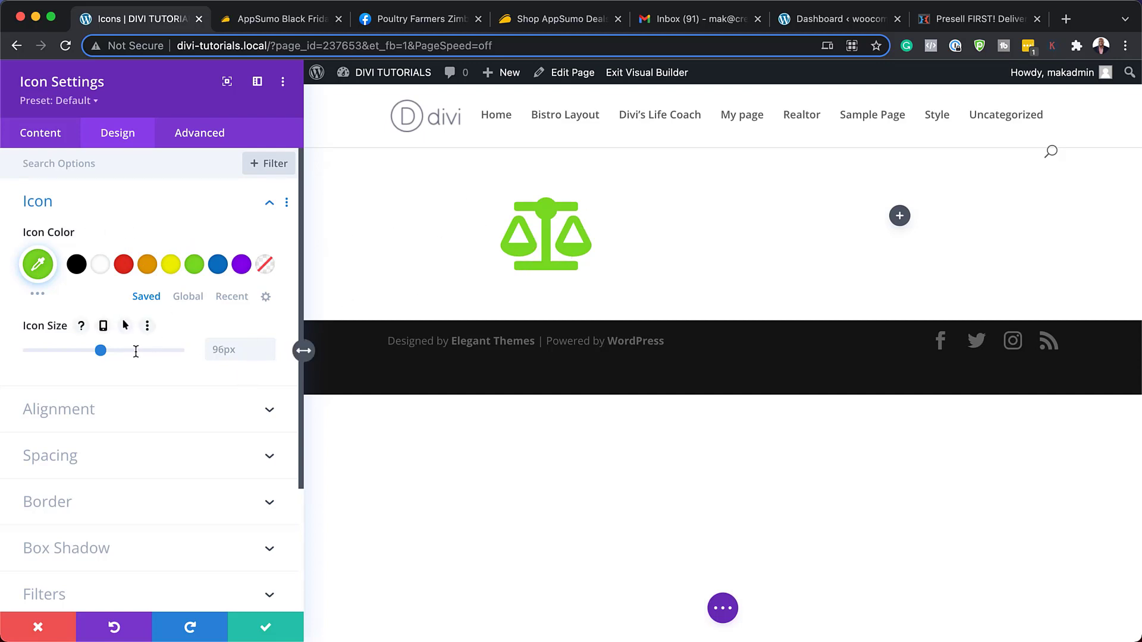
{"action": "left_click_drag", "start_coordinate": [101, 353], "coordinate": [74, 359]}
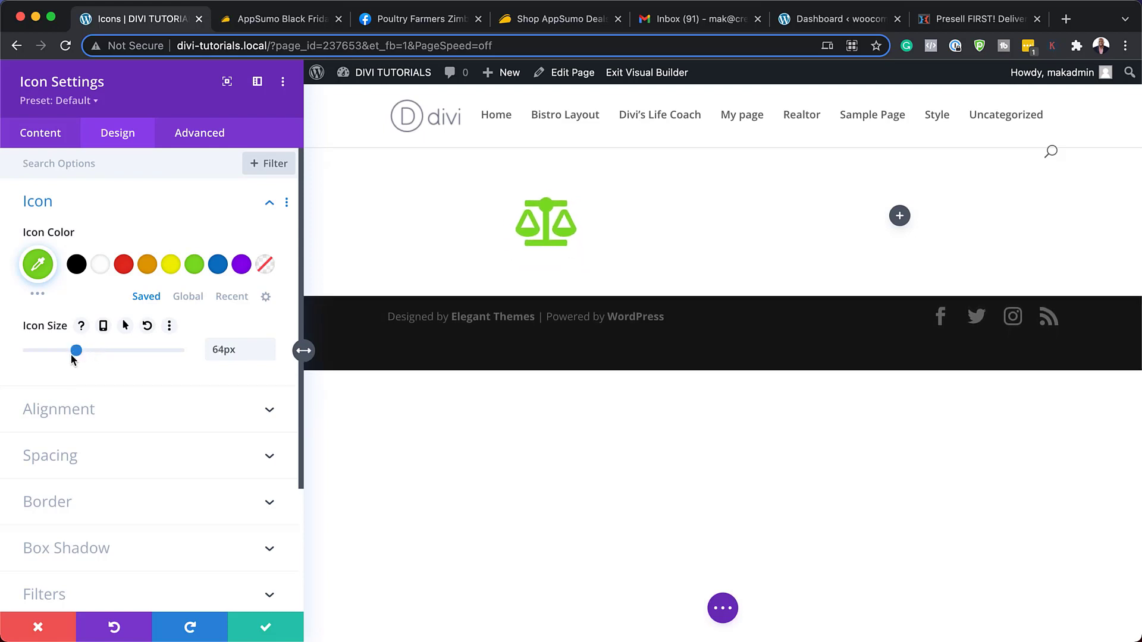
Enable hover options for the balance scale's icon size and set the hover size to 70px.
{"action": "left_click", "coordinate": [126, 327]}
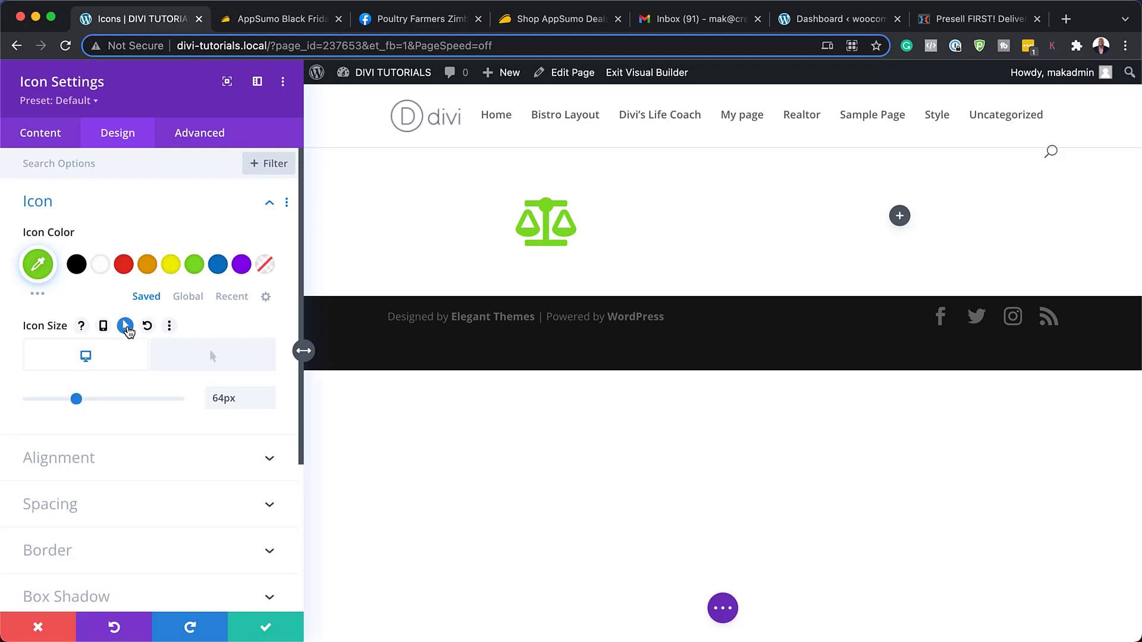
{"action": "left_click", "coordinate": [232, 357]}
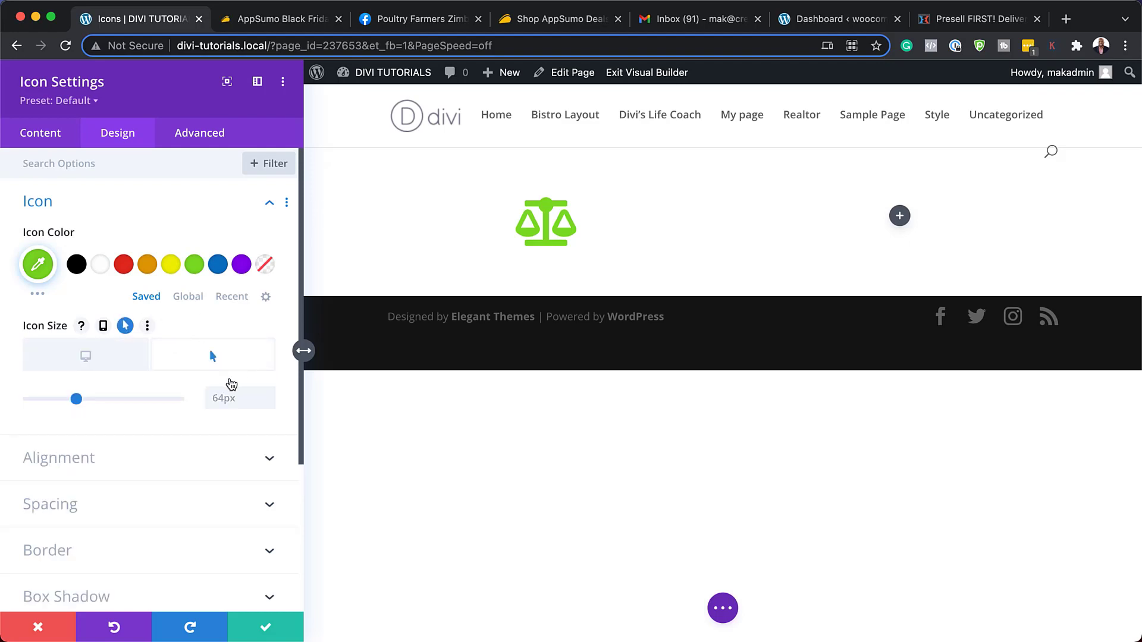
{"action": "mouse_move", "coordinate": [126, 249]}
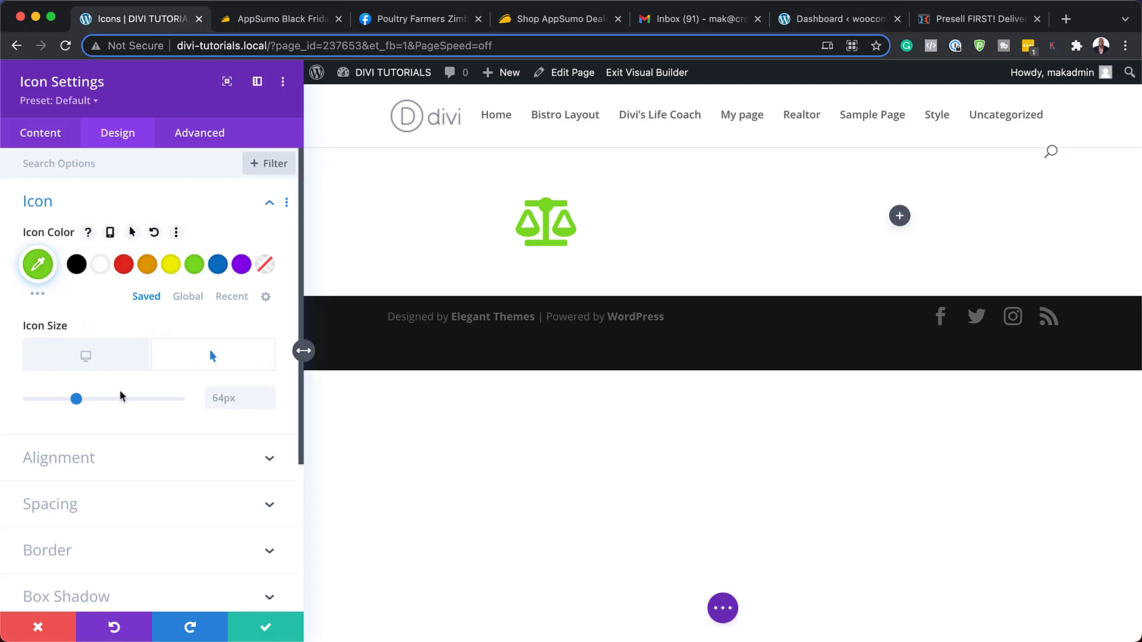
{"action": "left_click_drag", "start_coordinate": [79, 403], "coordinate": [84, 403]}
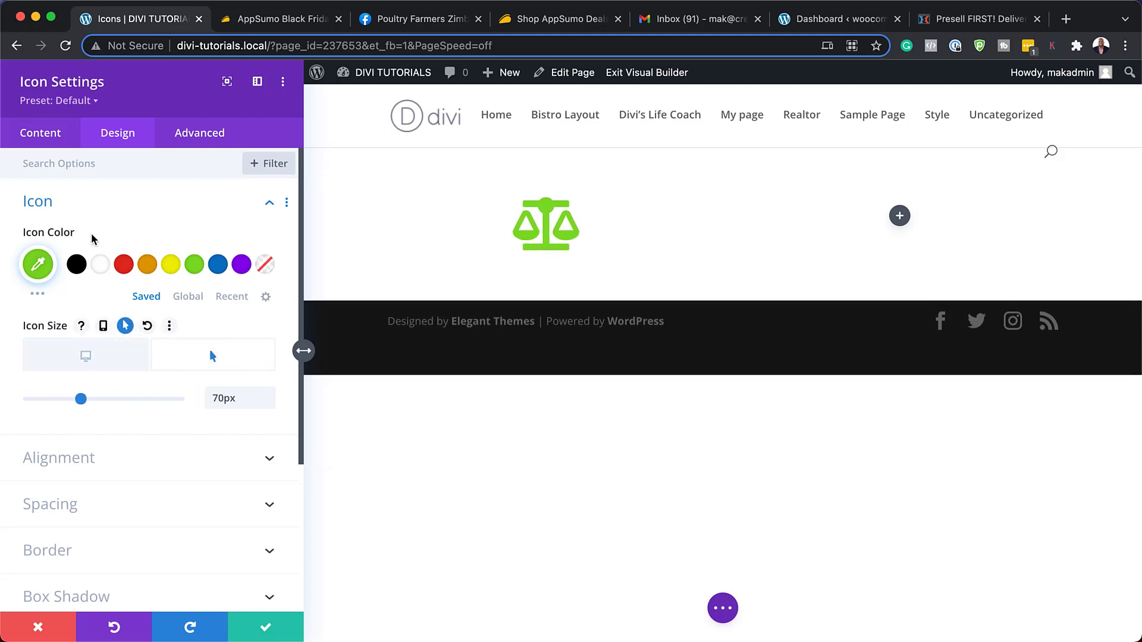
Set the balance scale's hover color to black (#000000), save the module settings and exit the Visual Builder.
{"action": "mouse_move", "coordinate": [110, 233]}
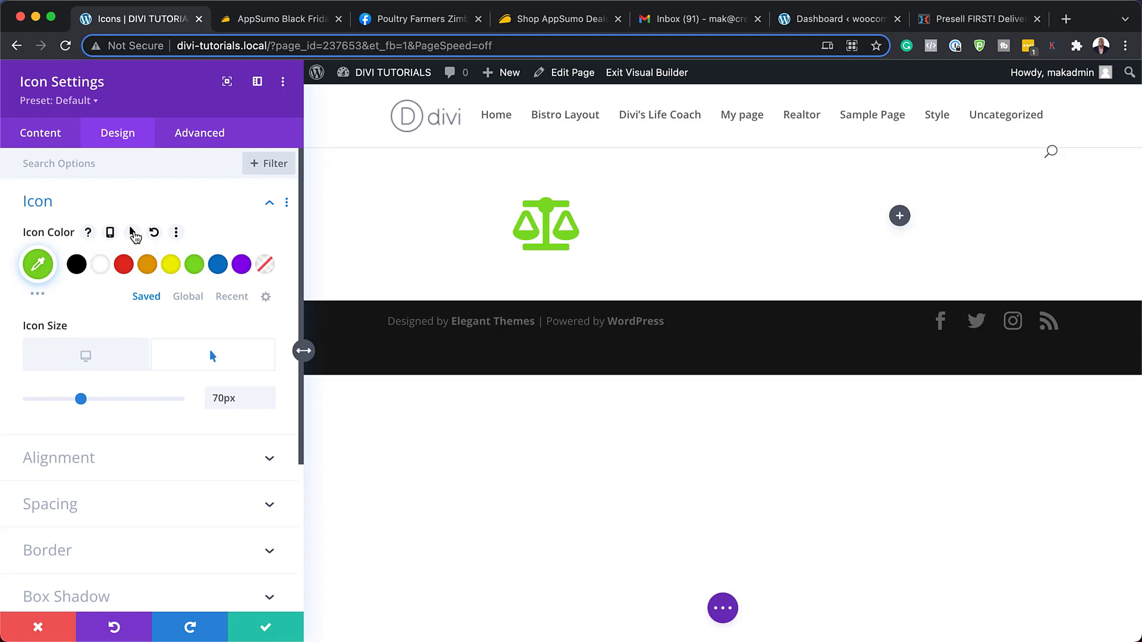
{"action": "left_click", "coordinate": [133, 233]}
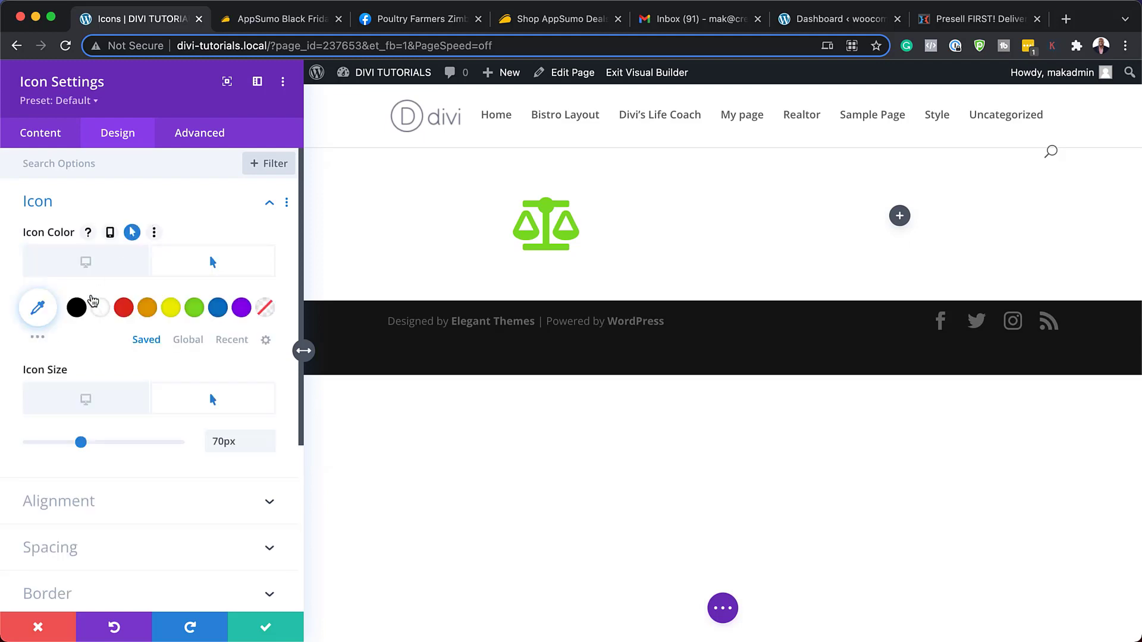
{"action": "left_click", "coordinate": [77, 308]}
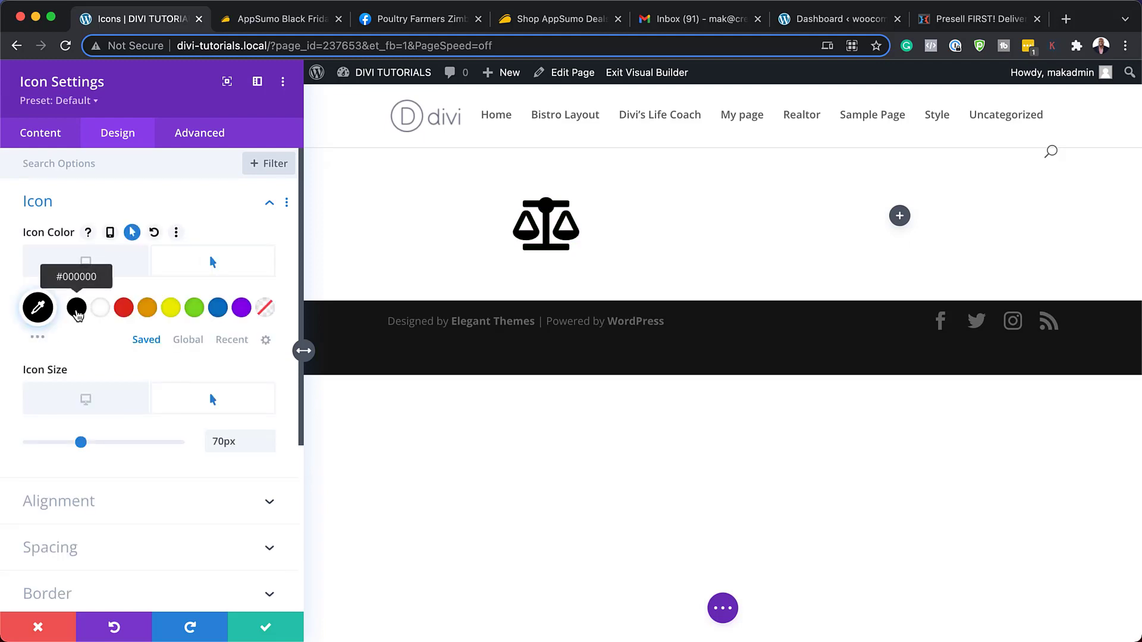
{"action": "left_click", "coordinate": [267, 628]}
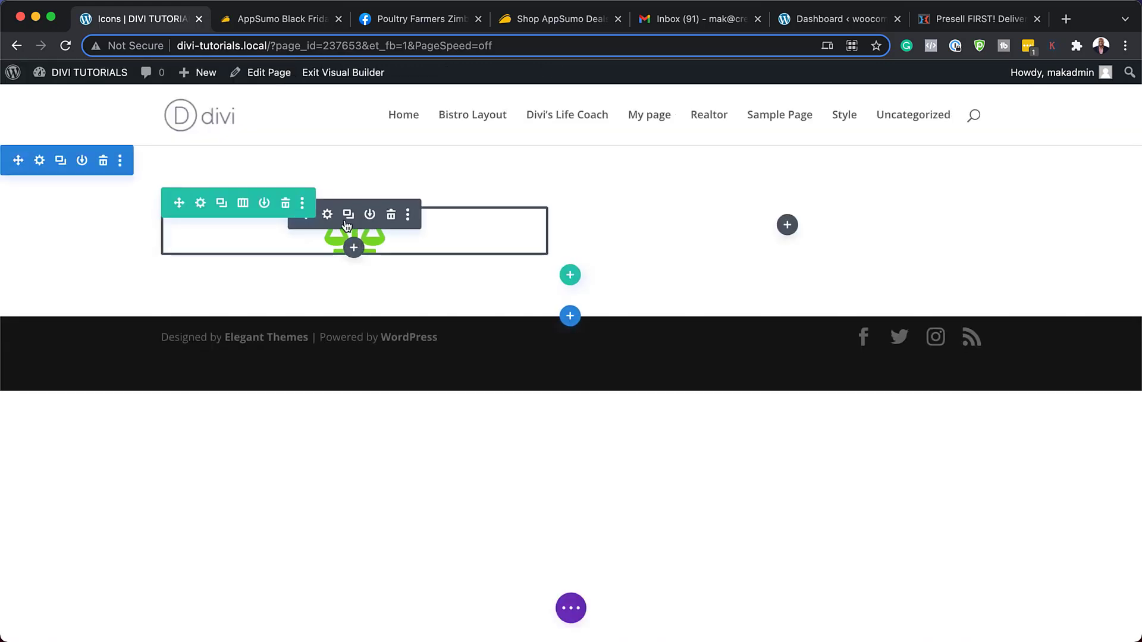
{"action": "left_click", "coordinate": [346, 74]}
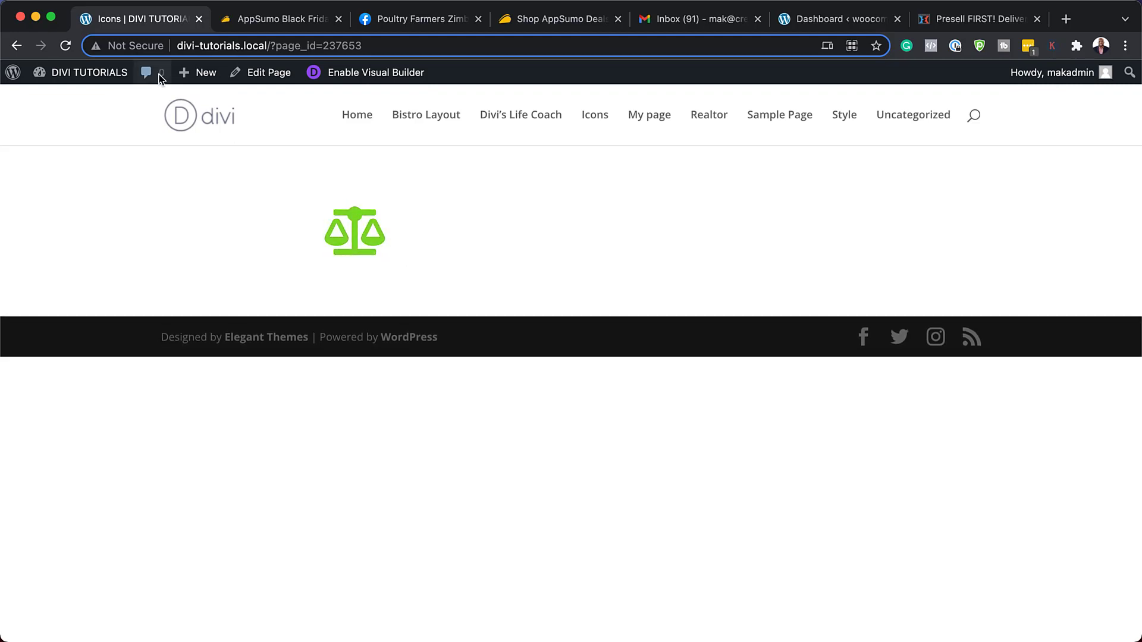
Reopen the page in the Visual Builder and add an Icon module to the row's empty second column.
{"action": "left_click", "coordinate": [384, 72]}
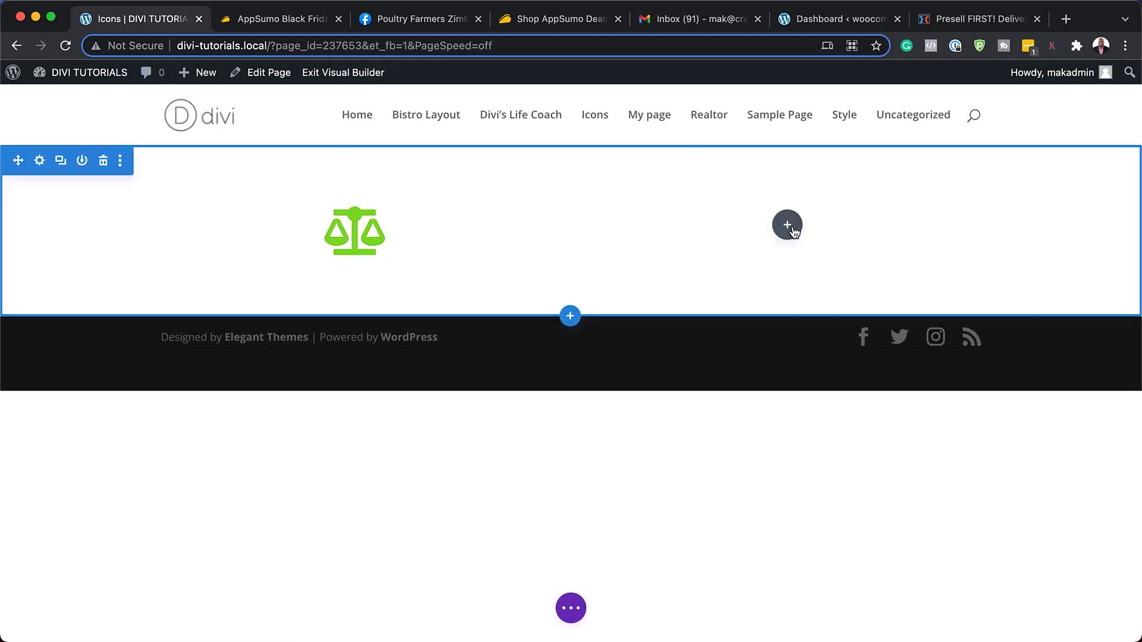
{"action": "left_click", "coordinate": [791, 228]}
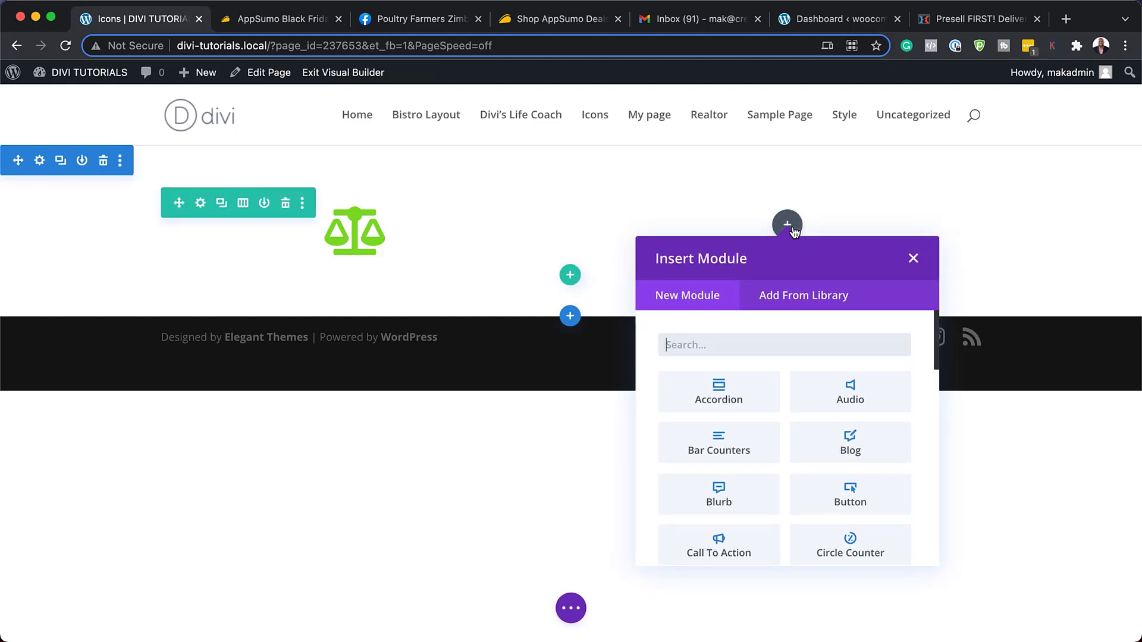
{"action": "type", "text": "icon"}
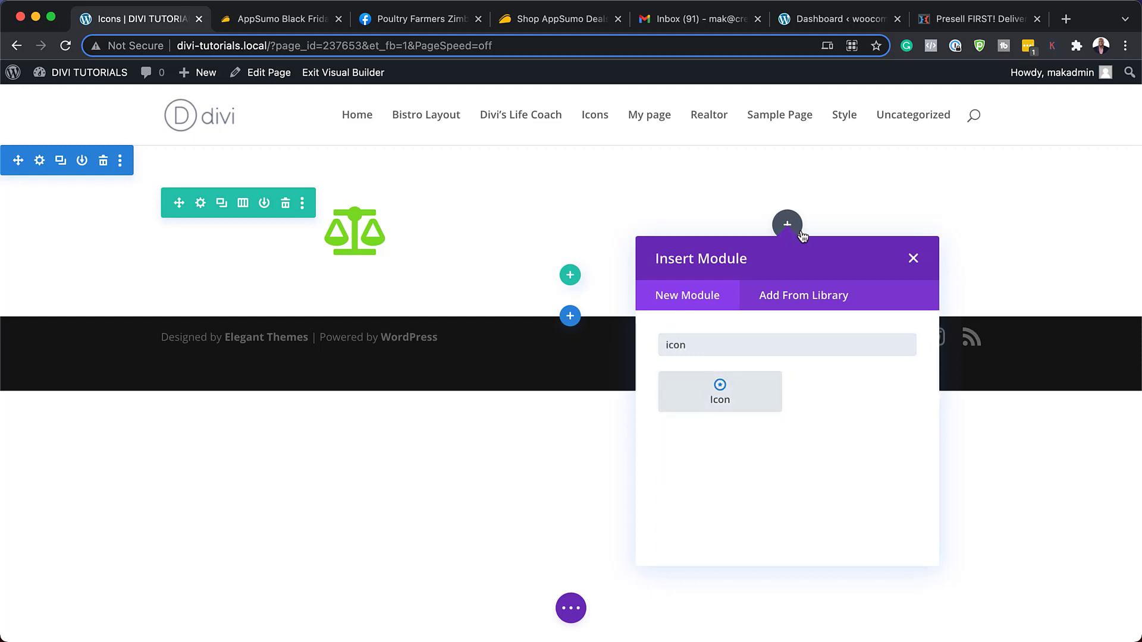
{"action": "left_click", "coordinate": [748, 399]}
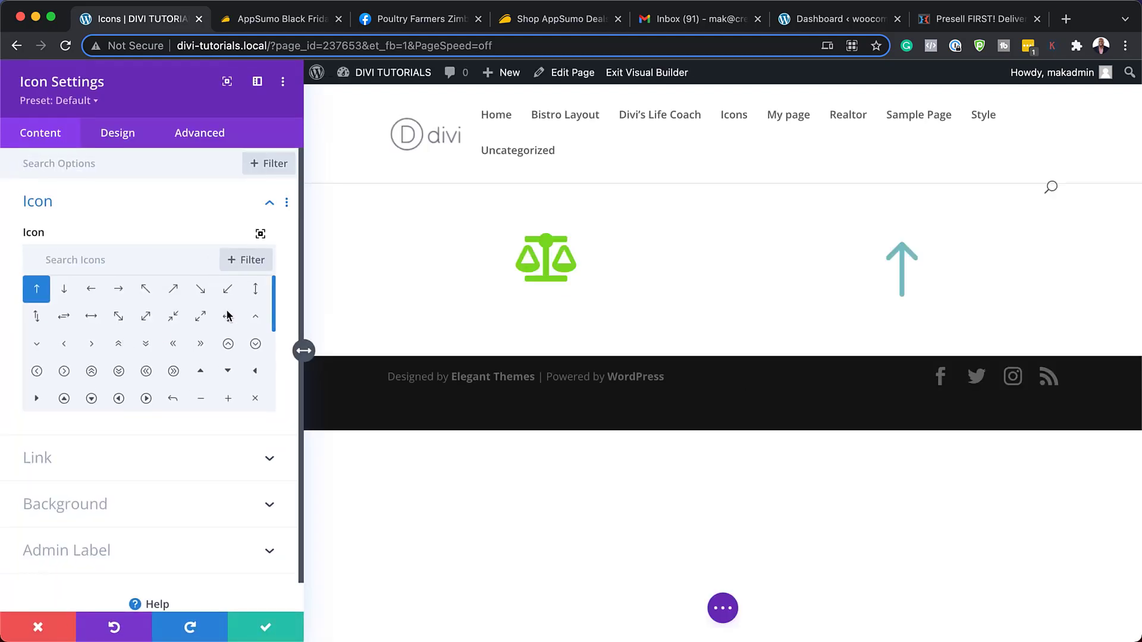
Filter the icon list to Line Icons and choose the outlined copy icon with two overlapping pages.
{"action": "left_click", "coordinate": [250, 264]}
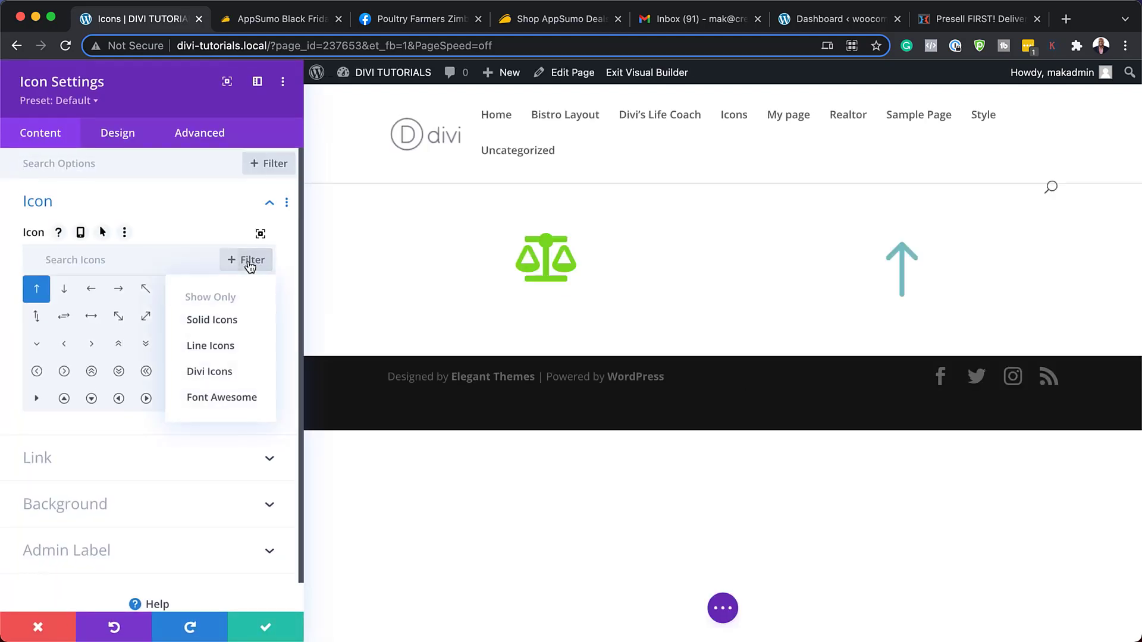
{"action": "left_click", "coordinate": [245, 346]}
{"action": "scroll", "coordinate": [271, 320], "scroll_direction": "down", "scroll_amount": 10}
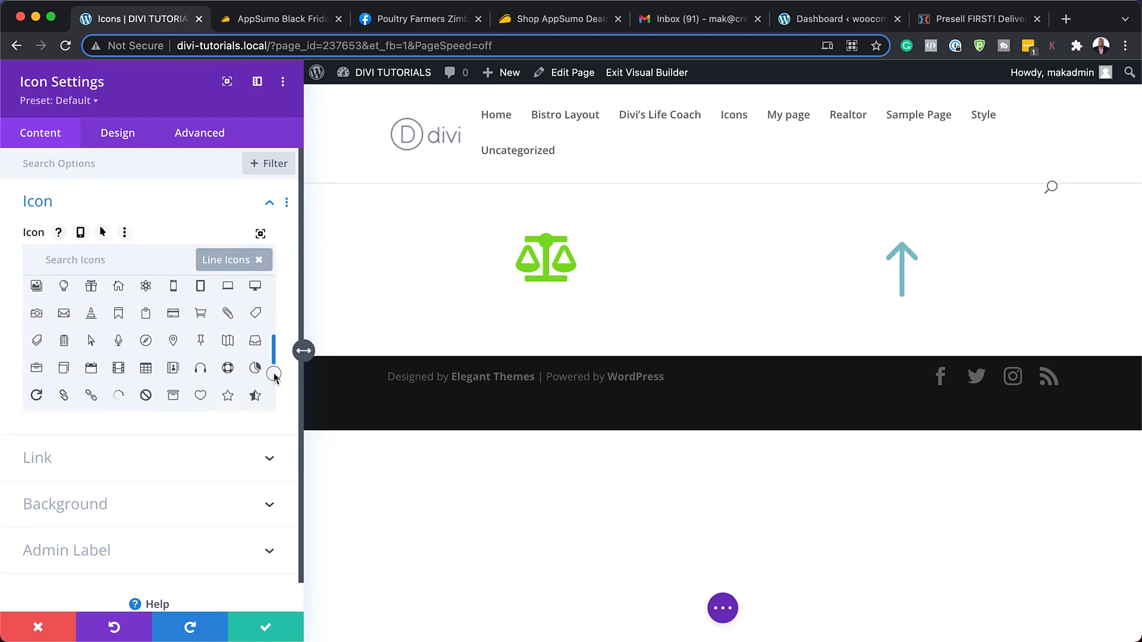
{"action": "scroll", "coordinate": [275, 397], "scroll_direction": "down", "scroll_amount": 10}
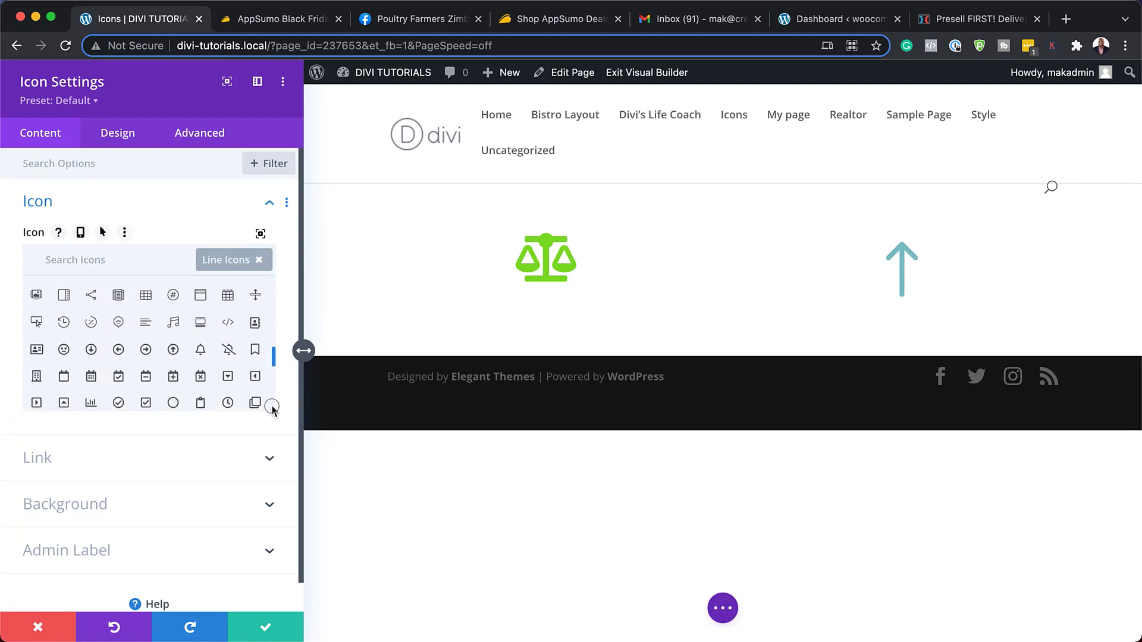
{"action": "scroll", "coordinate": [271, 423], "scroll_direction": "down", "scroll_amount": 2}
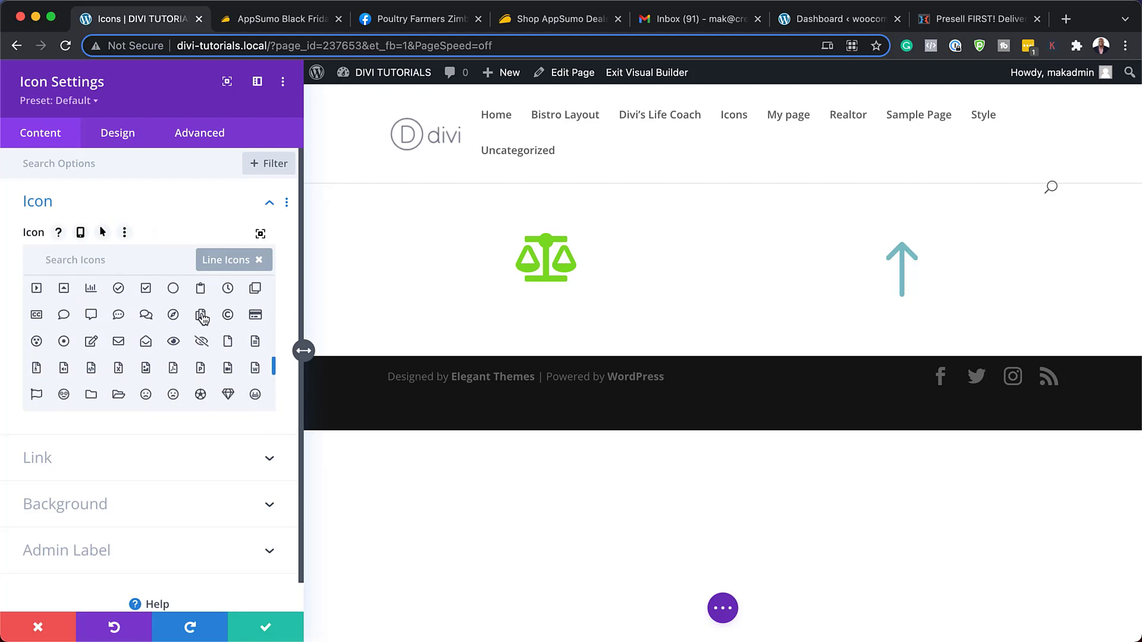
{"action": "left_click", "coordinate": [201, 315]}
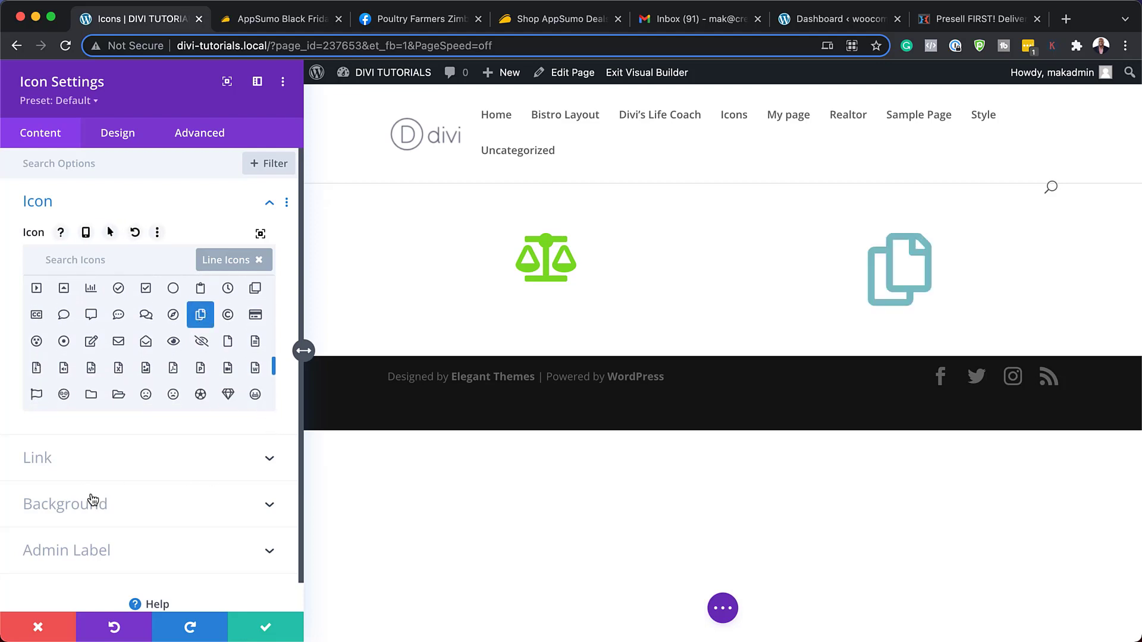
Set the copy icon's color to orange (#e09900) and its icon size to 78px.
{"action": "left_click", "coordinate": [142, 140]}
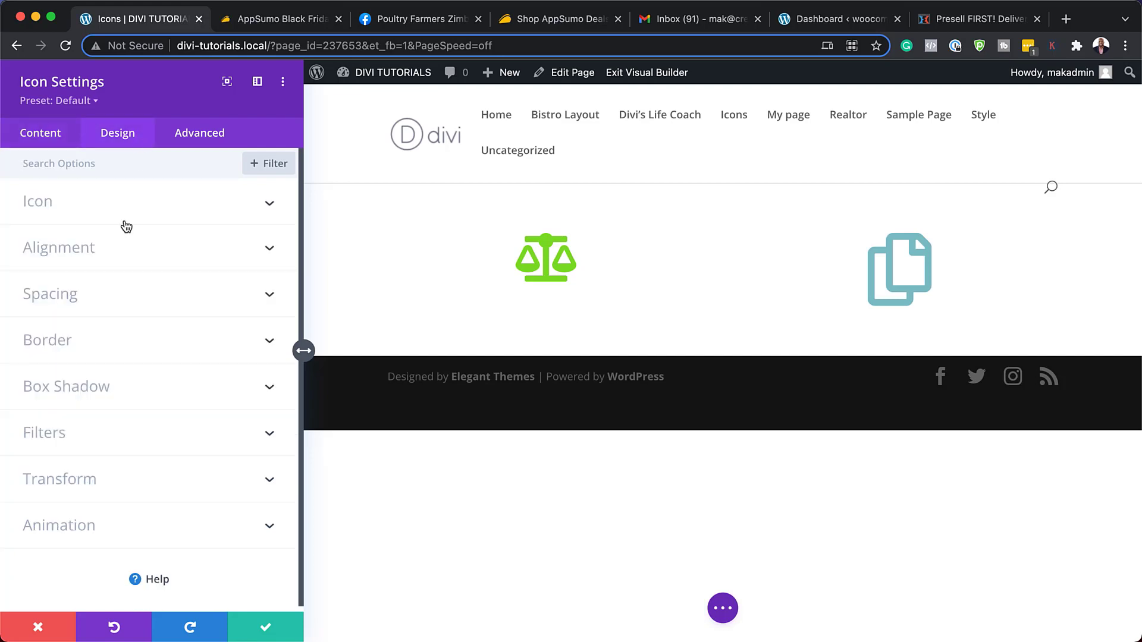
{"action": "left_click", "coordinate": [81, 209]}
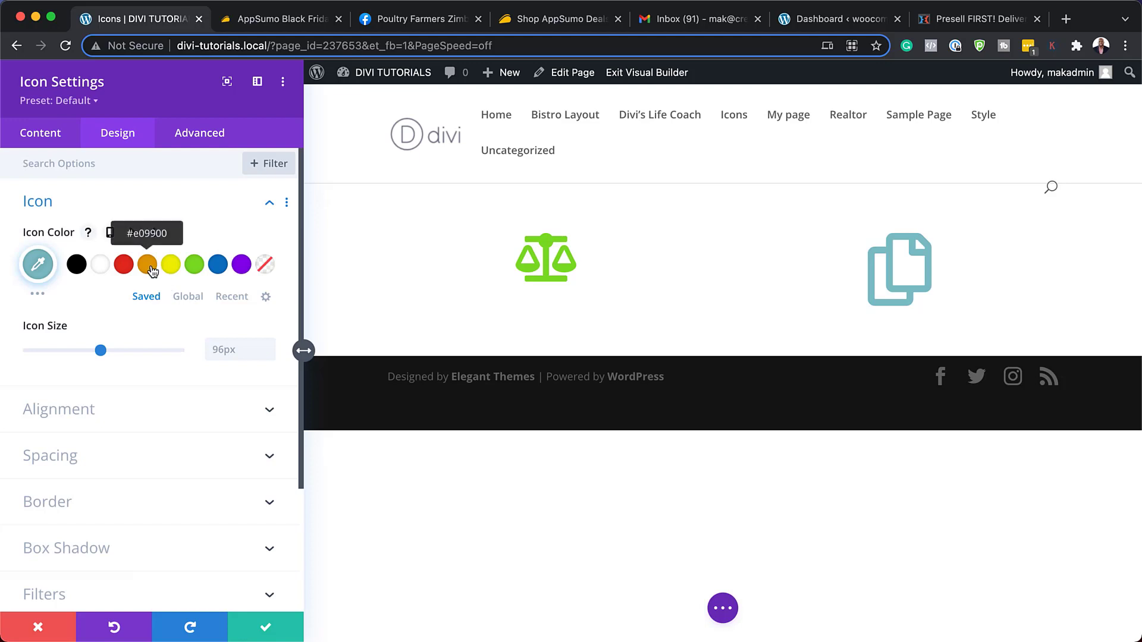
{"action": "left_click", "coordinate": [150, 268]}
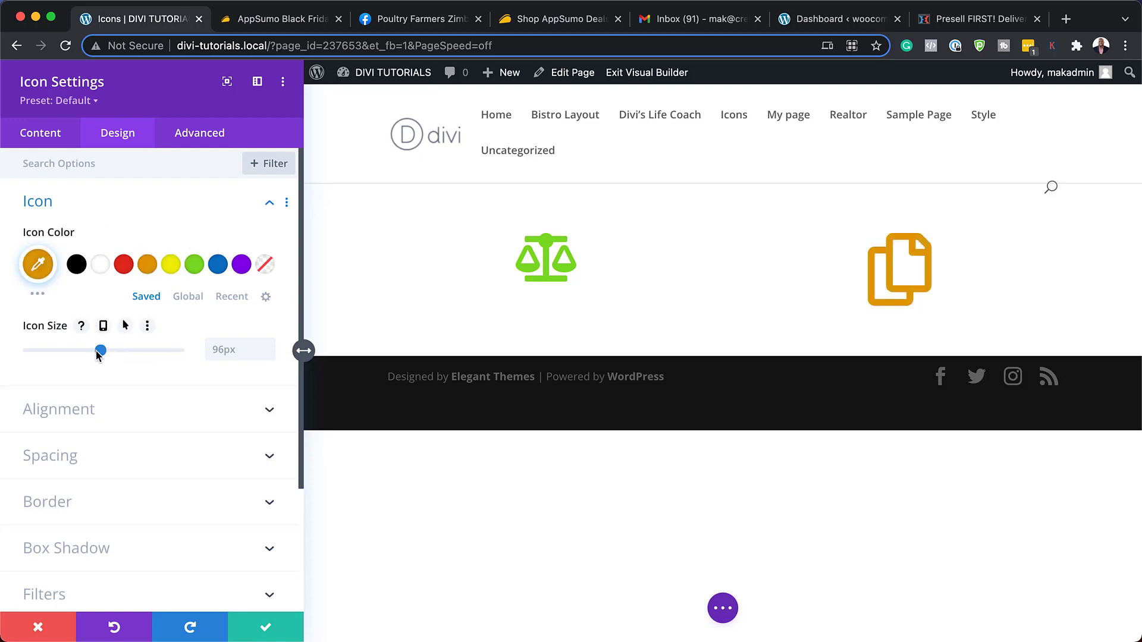
{"action": "left_click_drag", "start_coordinate": [98, 350], "coordinate": [87, 351]}
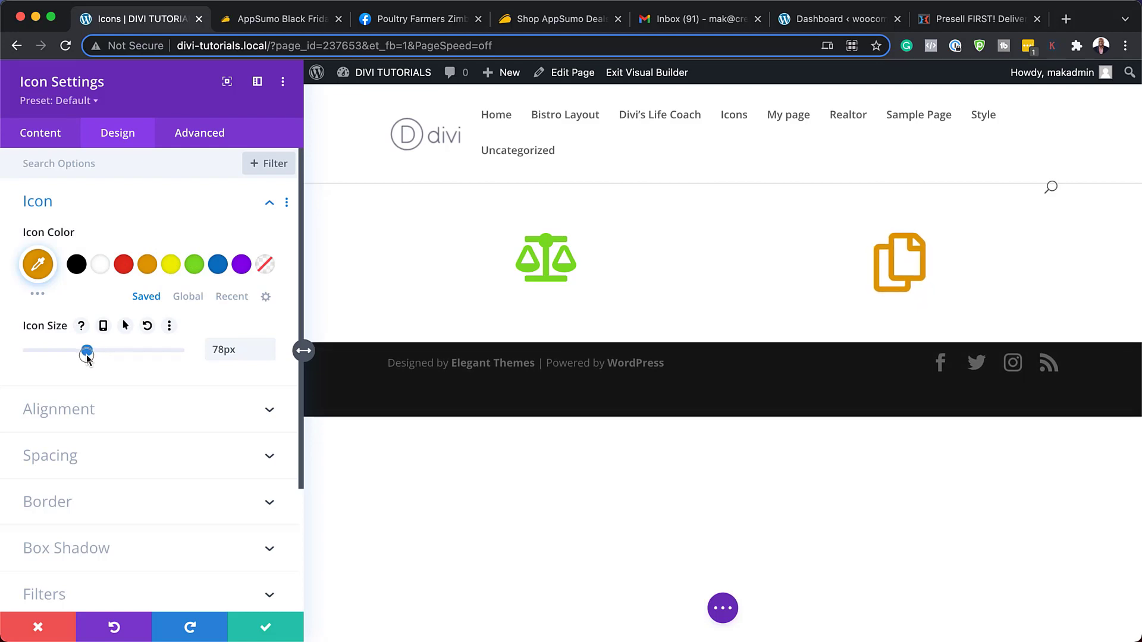
Change the copy icon's color to dark blue (#00455e) with a custom color.
{"action": "left_click", "coordinate": [40, 268]}
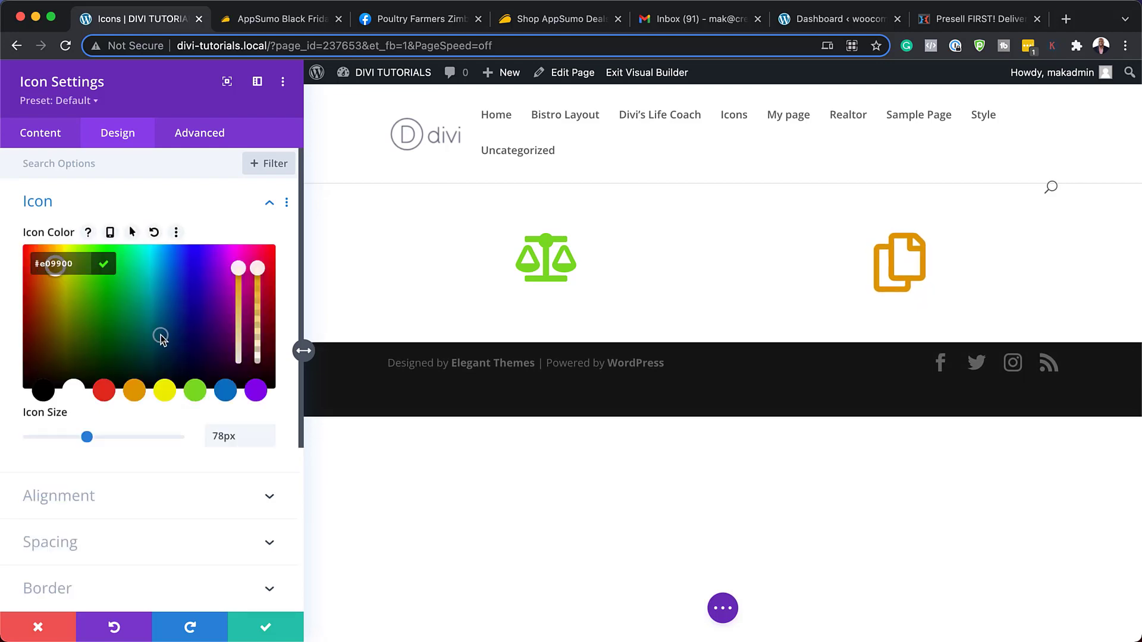
{"action": "left_click", "coordinate": [162, 338]}
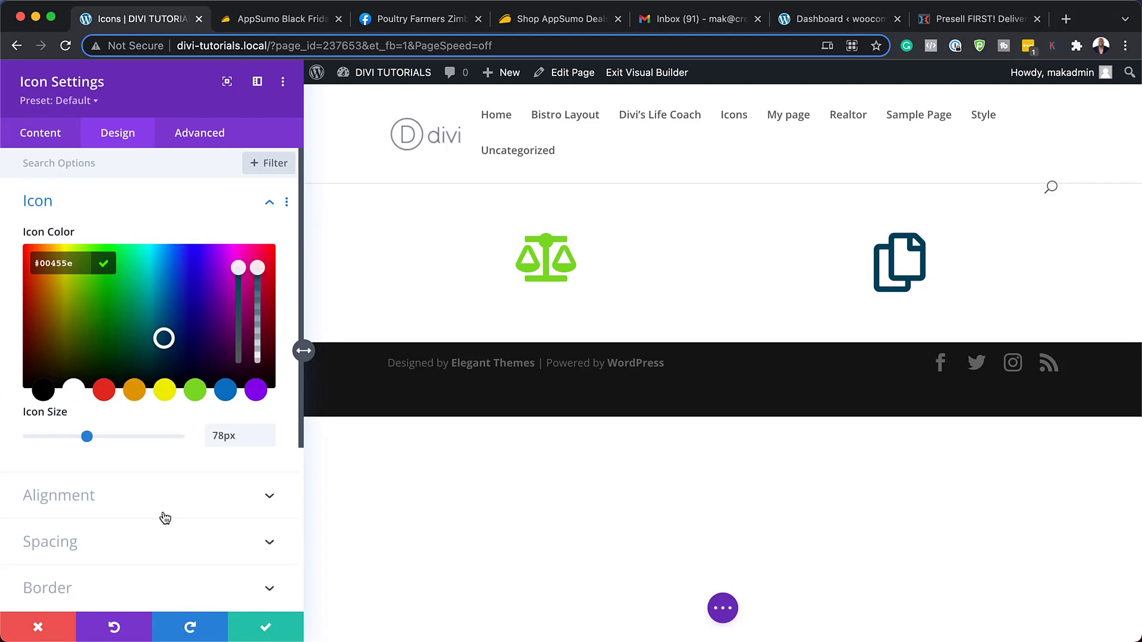
Try the Bounce, Flip, Fade, Slide and Zoom animation styles on the copy icon, settle on Bounce and save the module settings.
{"action": "scroll", "coordinate": [164, 516], "scroll_direction": "down", "scroll_amount": 5}
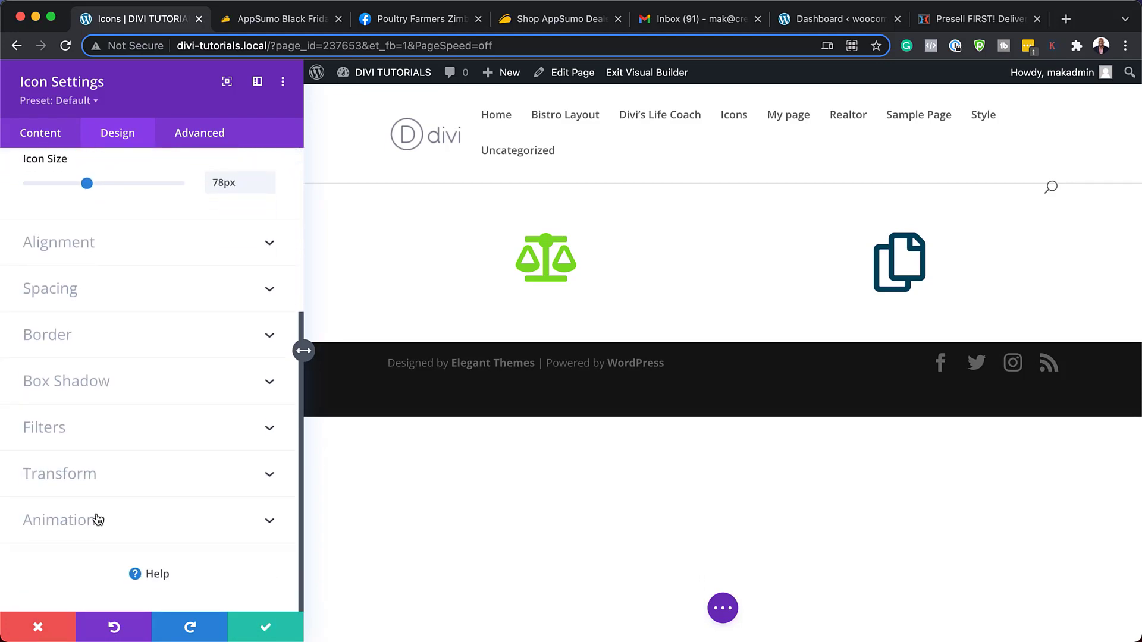
{"action": "left_click", "coordinate": [98, 519]}
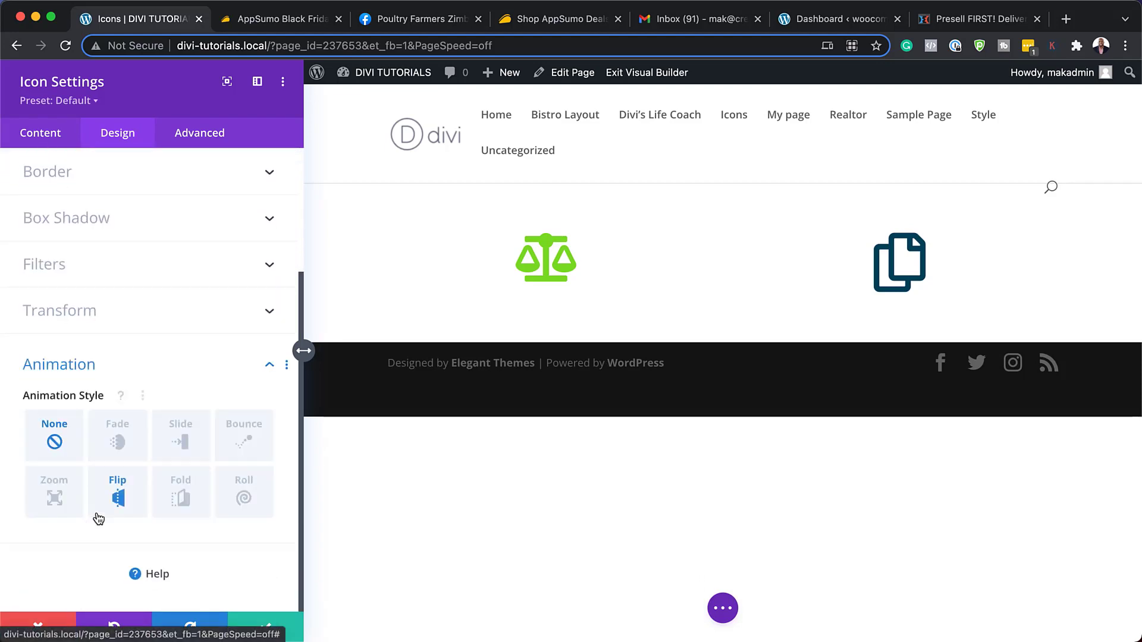
{"action": "left_click", "coordinate": [248, 445]}
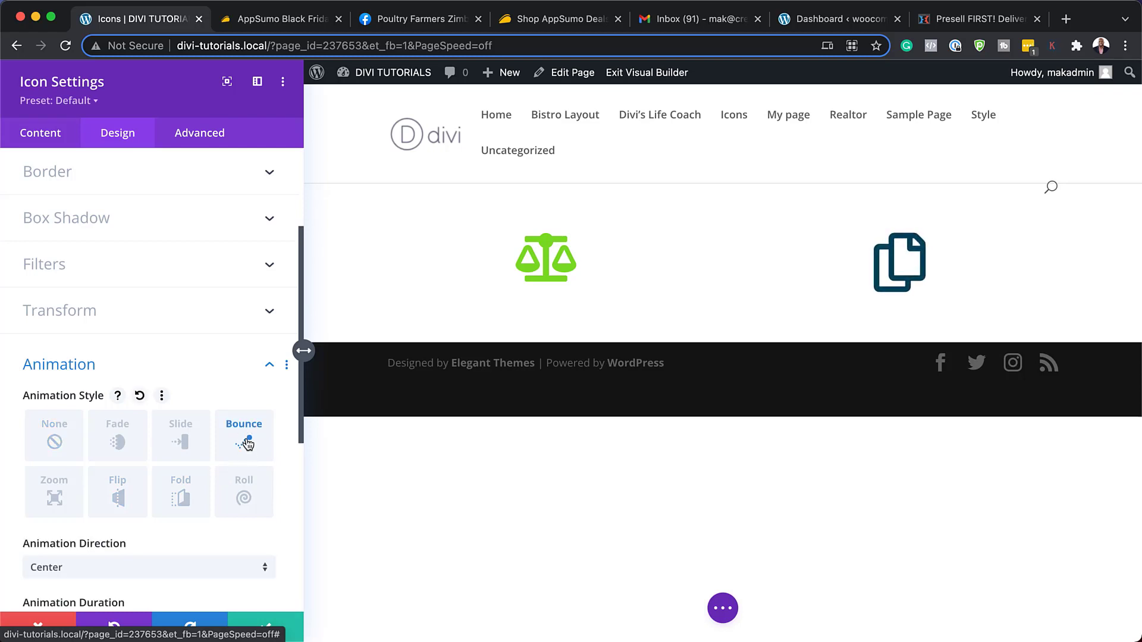
{"action": "left_click", "coordinate": [122, 499]}
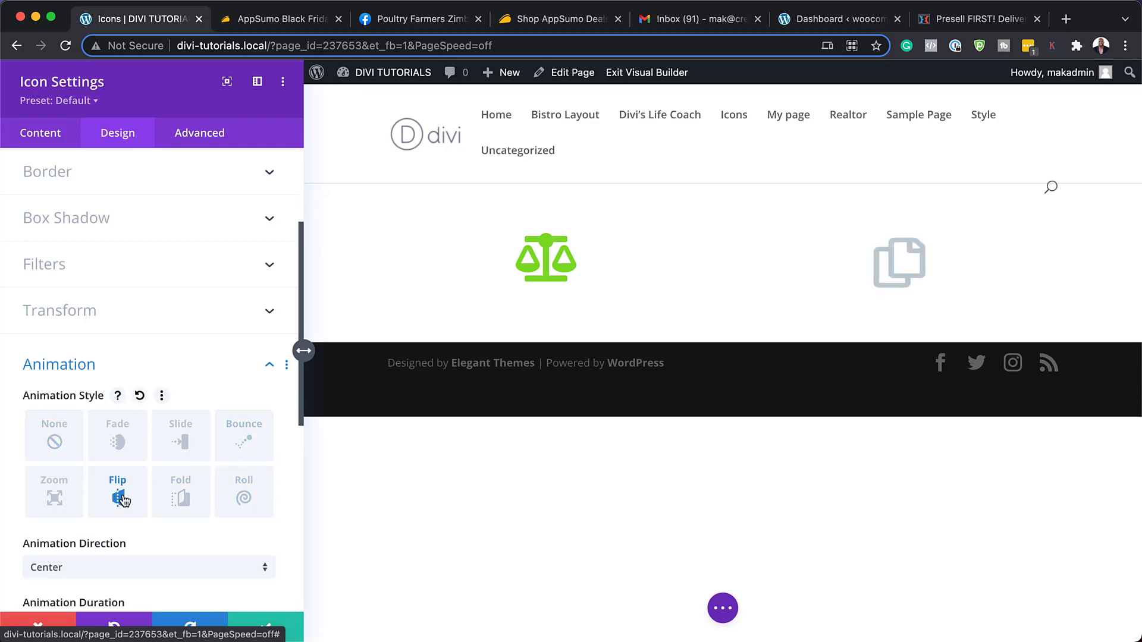
{"action": "left_click", "coordinate": [117, 441]}
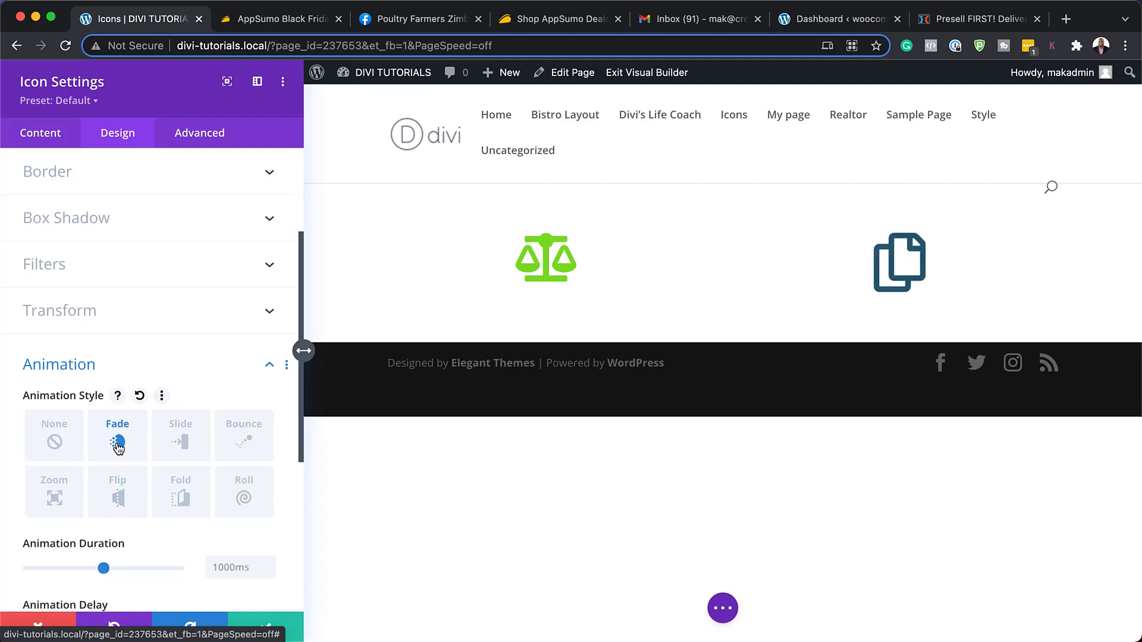
{"action": "left_click", "coordinate": [182, 443]}
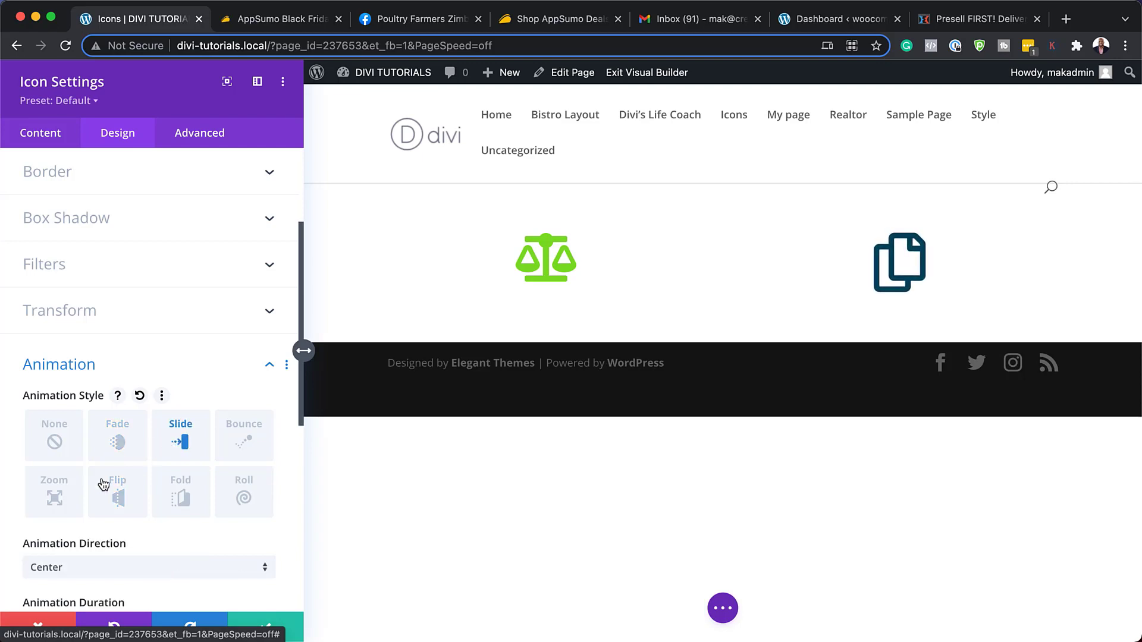
{"action": "left_click", "coordinate": [54, 499]}
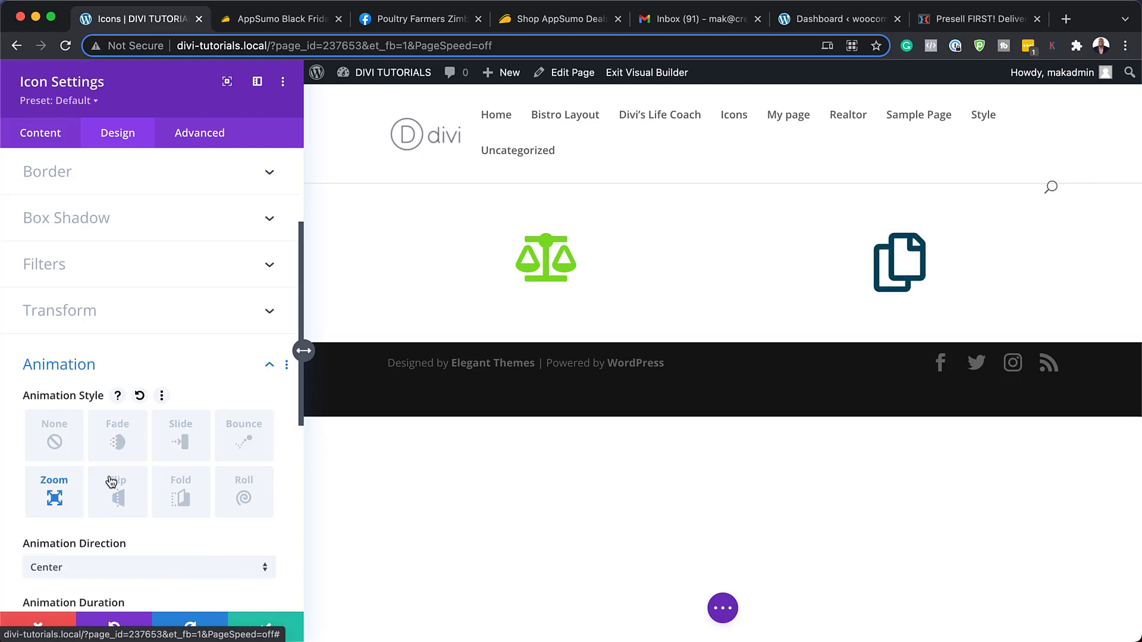
{"action": "left_click", "coordinate": [240, 441]}
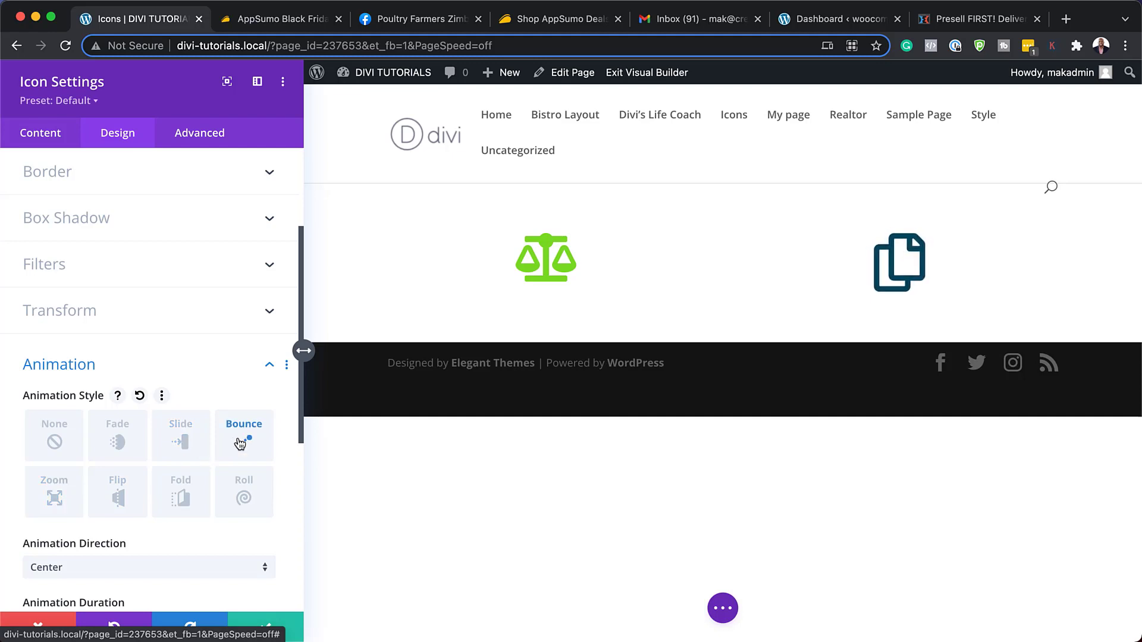
{"action": "left_click", "coordinate": [280, 624]}
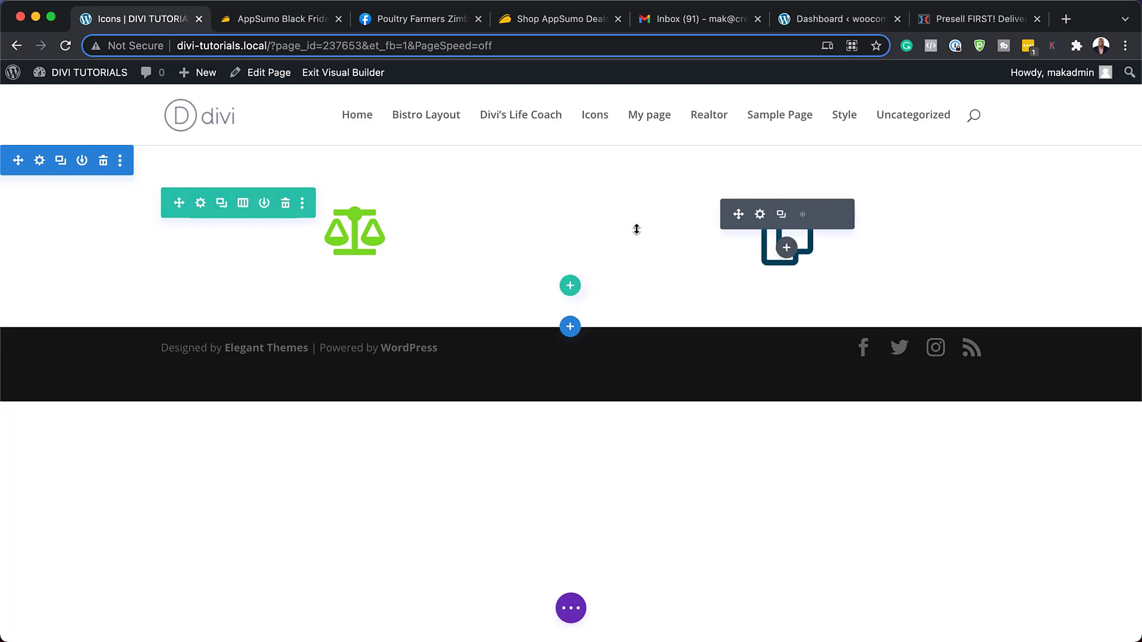
Insert a two-column row below the existing icons and add an Icon module to its first column.
{"action": "left_click", "coordinate": [569, 288]}
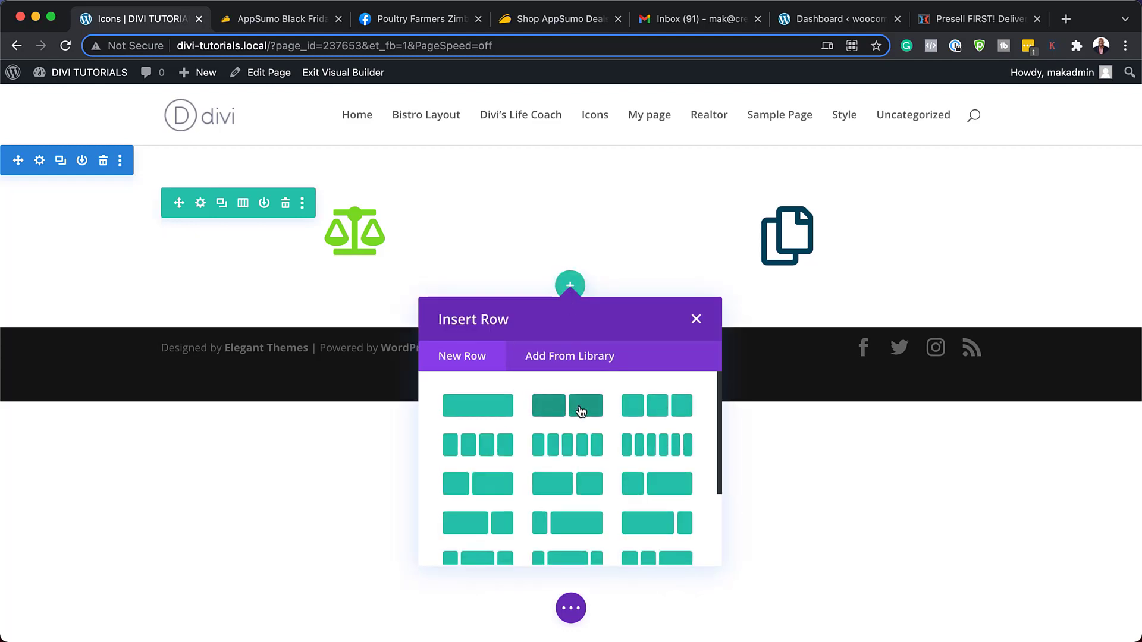
{"action": "left_click", "coordinate": [569, 407]}
{"action": "type", "text": "icon"}
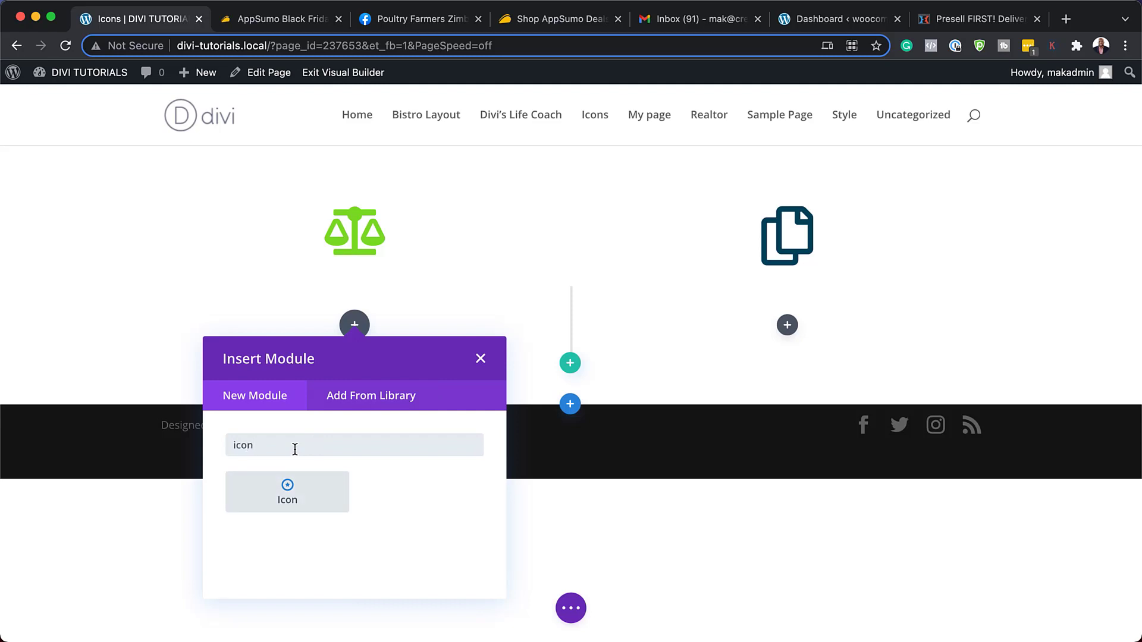
{"action": "left_click", "coordinate": [288, 492]}
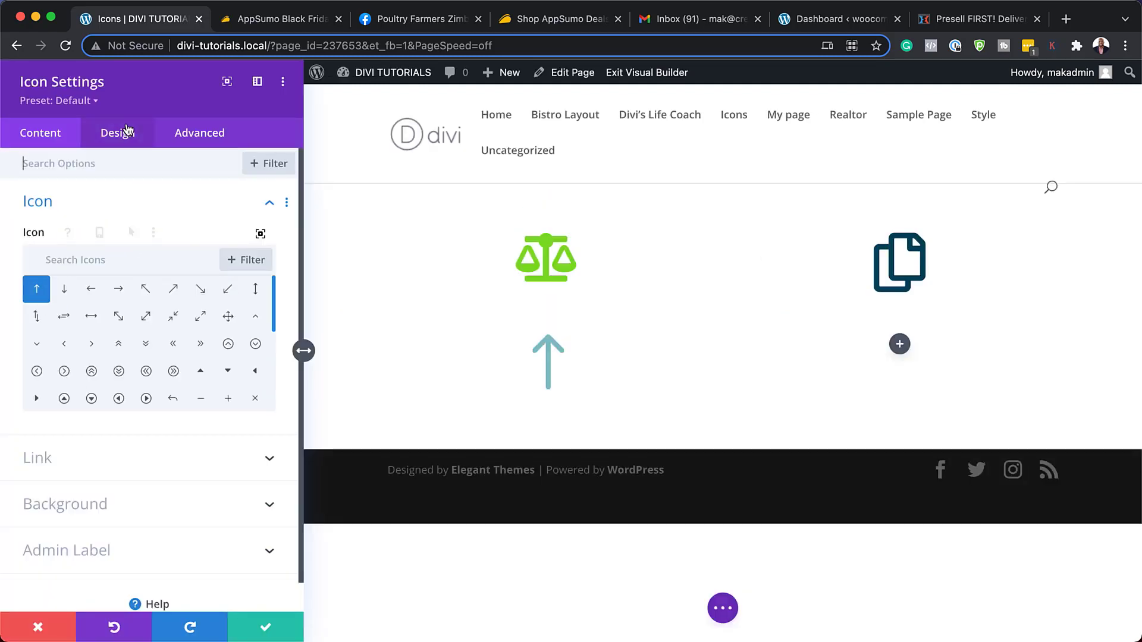
Filter the icon list to Font Awesome and choose the briefcase with a clock.
{"action": "left_click", "coordinate": [260, 268]}
{"action": "left_click", "coordinate": [241, 399]}
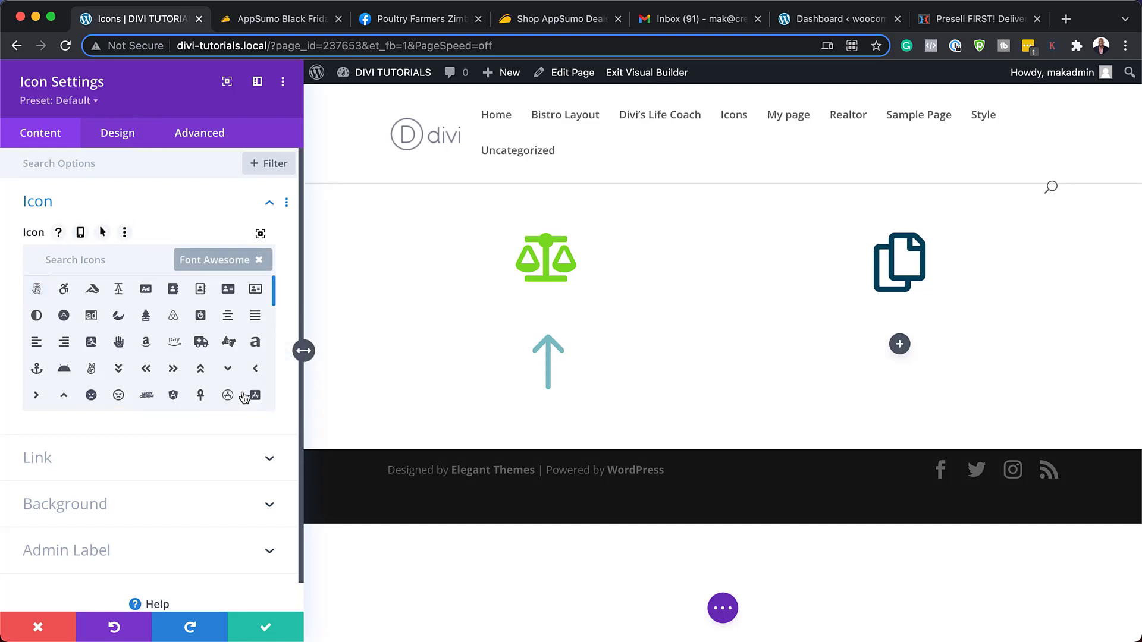
{"action": "scroll", "coordinate": [267, 307], "scroll_direction": "down", "scroll_amount": 5}
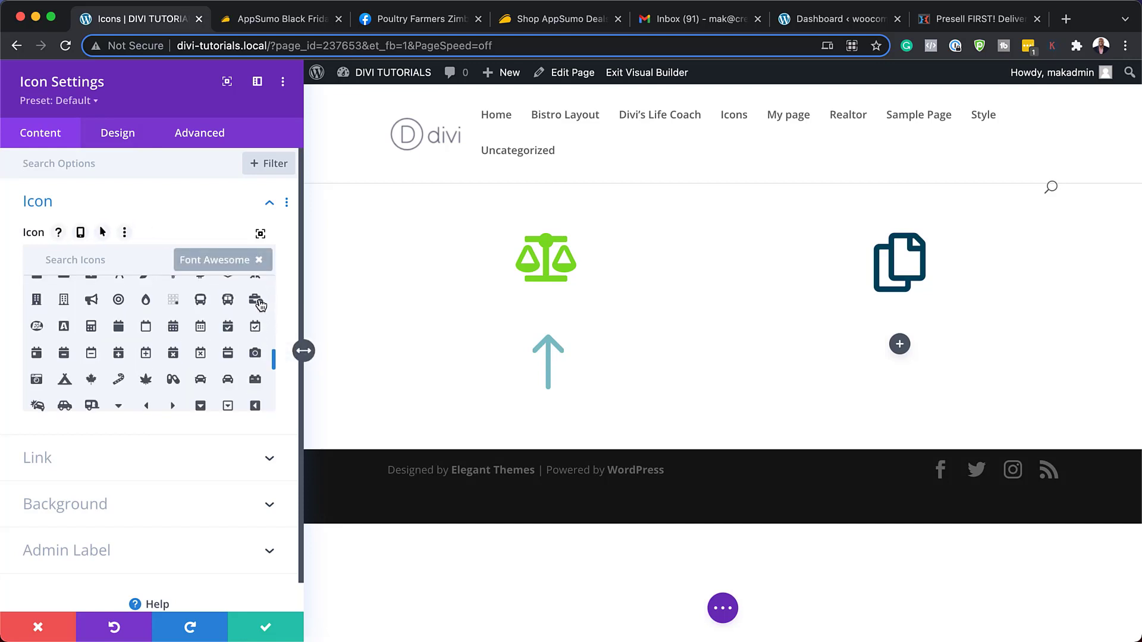
{"action": "left_click", "coordinate": [257, 300]}
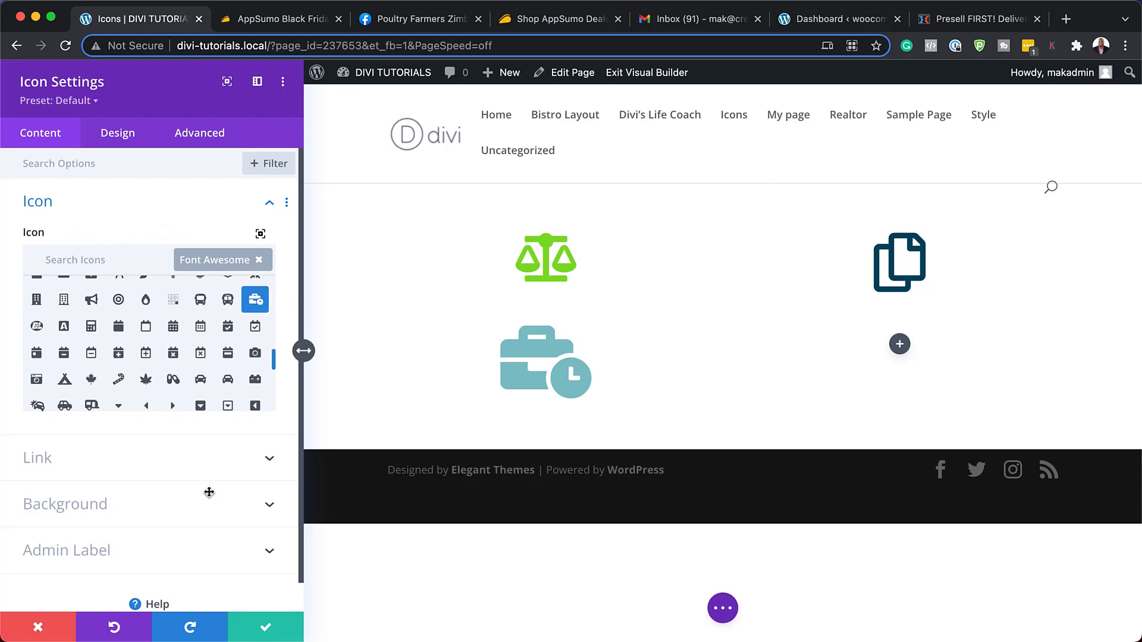
Give the briefcase icon an 8px border on all sides with 6px rounded corners.
{"action": "scroll", "coordinate": [194, 465], "scroll_direction": "down", "scroll_amount": 1}
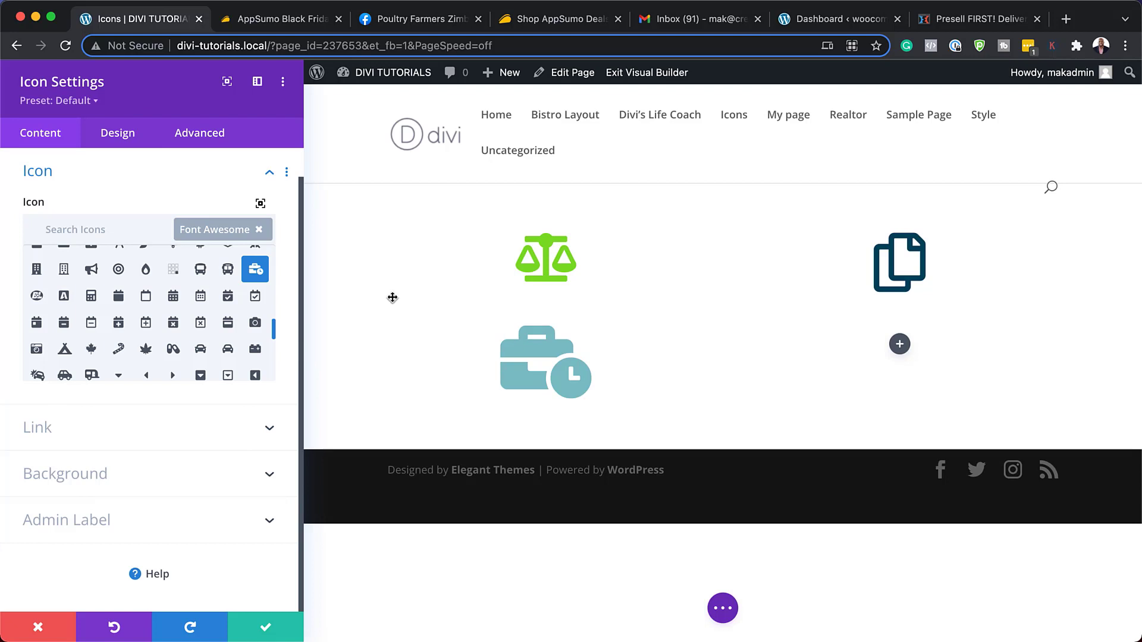
{"action": "left_click", "coordinate": [130, 137]}
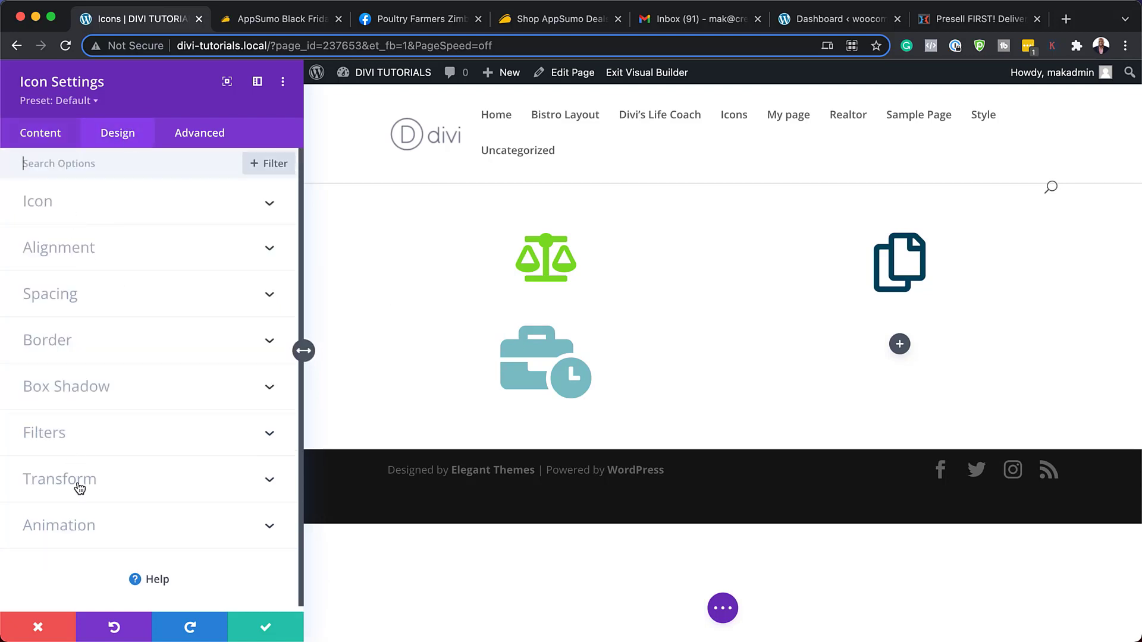
{"action": "left_click", "coordinate": [80, 349]}
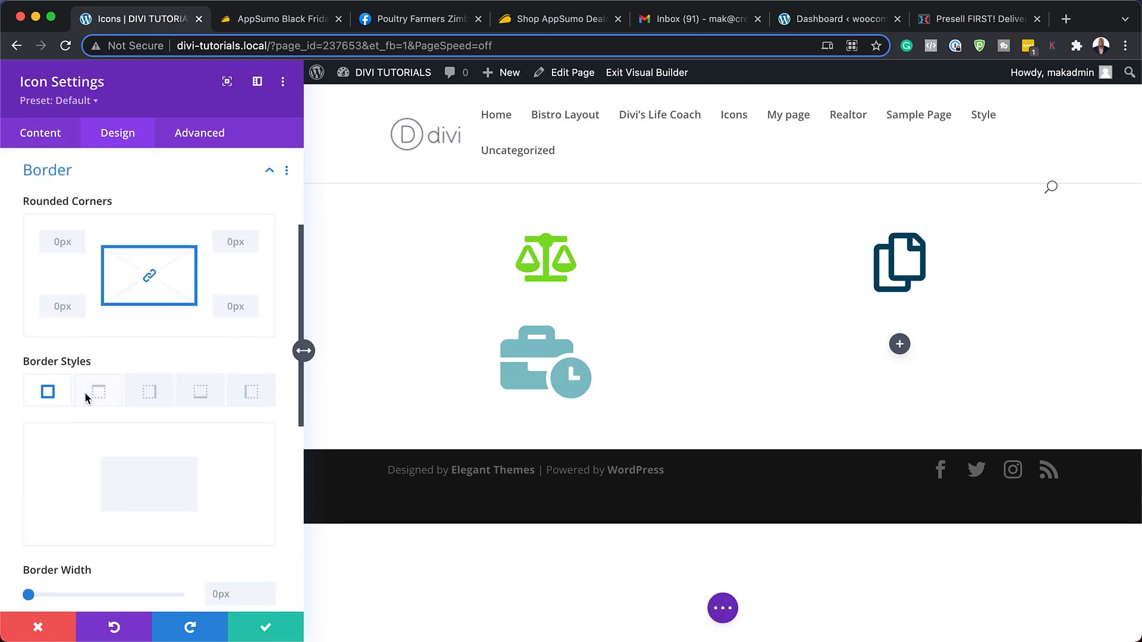
{"action": "scroll", "coordinate": [137, 505], "scroll_direction": "down", "scroll_amount": 2}
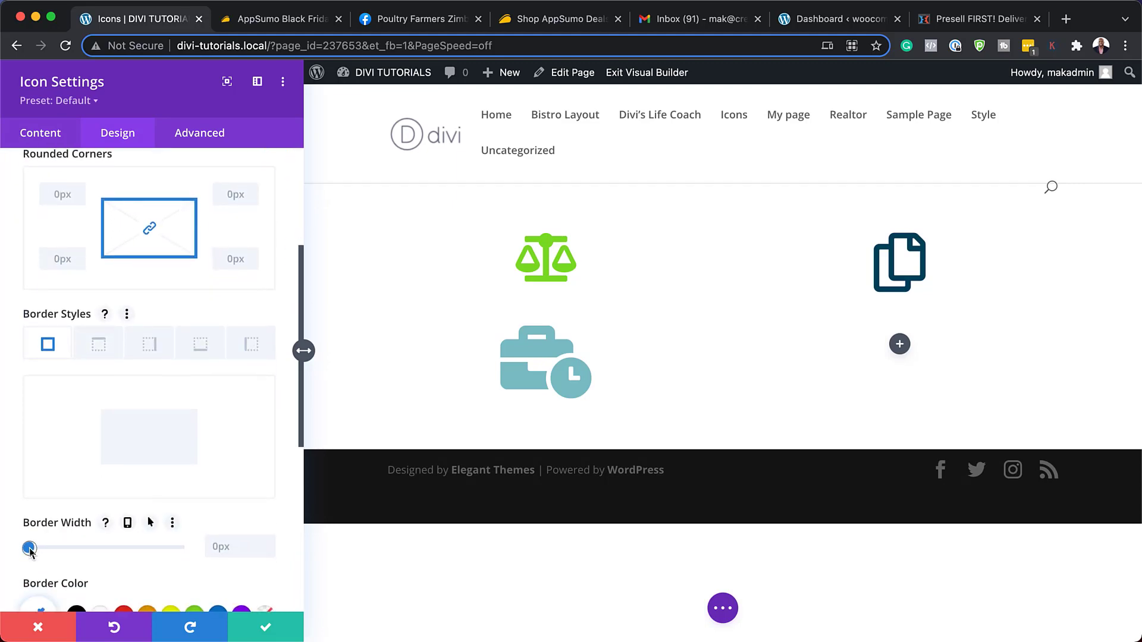
{"action": "left_click_drag", "start_coordinate": [30, 549], "coordinate": [52, 547]}
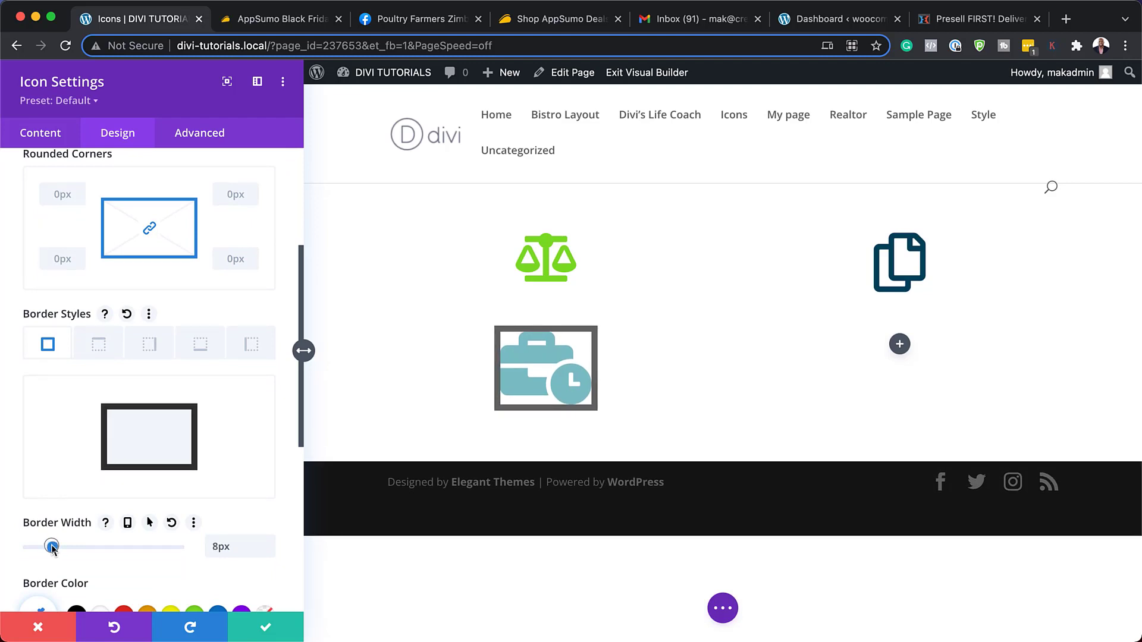
{"action": "left_click", "coordinate": [79, 191]}
{"action": "left_click", "coordinate": [79, 191]}
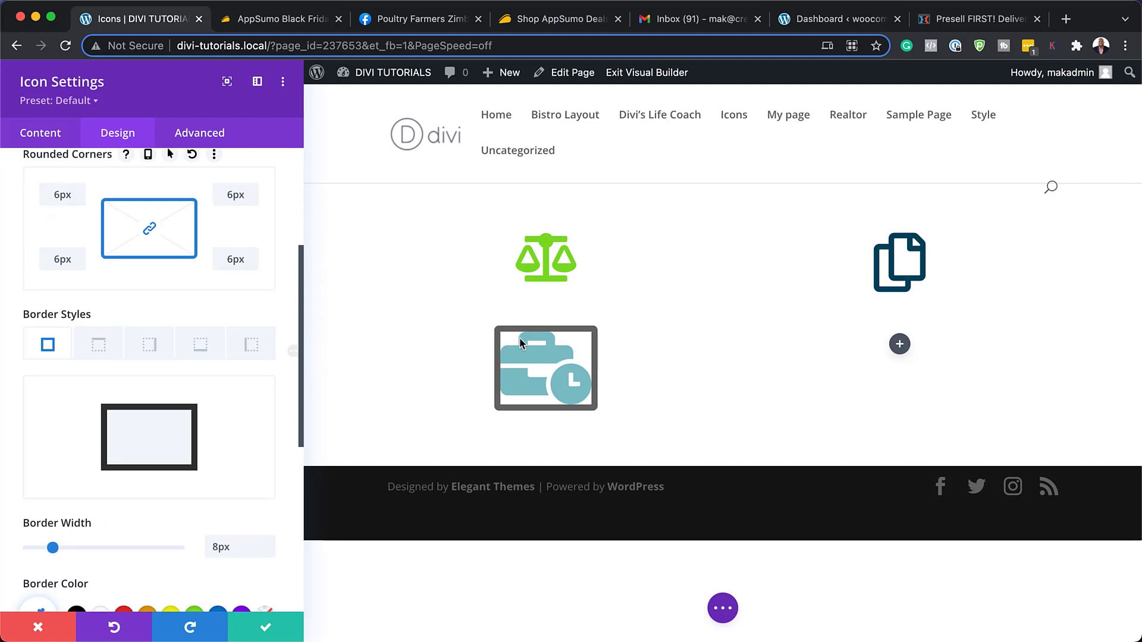
Reduce the briefcase icon's border width to 6px.
{"action": "scroll", "coordinate": [228, 552], "scroll_direction": "down", "scroll_amount": 5}
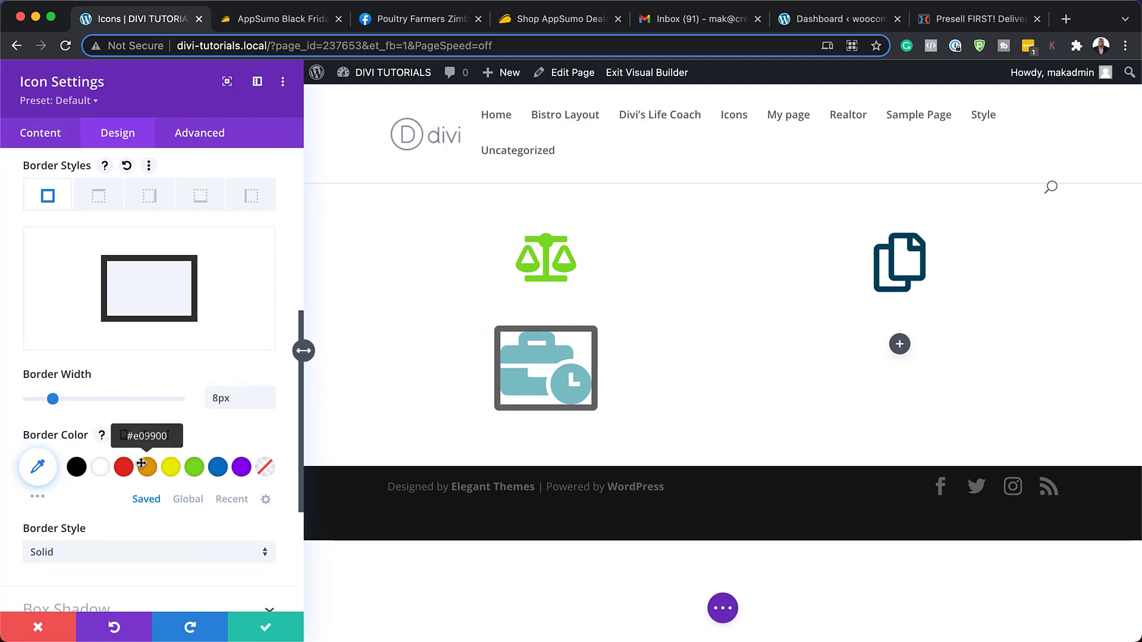
{"action": "left_click", "coordinate": [268, 403]}
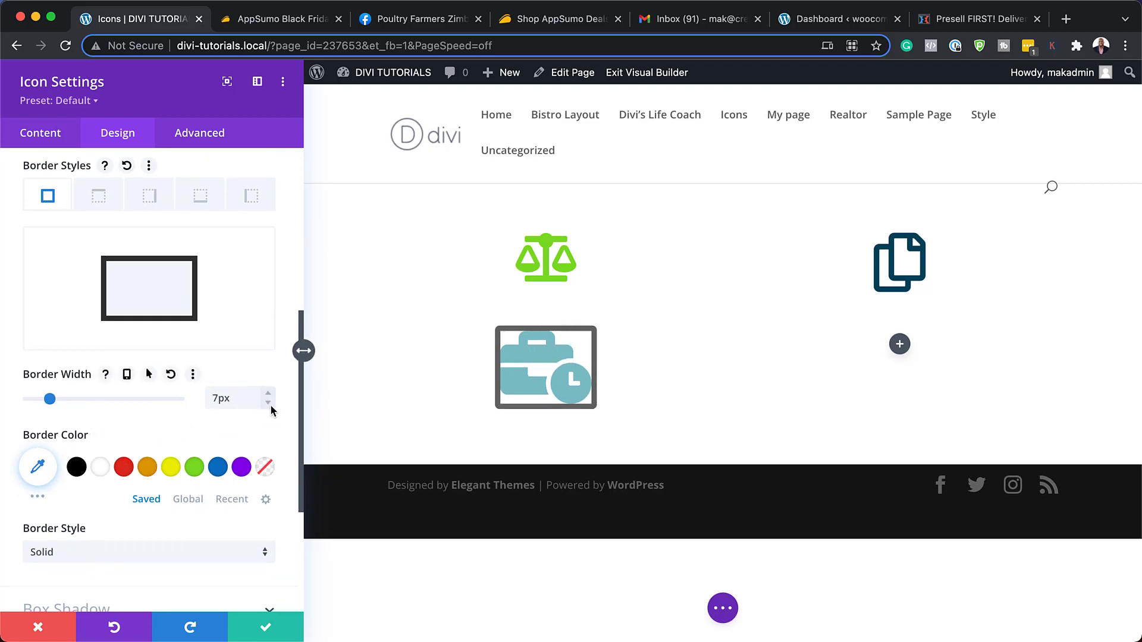
{"action": "left_click", "coordinate": [269, 402]}
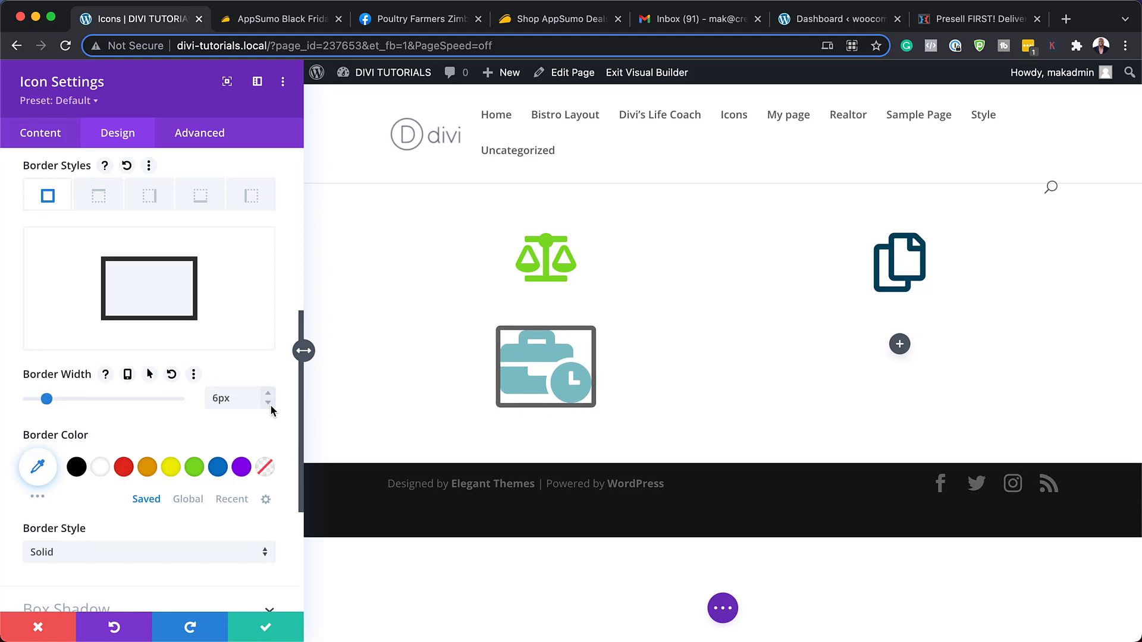
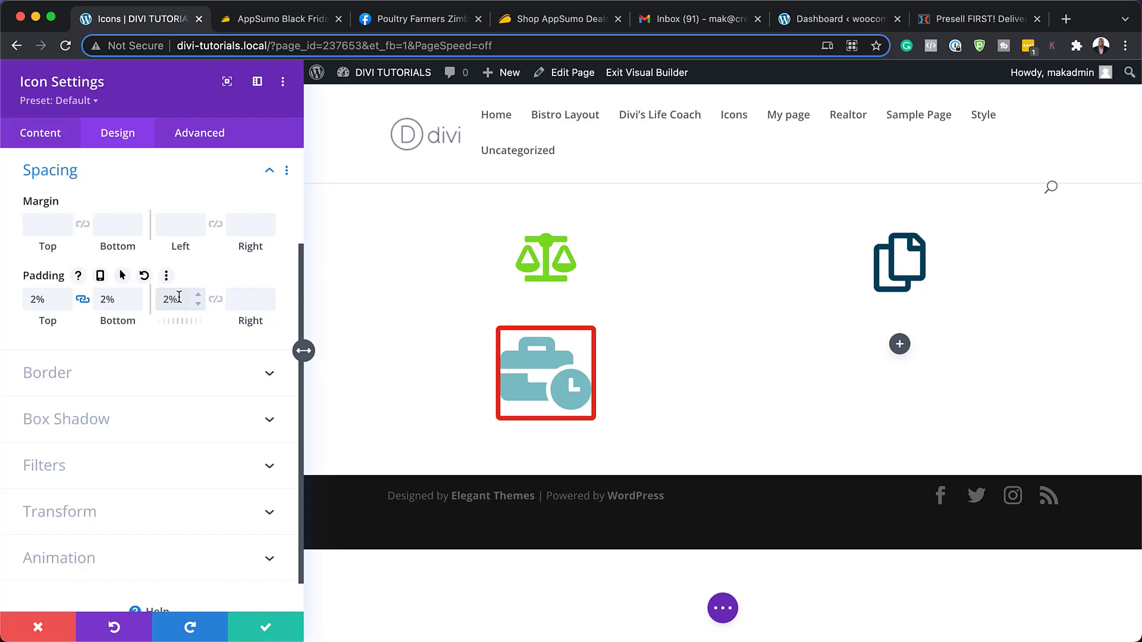
Link the briefcase icon's left and right padding and set the padding on all four sides to 4%.
{"action": "left_click", "coordinate": [218, 300]}
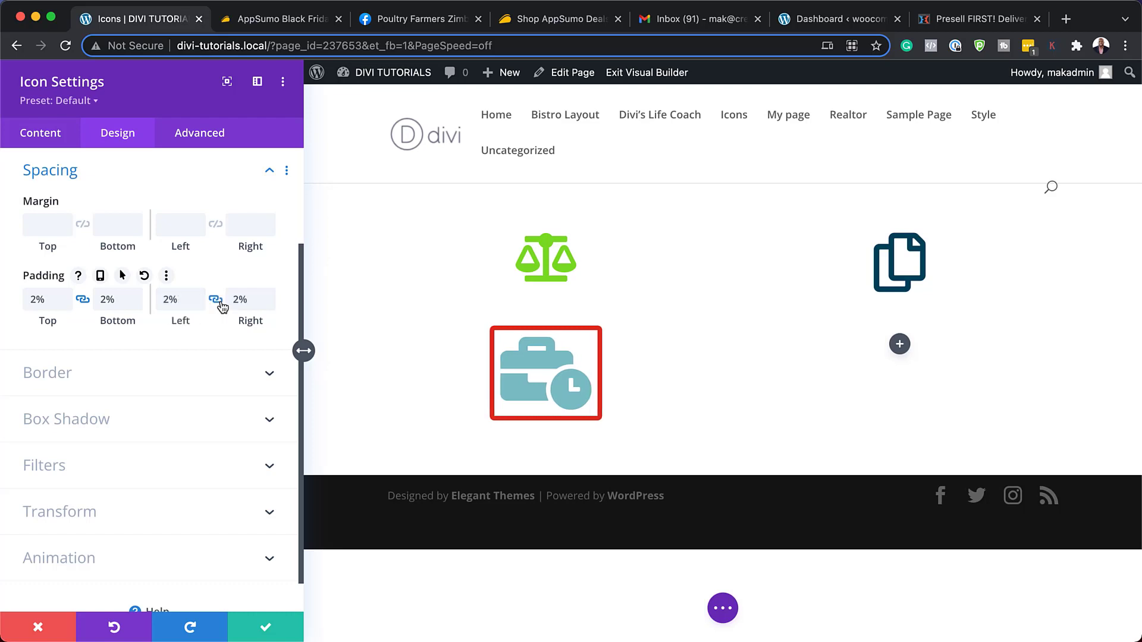
{"action": "left_click", "coordinate": [270, 296]}
{"action": "left_click", "coordinate": [269, 296]}
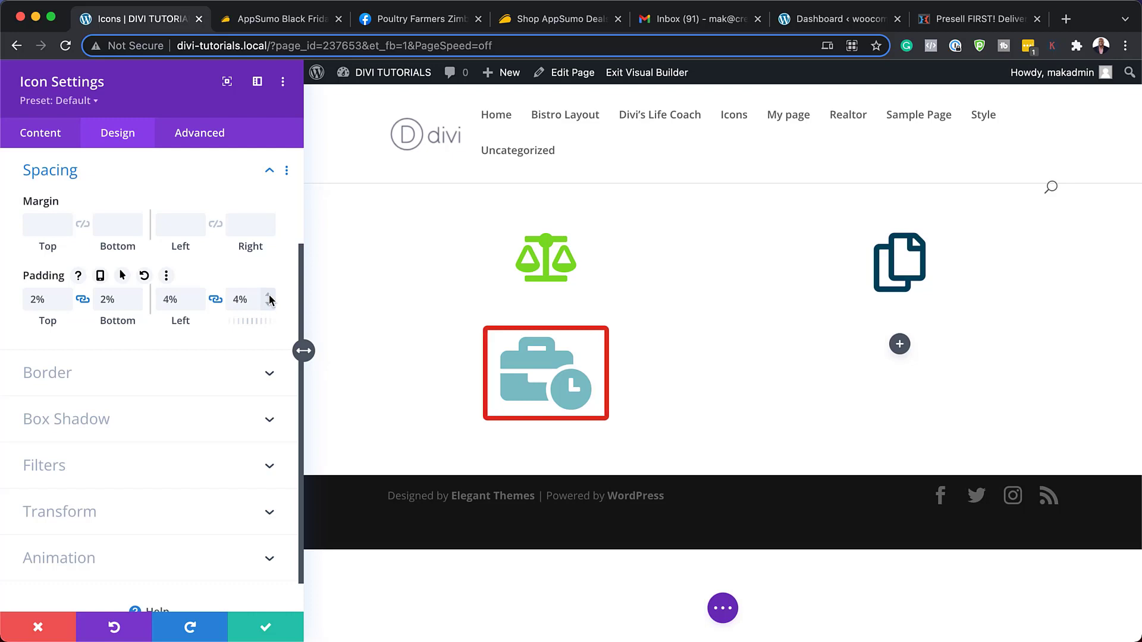
{"action": "left_click", "coordinate": [136, 296]}
{"action": "left_click", "coordinate": [136, 296]}
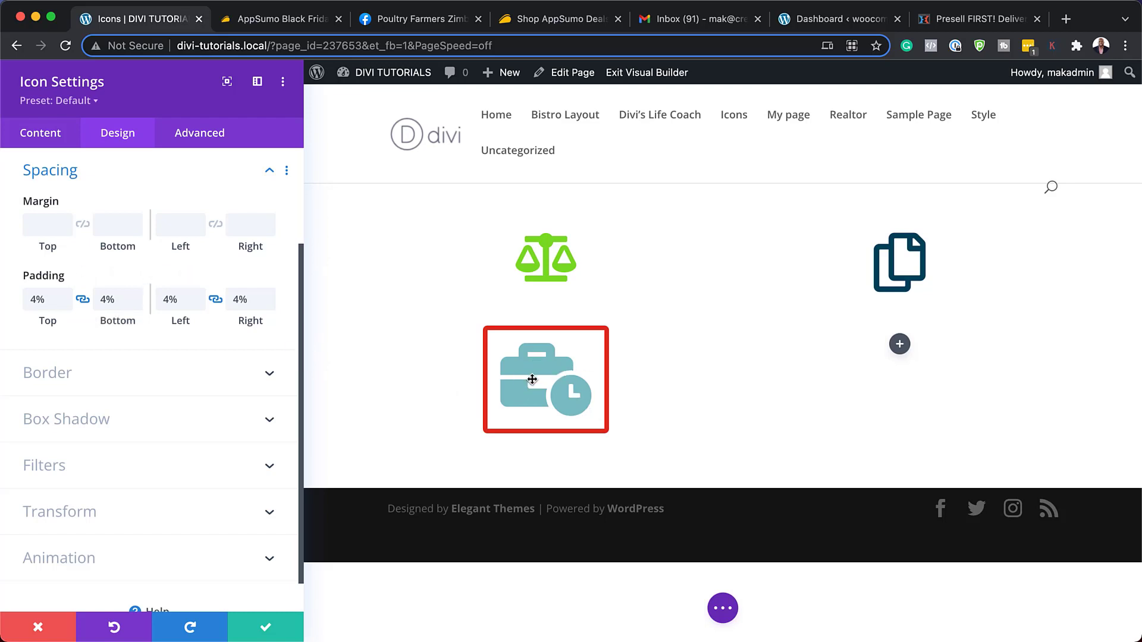
Set the briefcase icon's size to 60px and its color to the saved red.
{"action": "scroll", "coordinate": [113, 291], "scroll_direction": "up", "scroll_amount": 3}
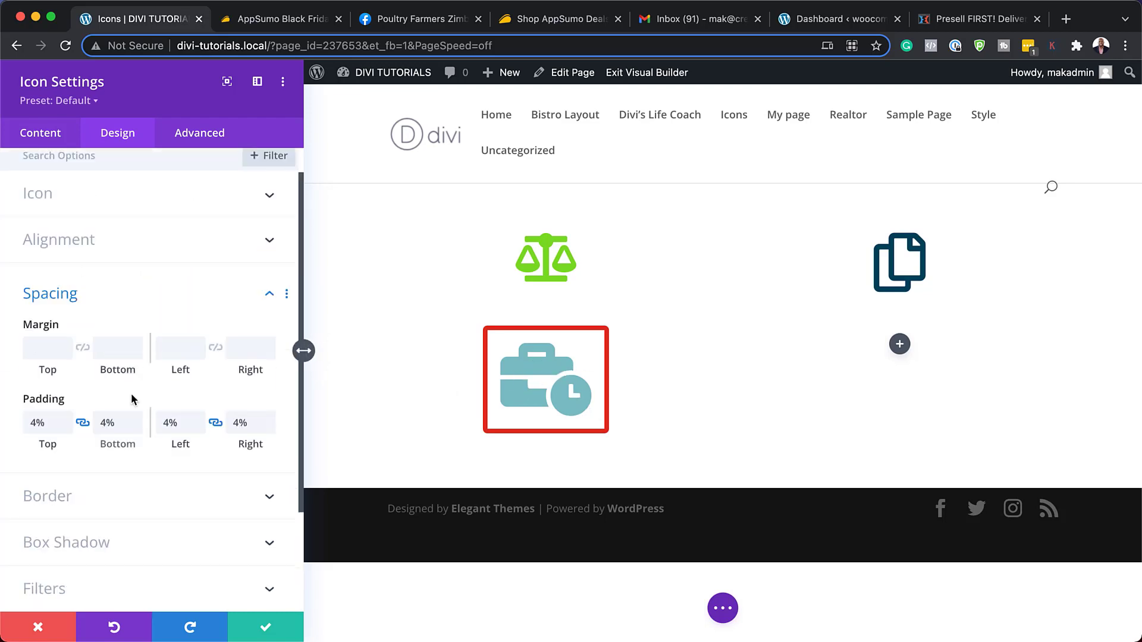
{"action": "left_click", "coordinate": [105, 211]}
{"action": "left_click_drag", "start_coordinate": [101, 351], "coordinate": [73, 351]}
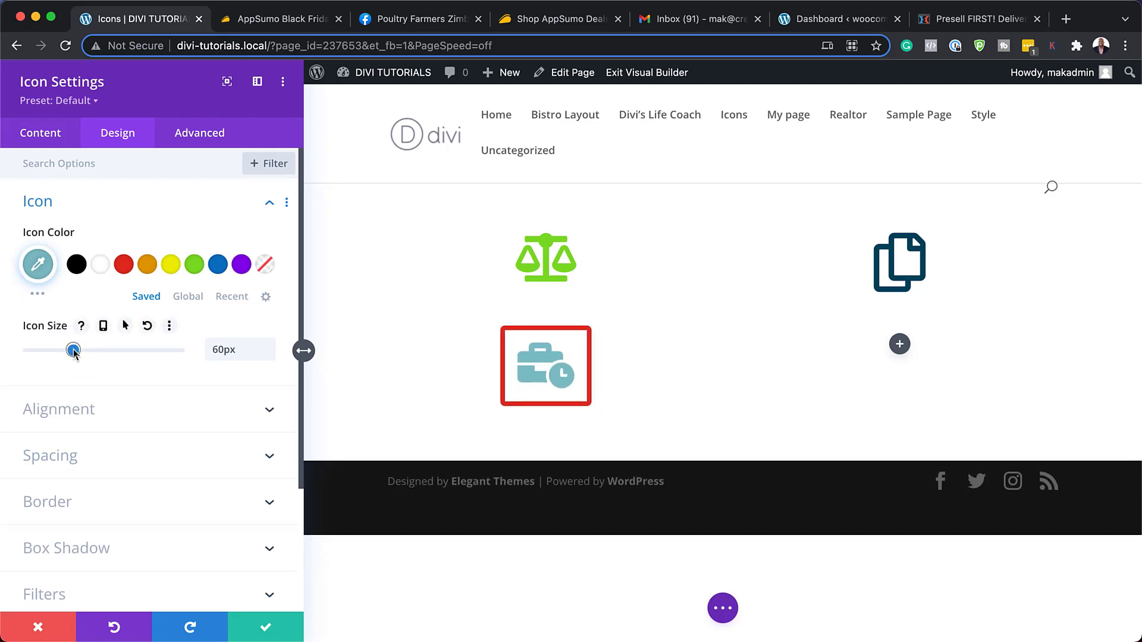
{"action": "left_click", "coordinate": [125, 266]}
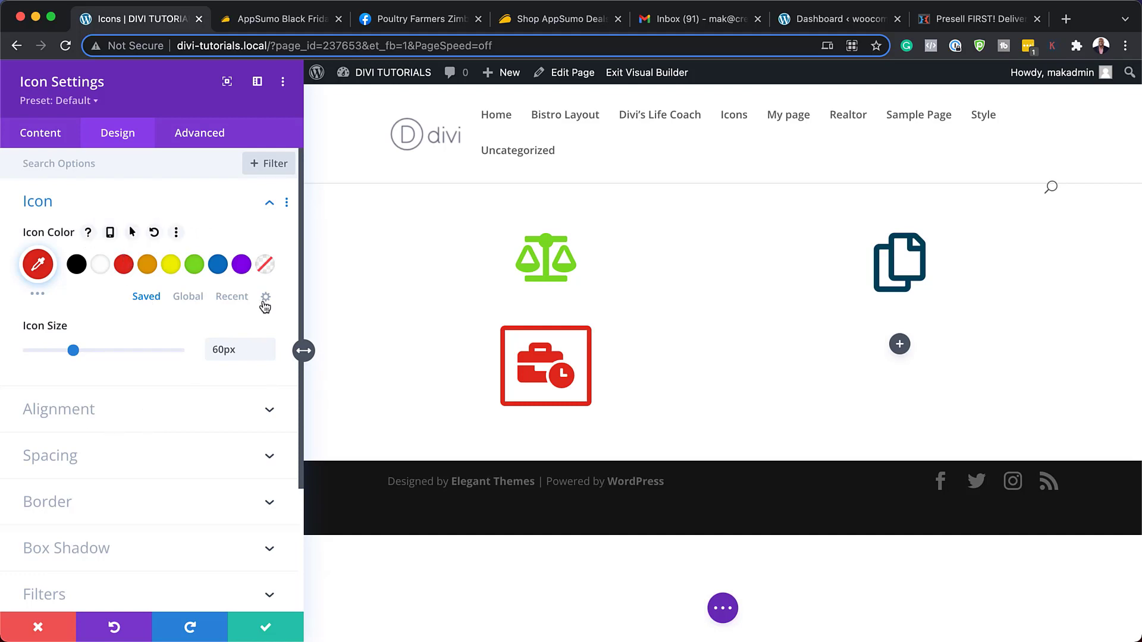
Set the briefcase icon's border width to 5px.
{"action": "left_click", "coordinate": [78, 505]}
{"action": "scroll", "coordinate": [173, 408], "scroll_direction": "down", "scroll_amount": 3}
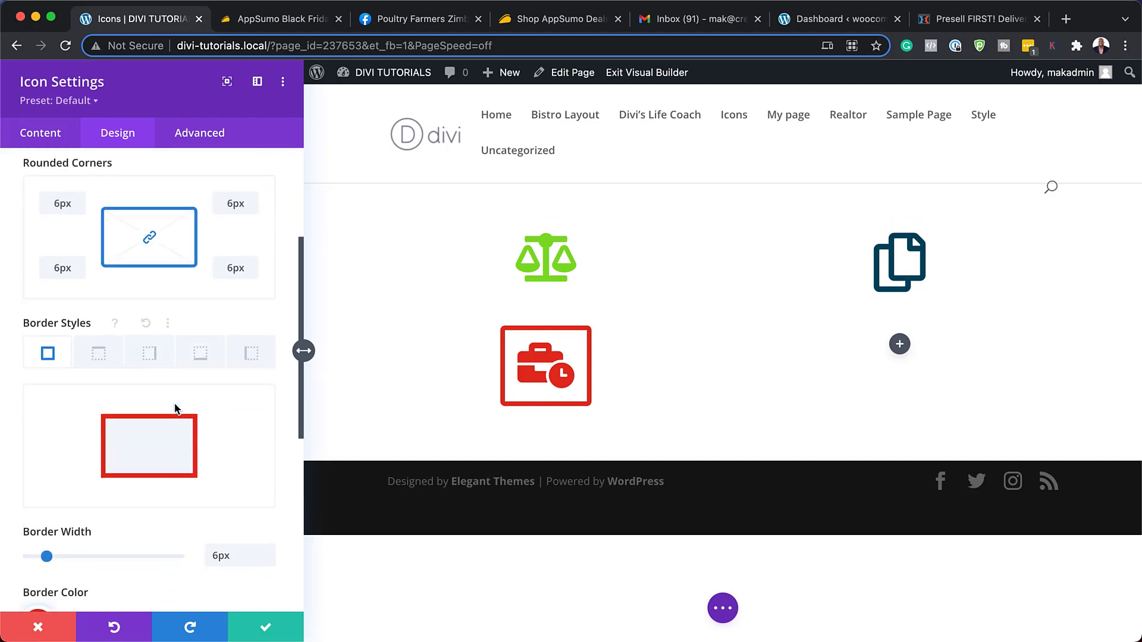
{"action": "left_click", "coordinate": [268, 456]}
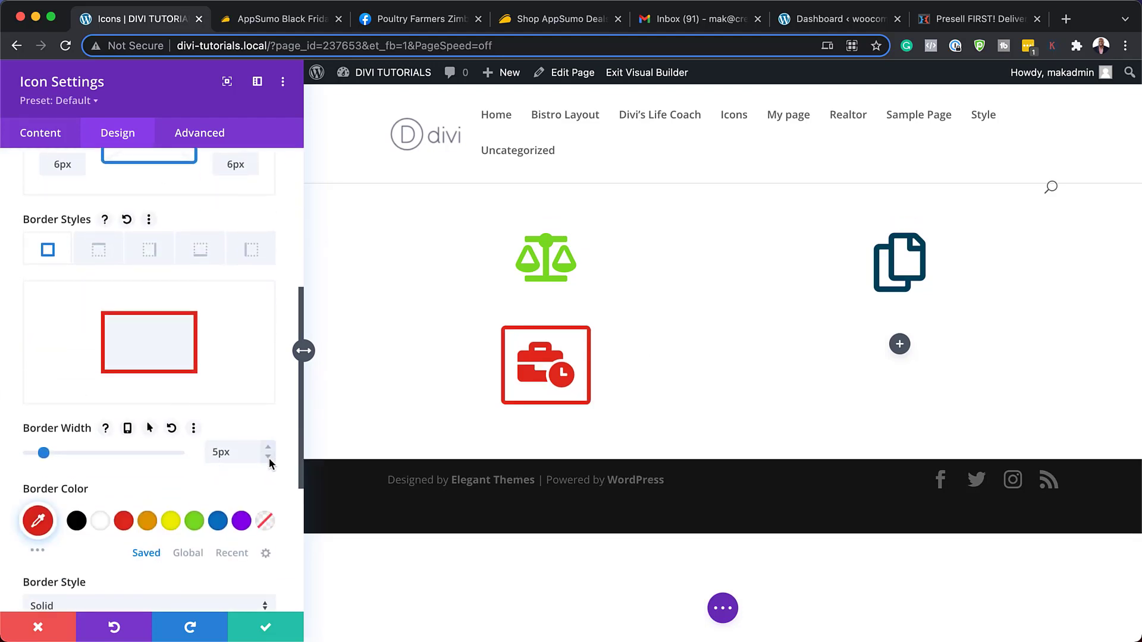
Set the briefcase icon's border width to 4px and its icon size to 48px, saving the module.
{"action": "left_click", "coordinate": [268, 456]}
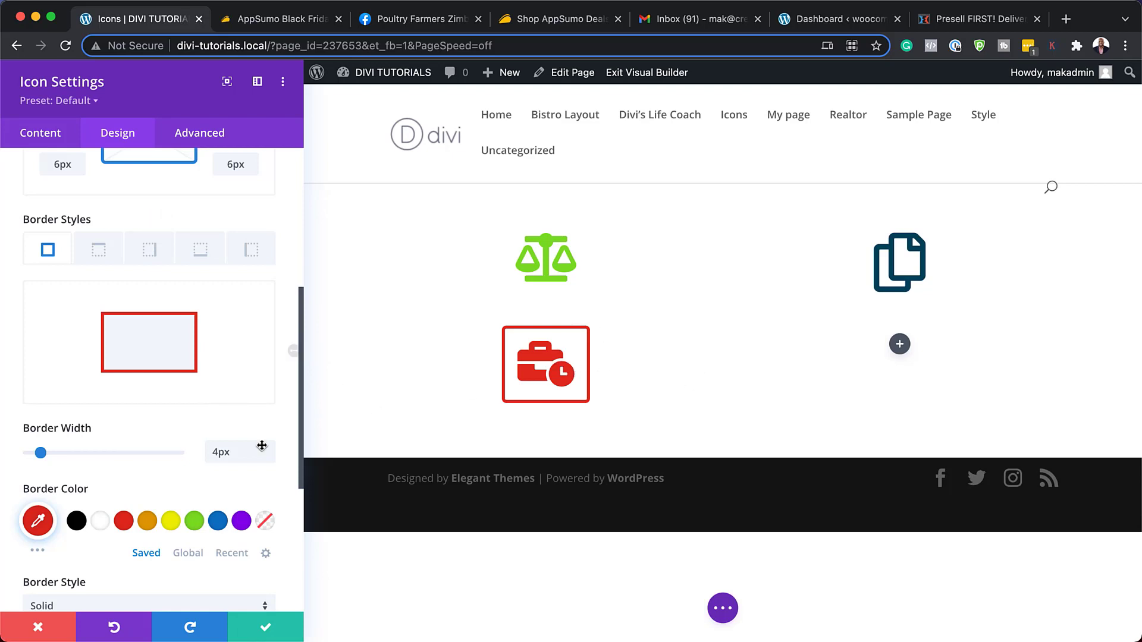
{"action": "scroll", "coordinate": [179, 446], "scroll_direction": "up", "scroll_amount": 10}
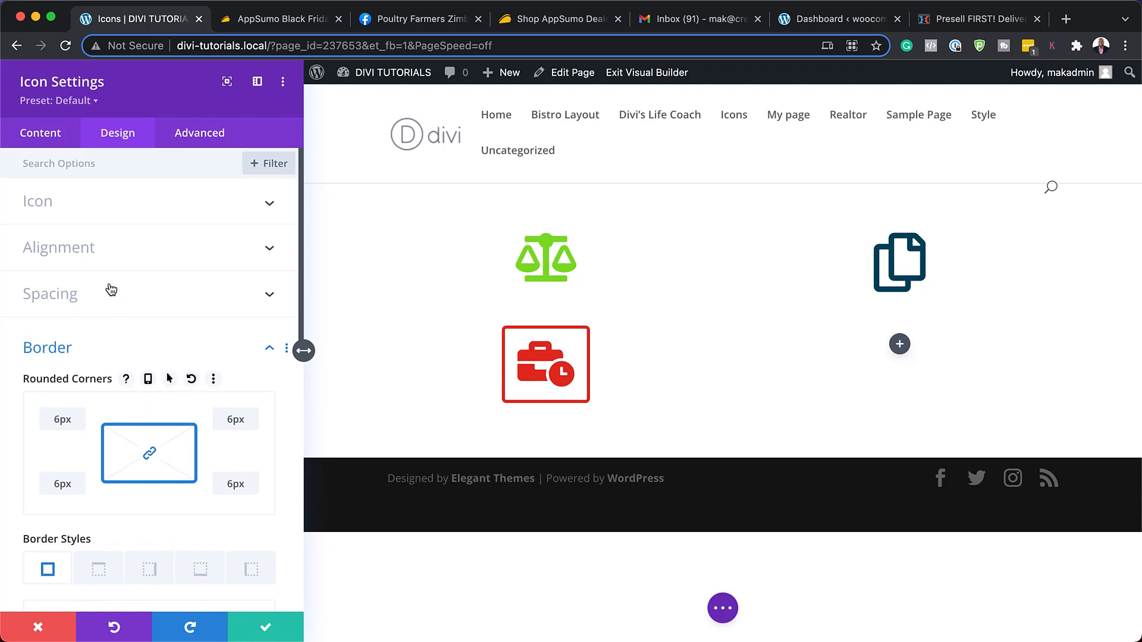
{"action": "left_click", "coordinate": [81, 203]}
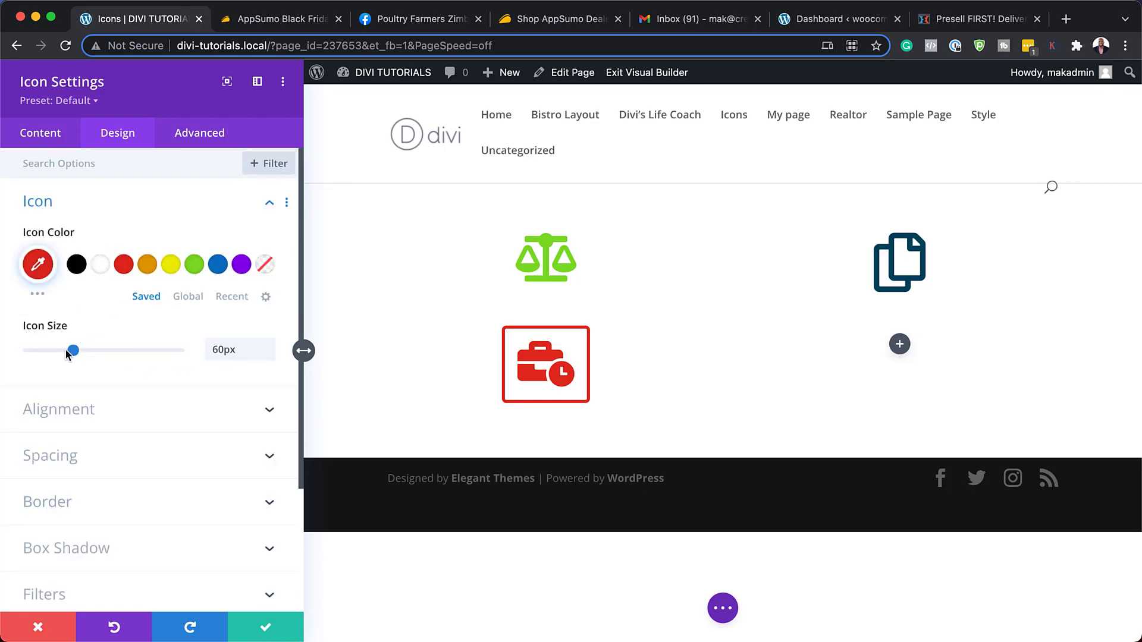
{"action": "left_click_drag", "start_coordinate": [67, 352], "coordinate": [65, 357]}
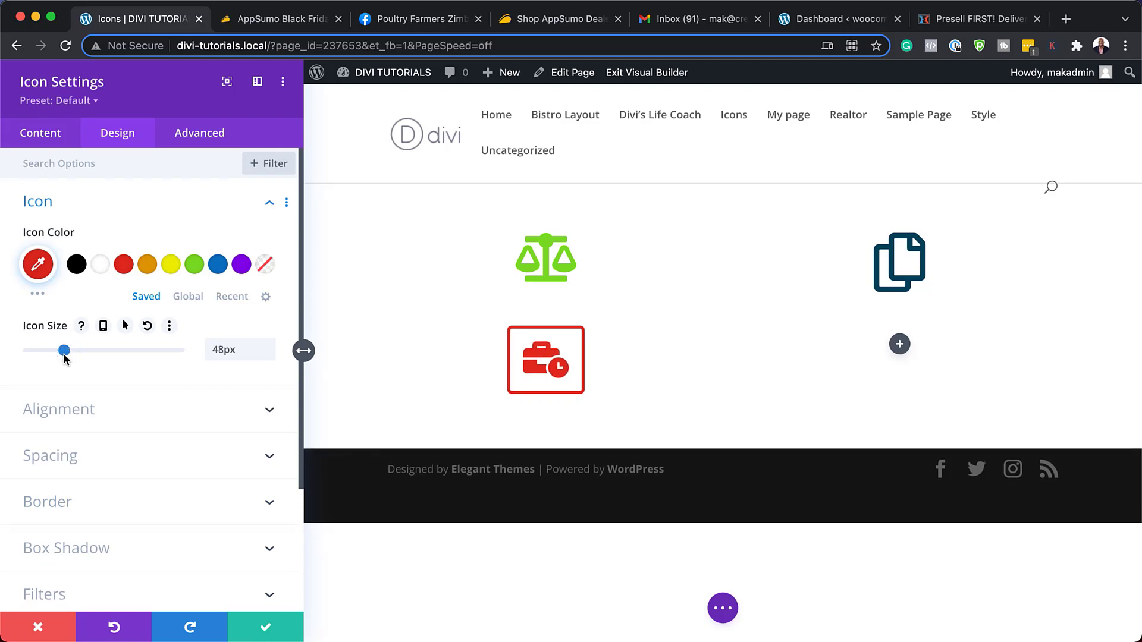
{"action": "left_click", "coordinate": [266, 632]}
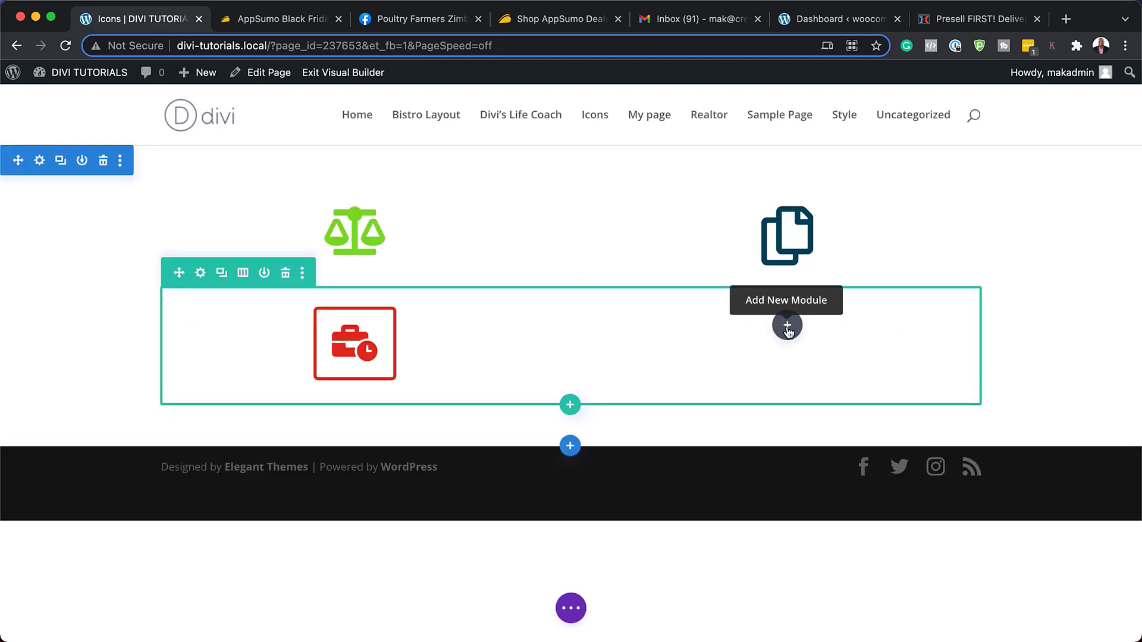
Add a Button module in the empty column beside the briefcase icon and set its text to "Download Now".
{"action": "left_click", "coordinate": [786, 326]}
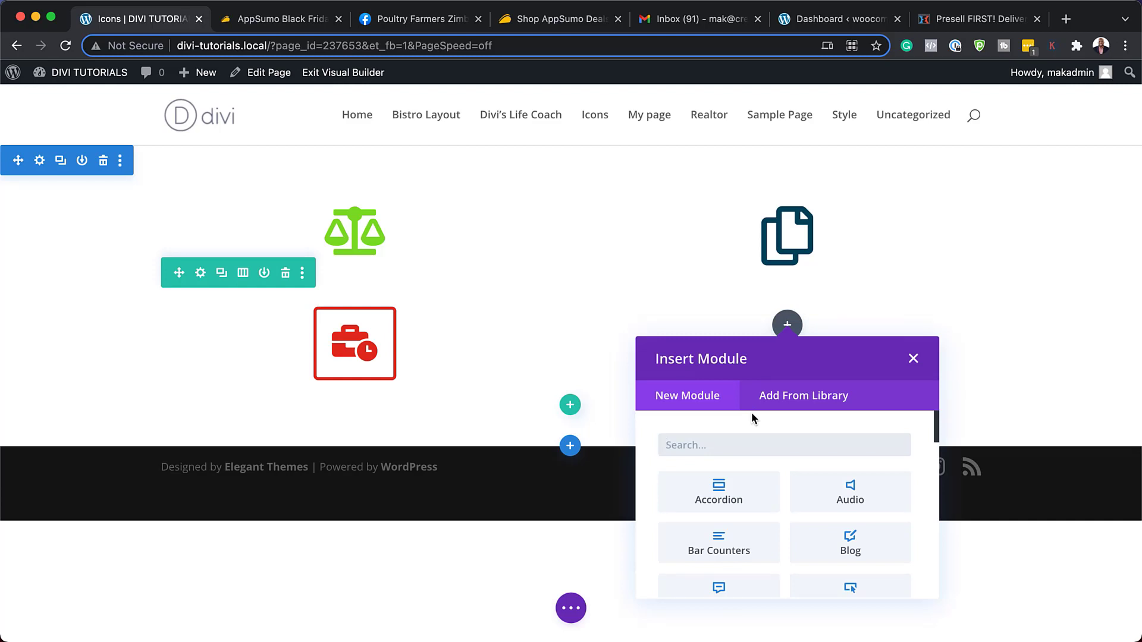
{"action": "type", "text": "b"}
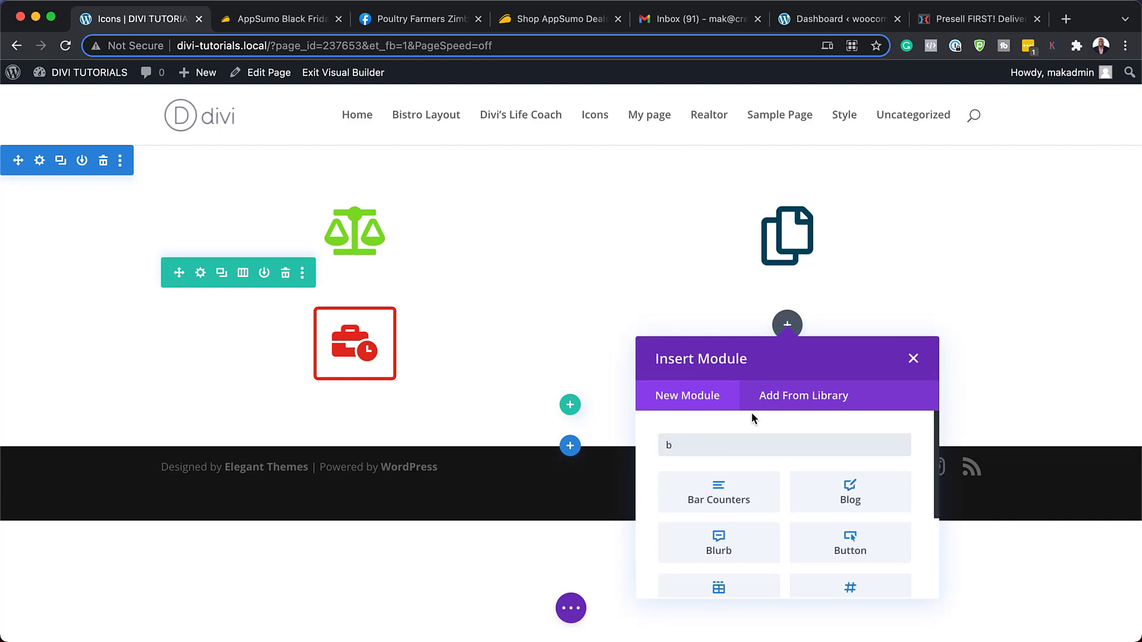
{"action": "type", "text": "utto"}
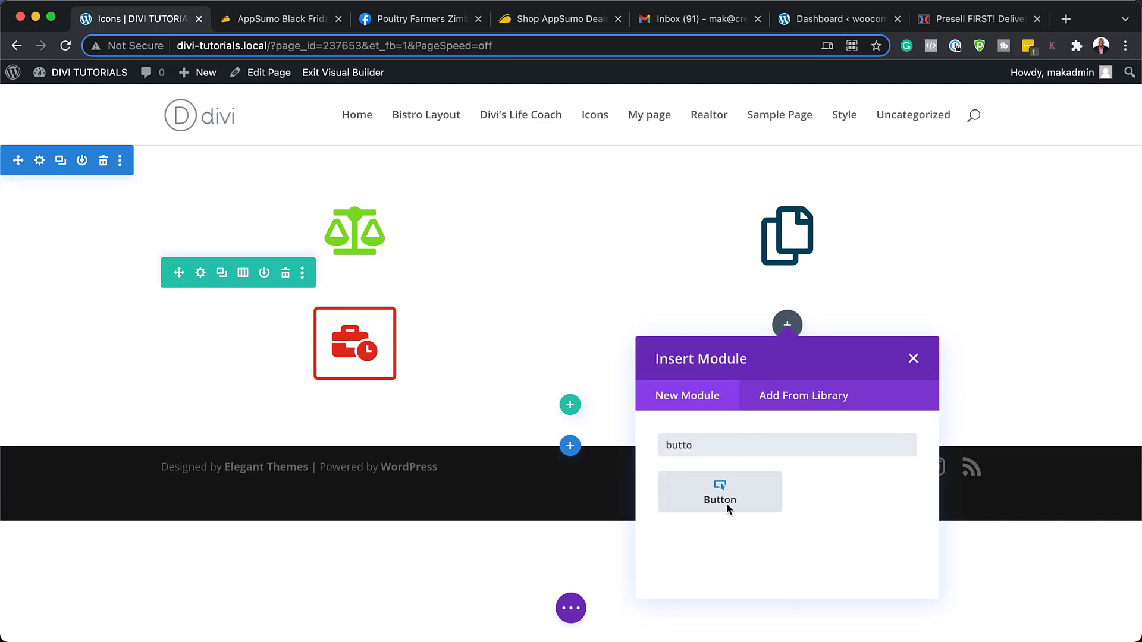
{"action": "left_click", "coordinate": [726, 503]}
{"action": "triple_click", "coordinate": [104, 254]}
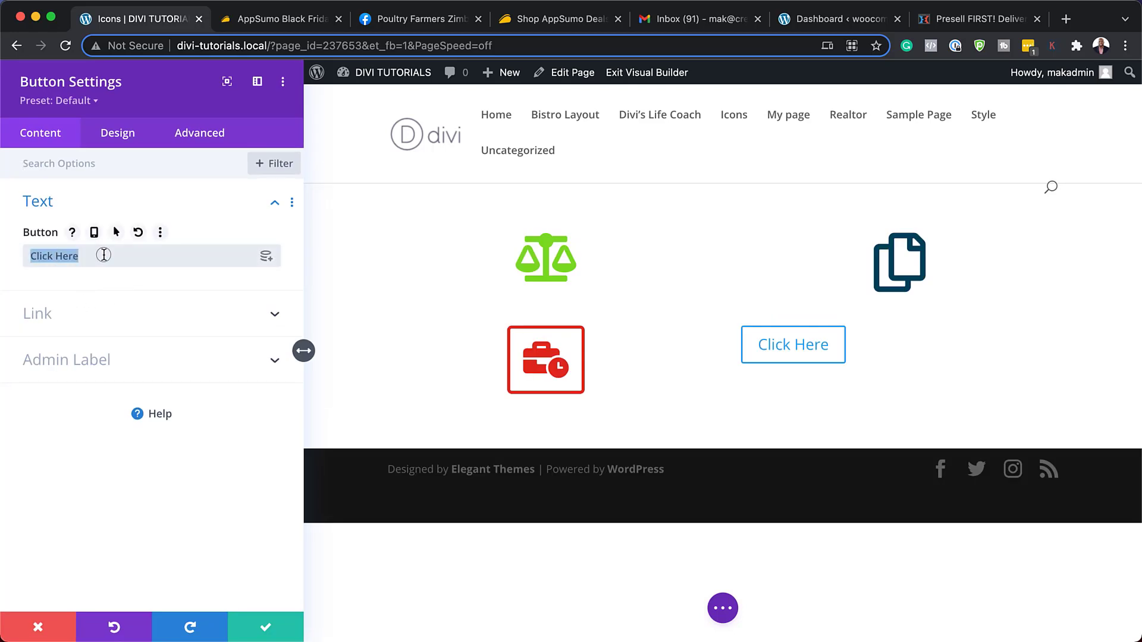
{"action": "type", "text": "Download Now"}
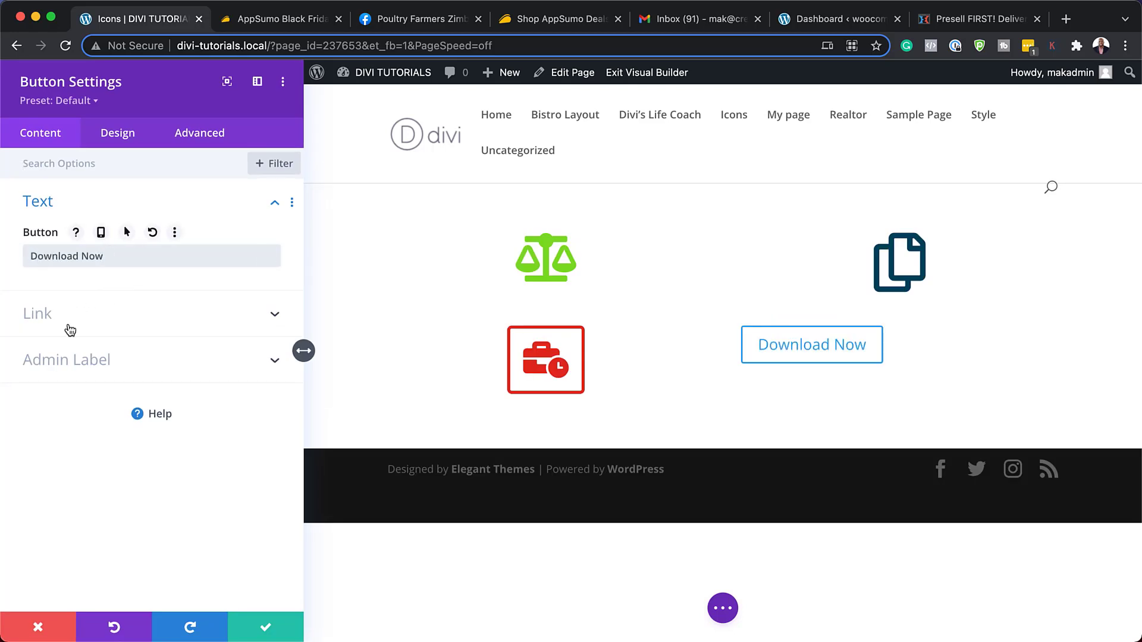
Enable custom styles for the Download Now button and set its text color to the saved white.
{"action": "left_click", "coordinate": [132, 138]}
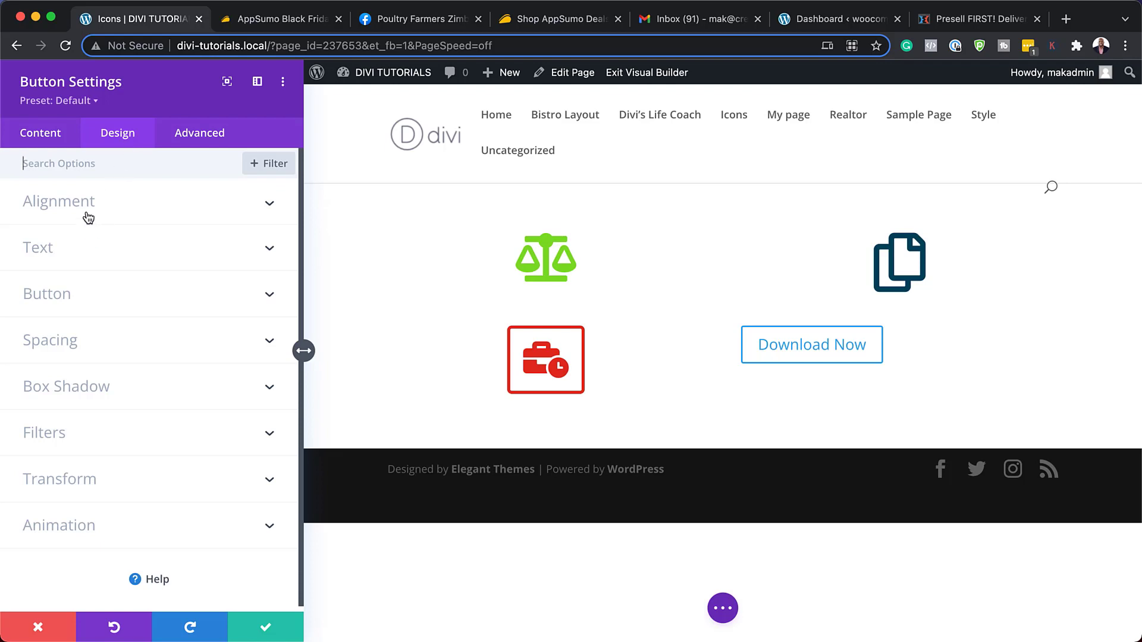
{"action": "left_click", "coordinate": [65, 296]}
{"action": "left_click", "coordinate": [64, 282]}
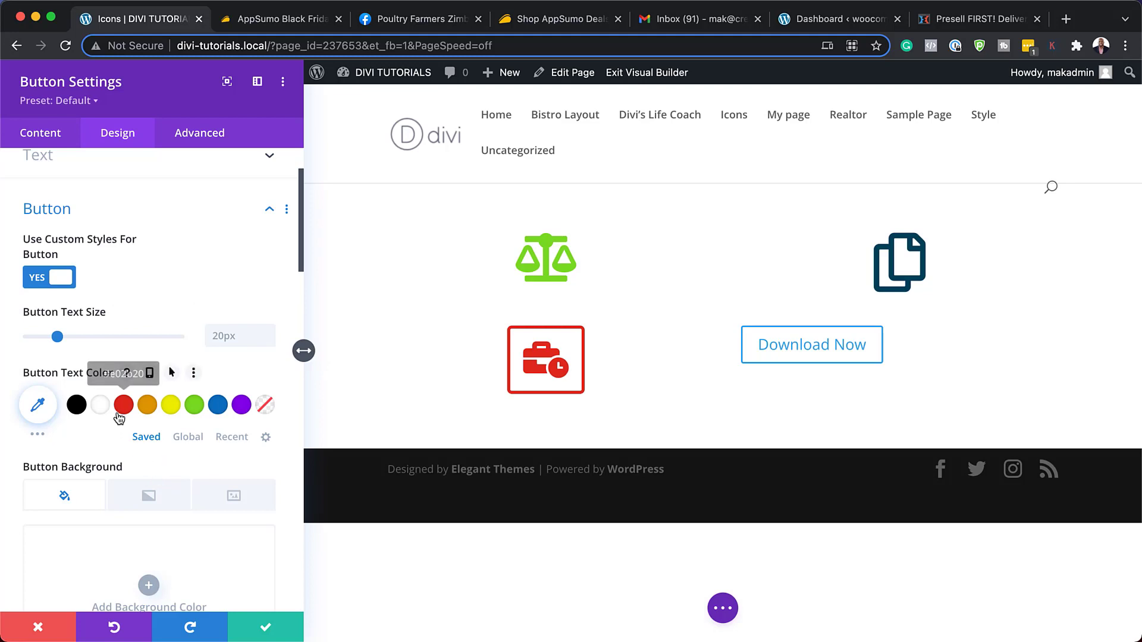
{"action": "left_click", "coordinate": [218, 407]}
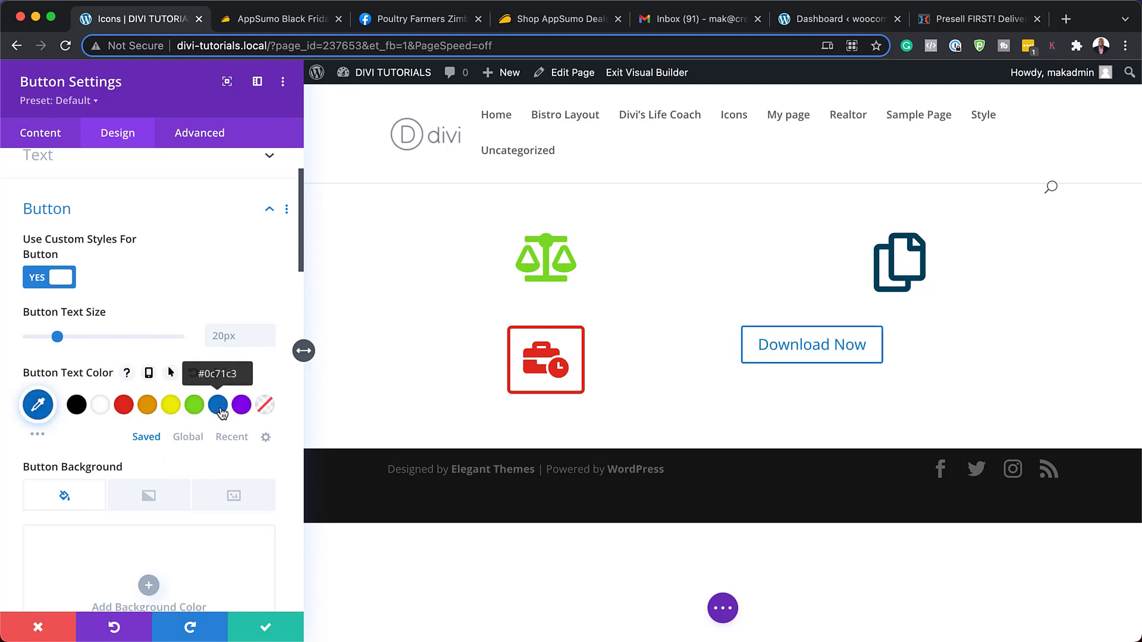
{"action": "left_click", "coordinate": [100, 406]}
Set the button's background color and border color to the saved blue.
{"action": "scroll", "coordinate": [196, 512], "scroll_direction": "down", "scroll_amount": 4}
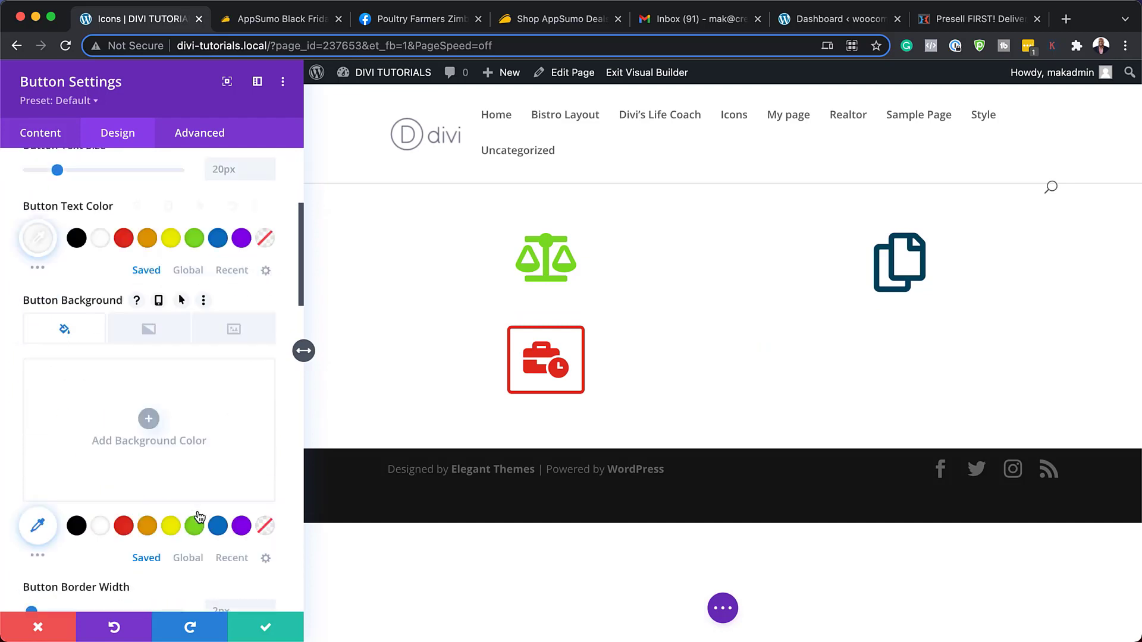
{"action": "left_click", "coordinate": [218, 473]}
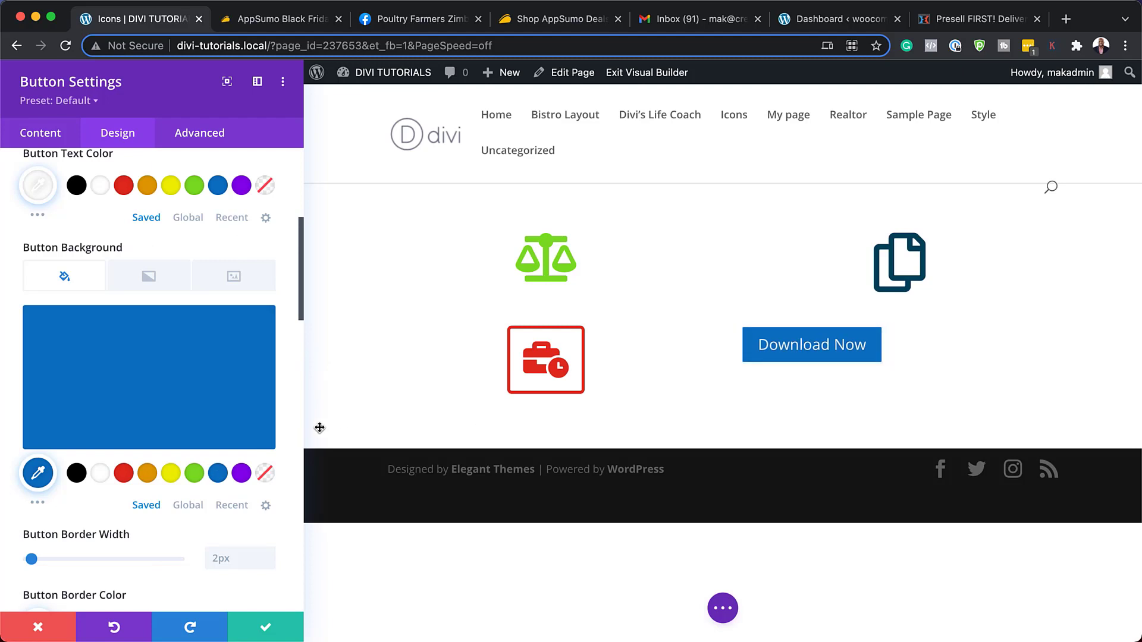
{"action": "scroll", "coordinate": [181, 437], "scroll_direction": "down", "scroll_amount": 3}
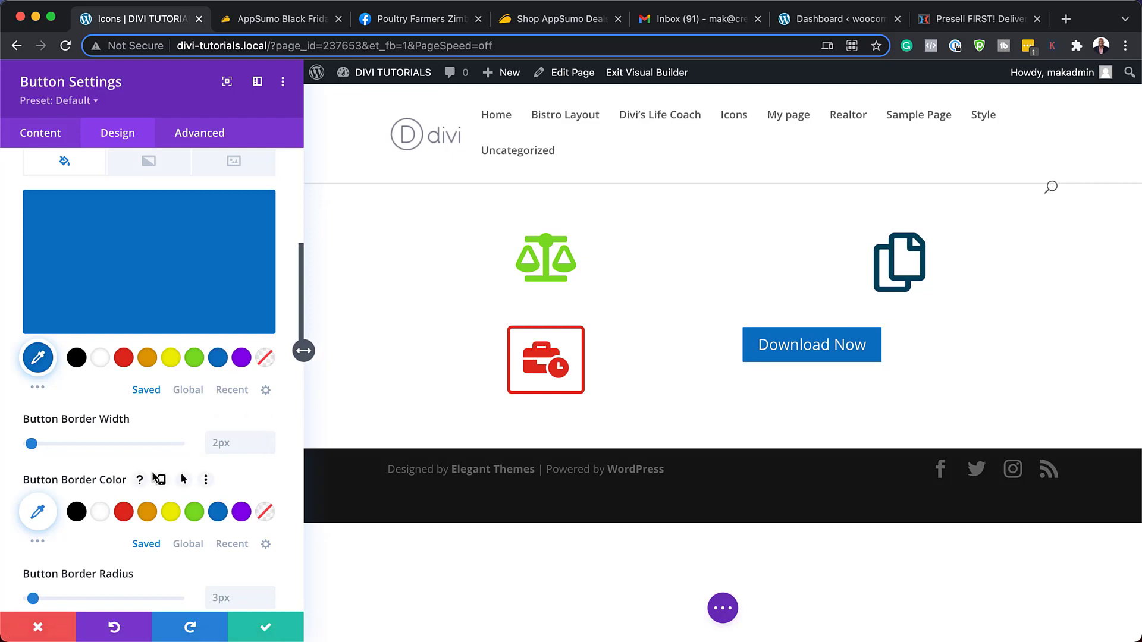
{"action": "left_click", "coordinate": [217, 512]}
Set the button's font to Poppins.
{"action": "scroll", "coordinate": [88, 429], "scroll_direction": "down", "scroll_amount": 3}
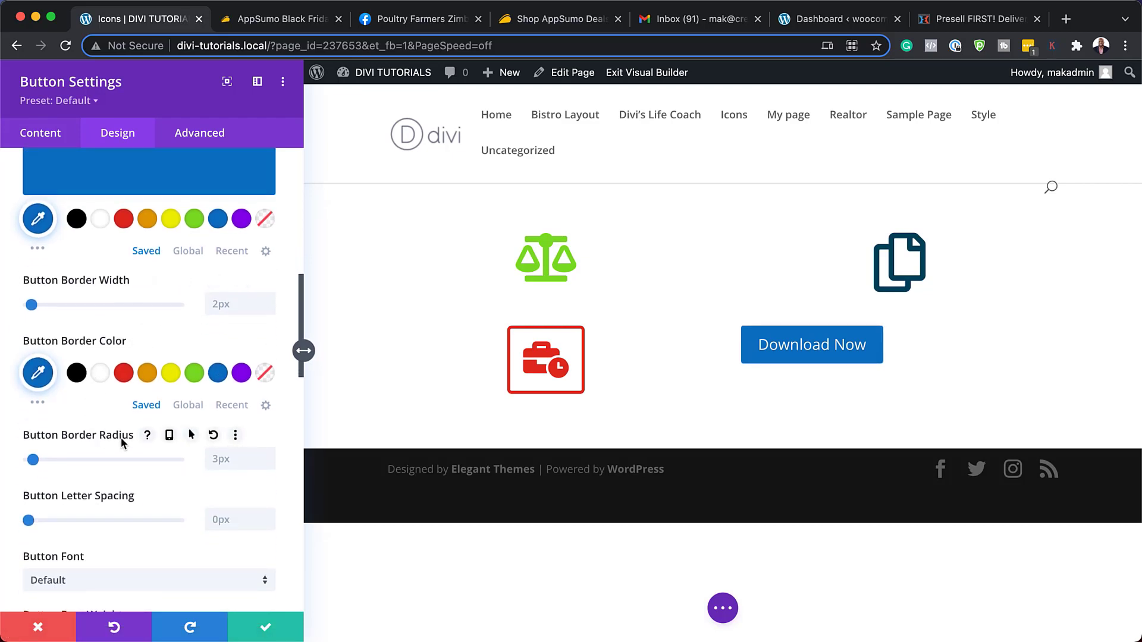
{"action": "scroll", "coordinate": [121, 443], "scroll_direction": "down", "scroll_amount": 3}
{"action": "left_click", "coordinate": [109, 454]}
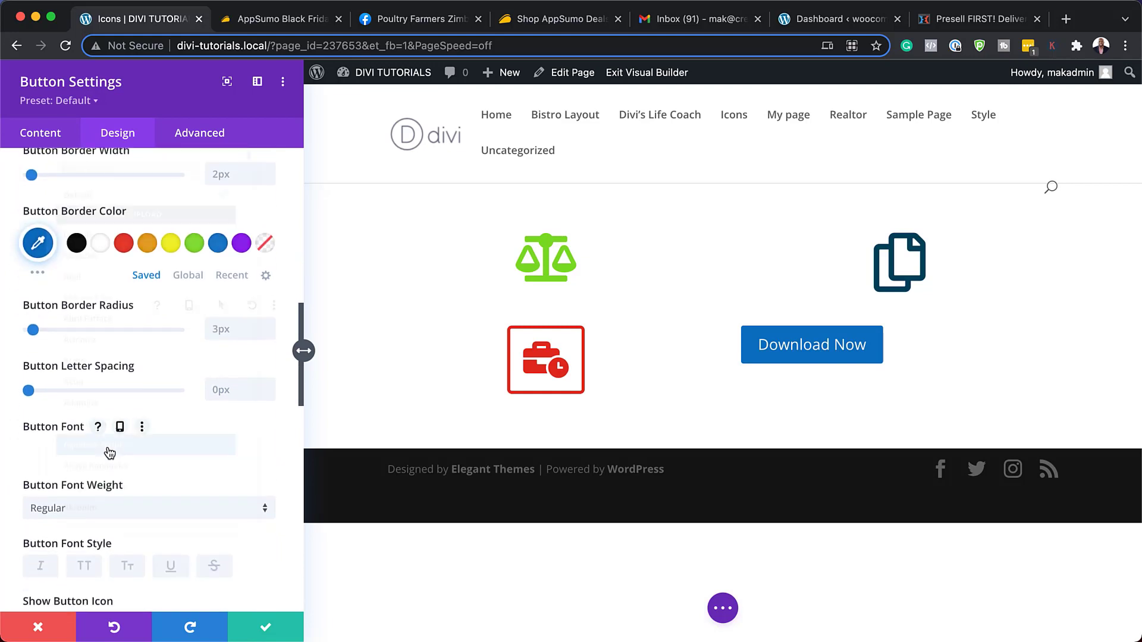
{"action": "type", "text": "po"}
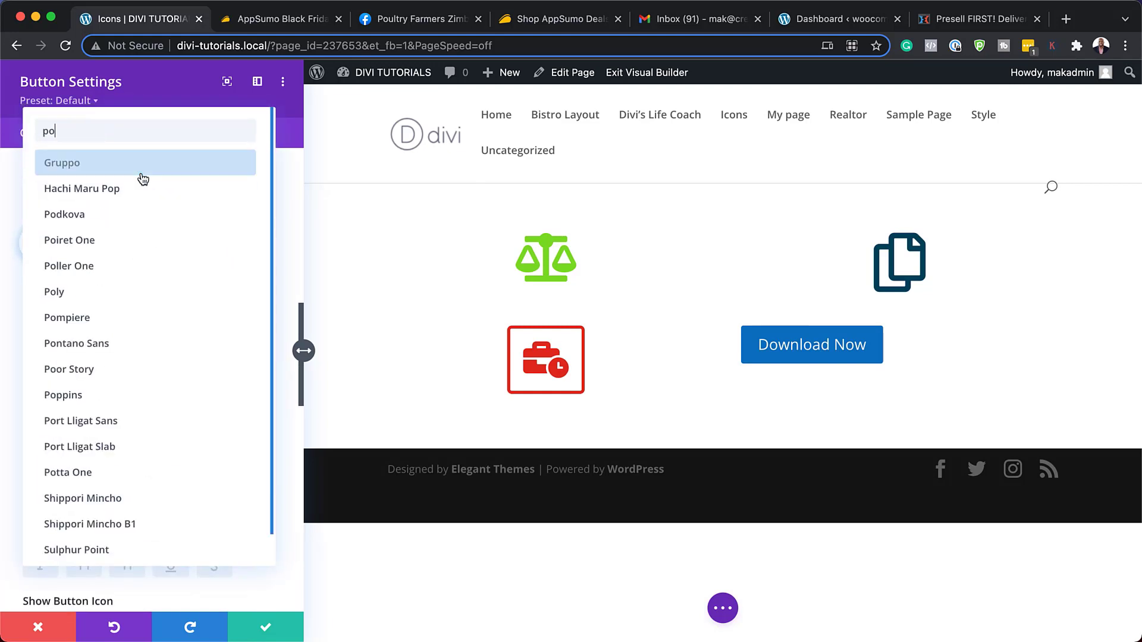
{"action": "type", "text": "pp"}
{"action": "left_click", "coordinate": [100, 172]}
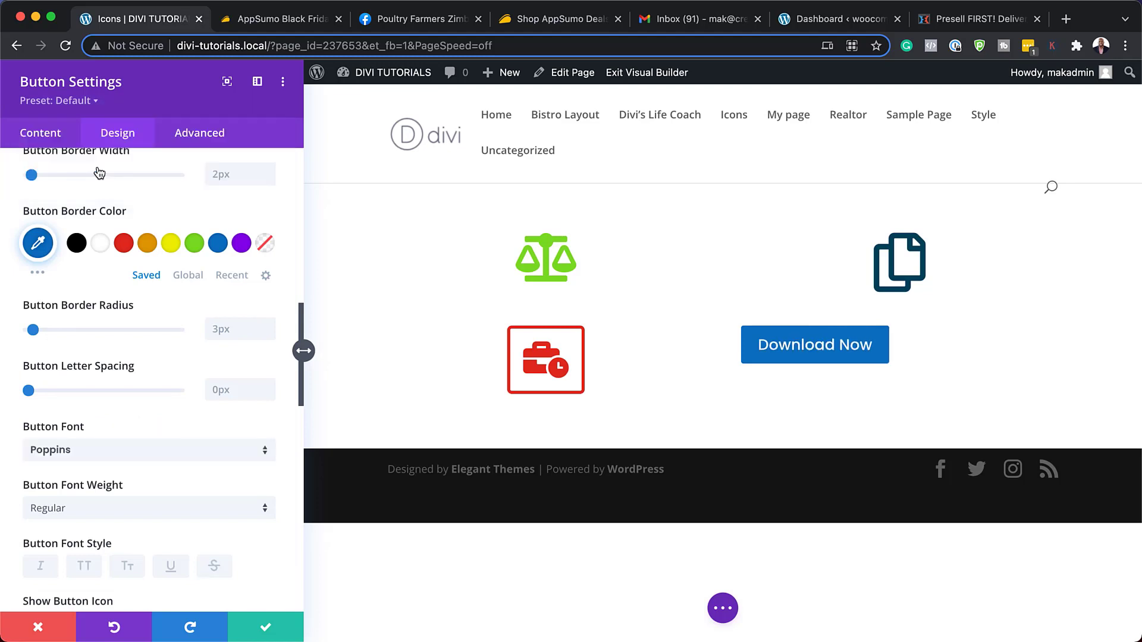
Make the button's text uppercase and set its font weight to Bold.
{"action": "left_click", "coordinate": [84, 567]}
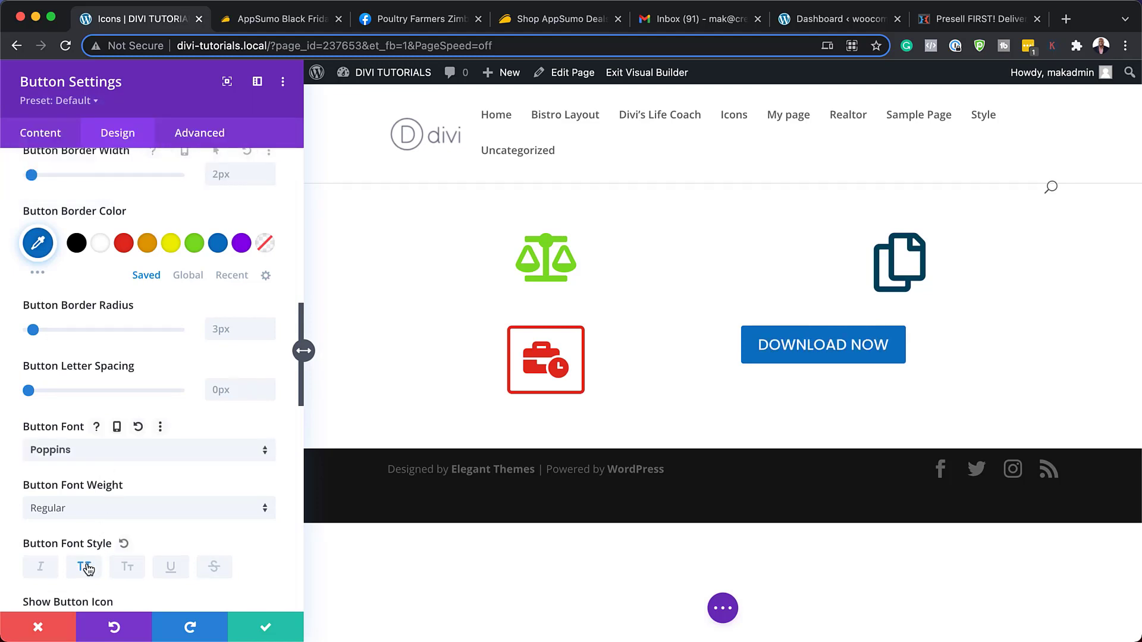
{"action": "left_click", "coordinate": [149, 508]}
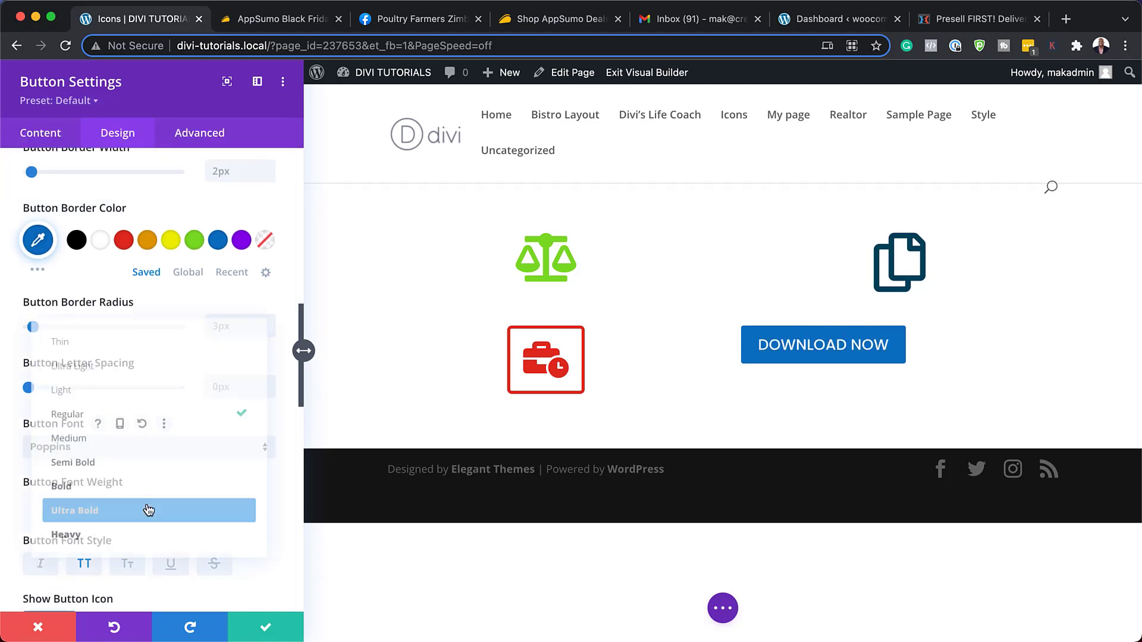
{"action": "left_click", "coordinate": [141, 487]}
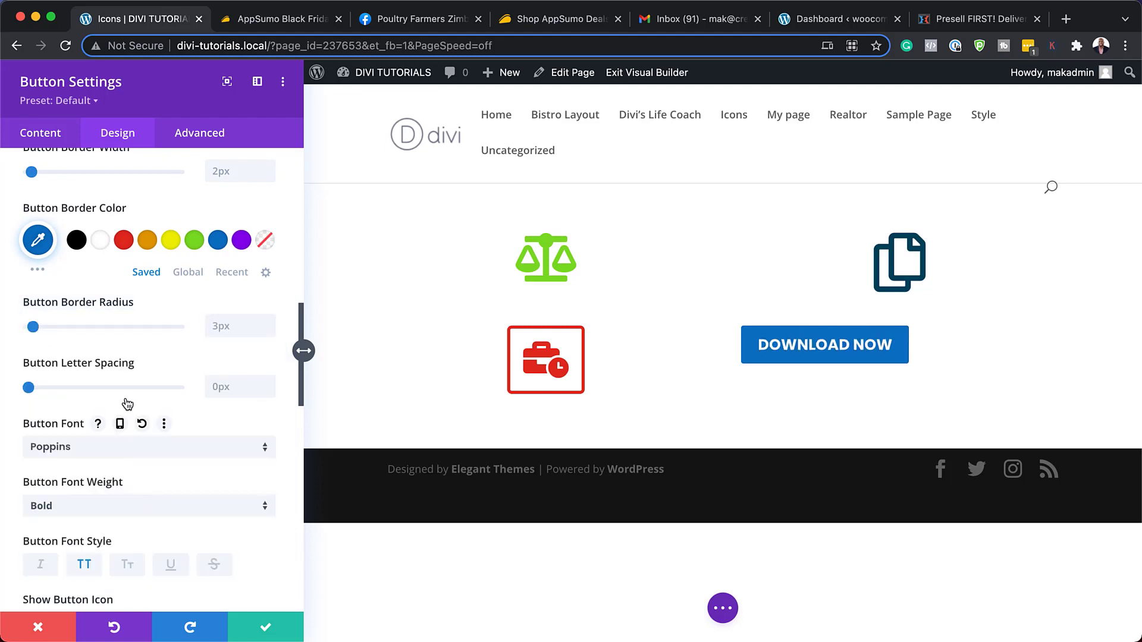
Reduce the button's text size to 18px.
{"action": "scroll", "coordinate": [127, 404], "scroll_direction": "up", "scroll_amount": 5}
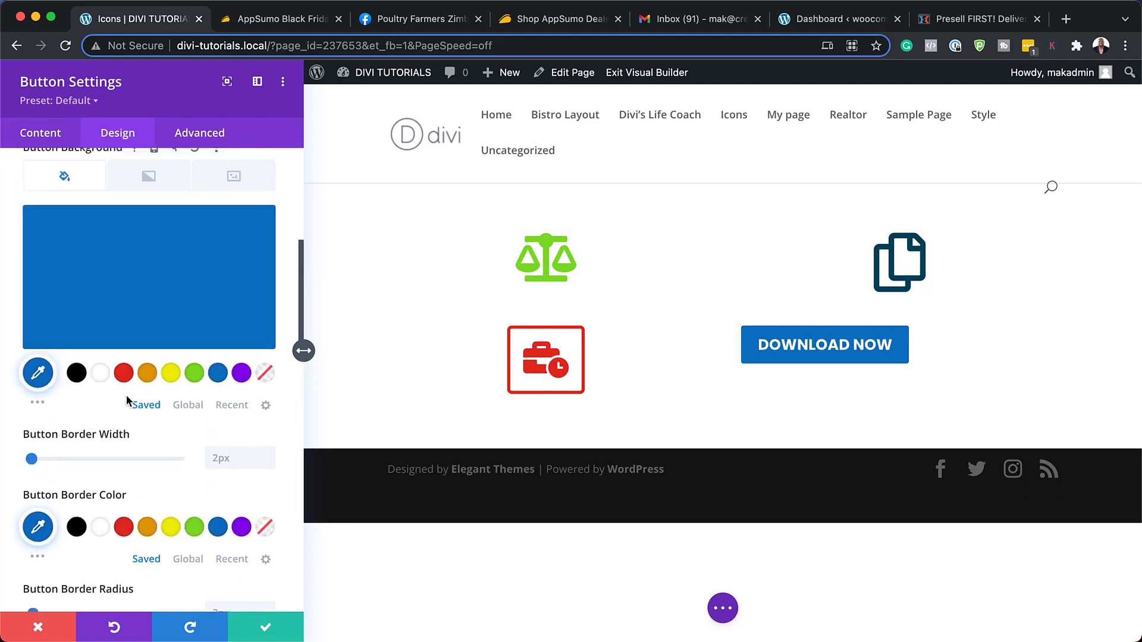
{"action": "scroll", "coordinate": [128, 404], "scroll_direction": "up", "scroll_amount": 4}
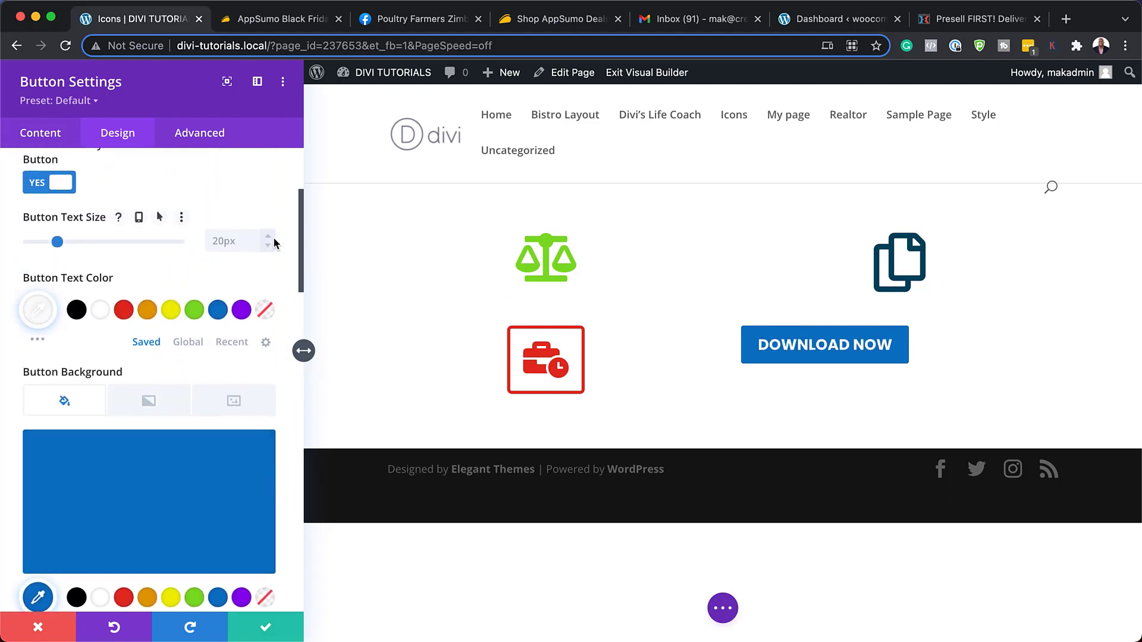
{"action": "left_click", "coordinate": [269, 247]}
{"action": "left_click", "coordinate": [269, 246]}
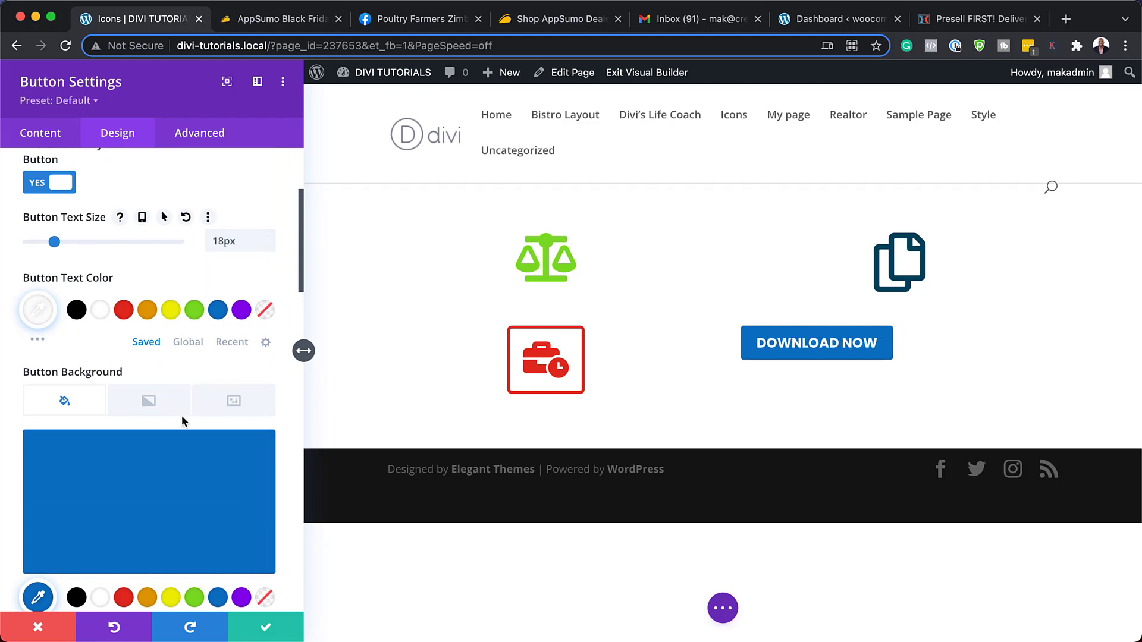
Change the button's font weight to Semi Bold.
{"action": "scroll", "coordinate": [183, 421], "scroll_direction": "down", "scroll_amount": 2}
{"action": "scroll", "coordinate": [183, 422], "scroll_direction": "down", "scroll_amount": 1}
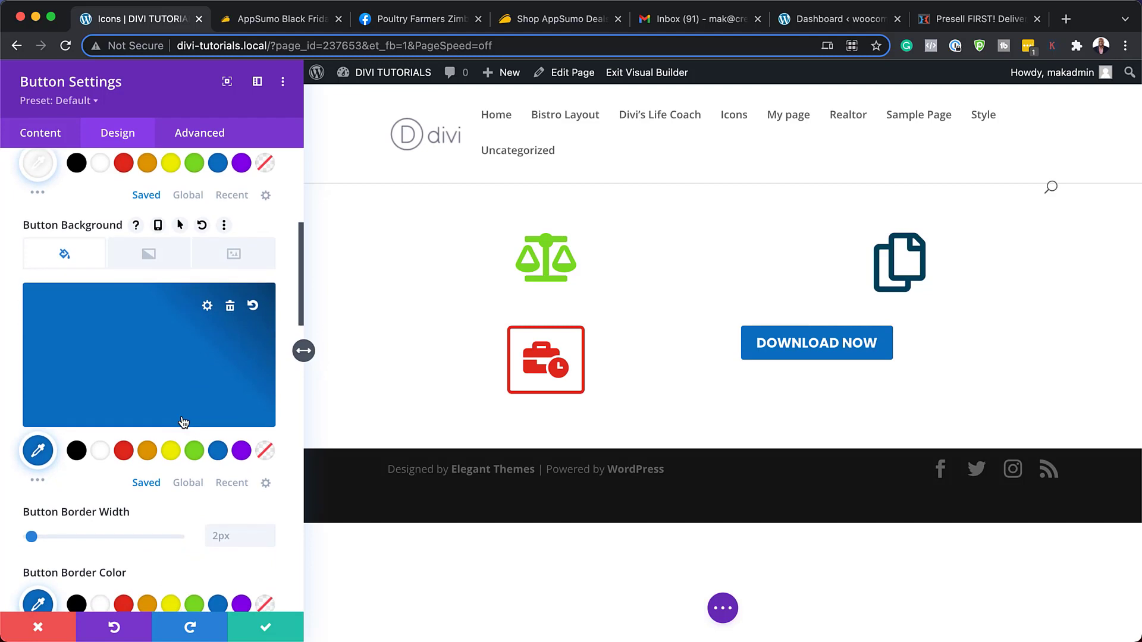
{"action": "scroll", "coordinate": [182, 422], "scroll_direction": "down", "scroll_amount": 5}
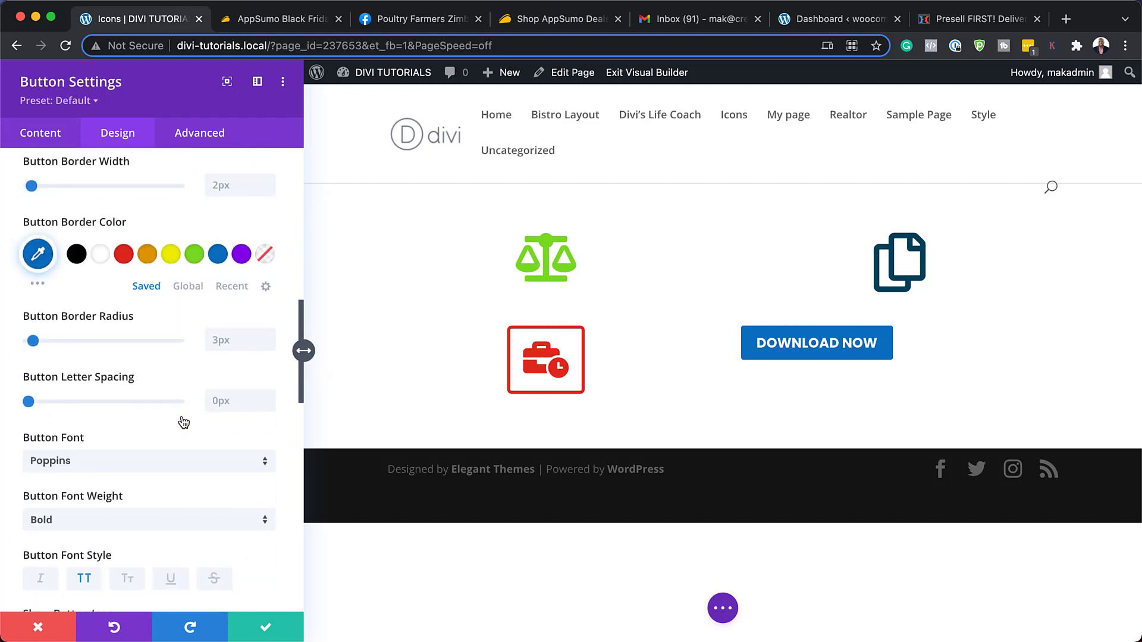
{"action": "left_click", "coordinate": [110, 503]}
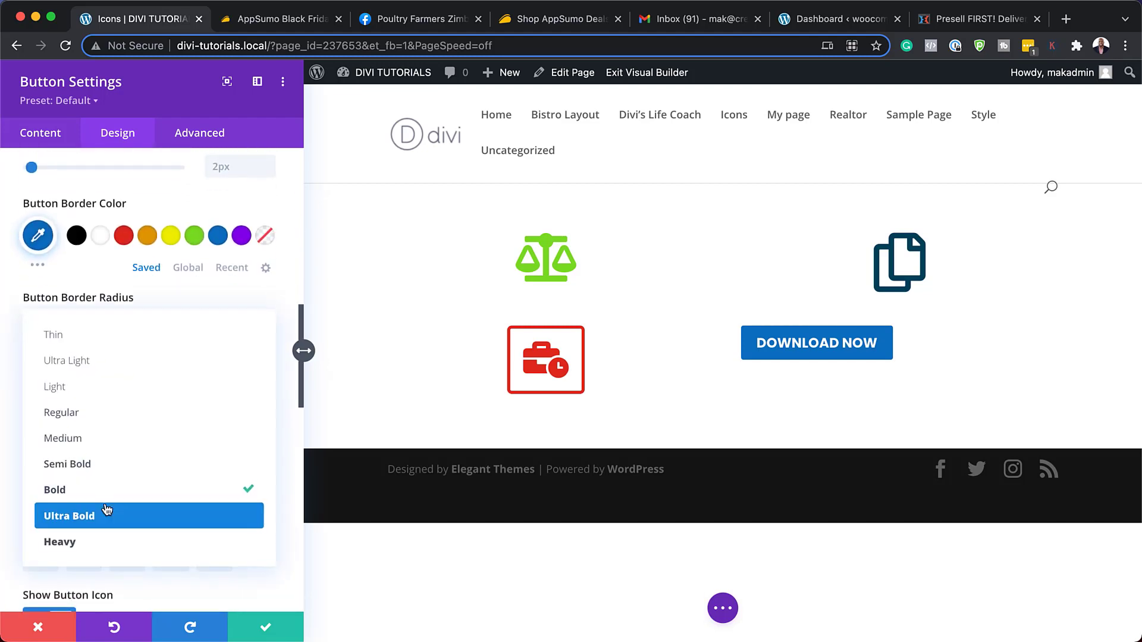
{"action": "left_click", "coordinate": [103, 469]}
Search the button icons for "download" and choose the solid zip-file icon for the button.
{"action": "scroll", "coordinate": [148, 468], "scroll_direction": "down", "scroll_amount": 4}
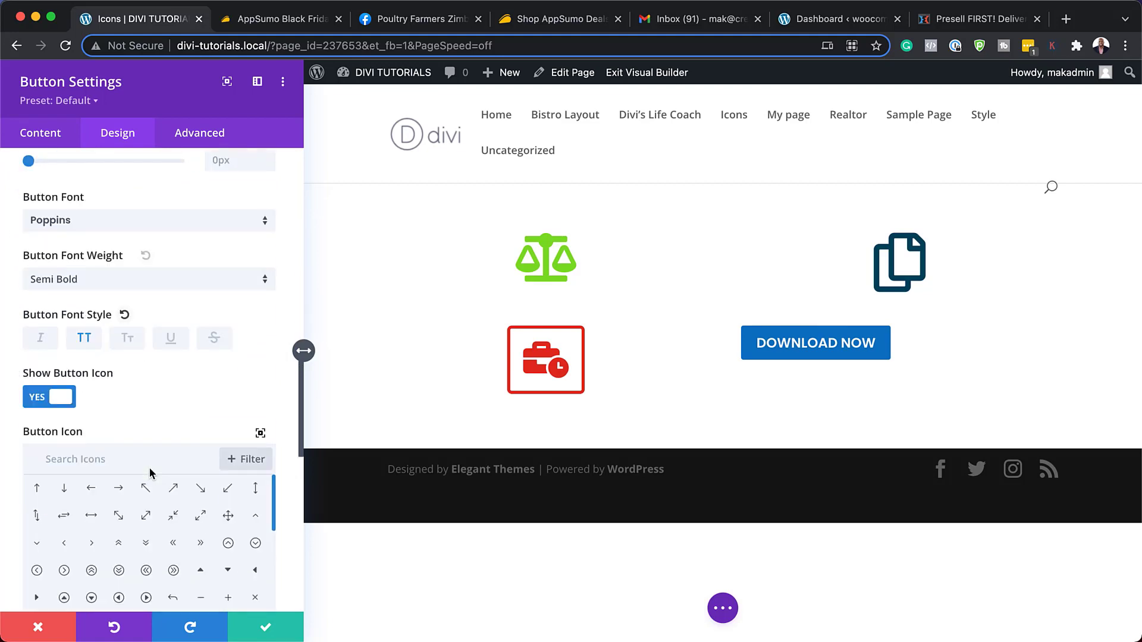
{"action": "scroll", "coordinate": [150, 468], "scroll_direction": "down", "scroll_amount": 2}
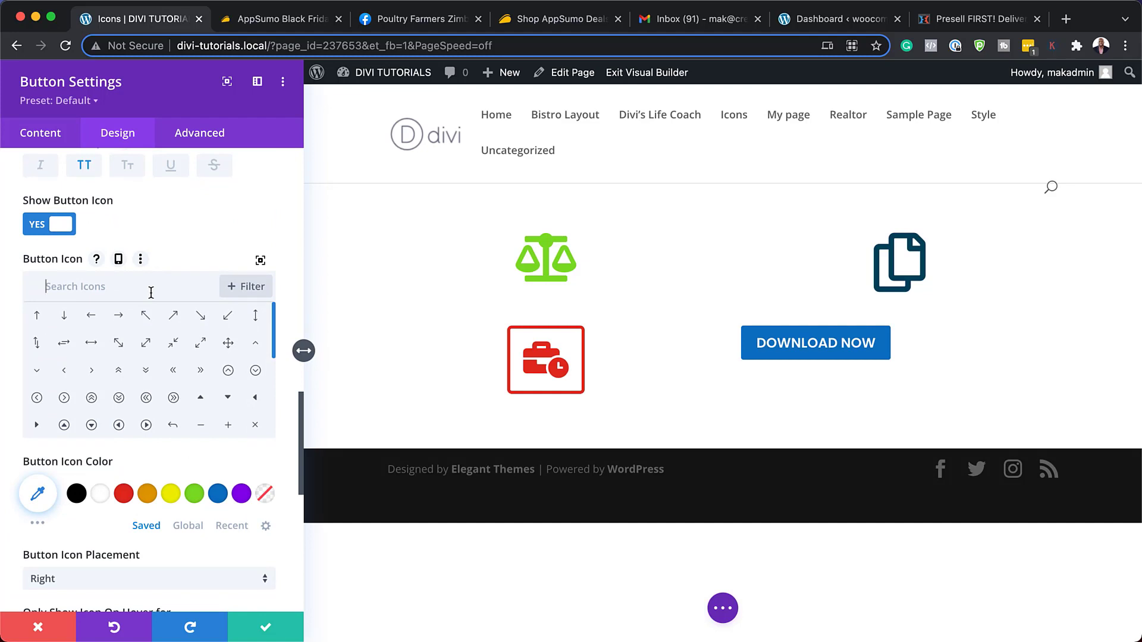
{"action": "type", "text": "downloa"}
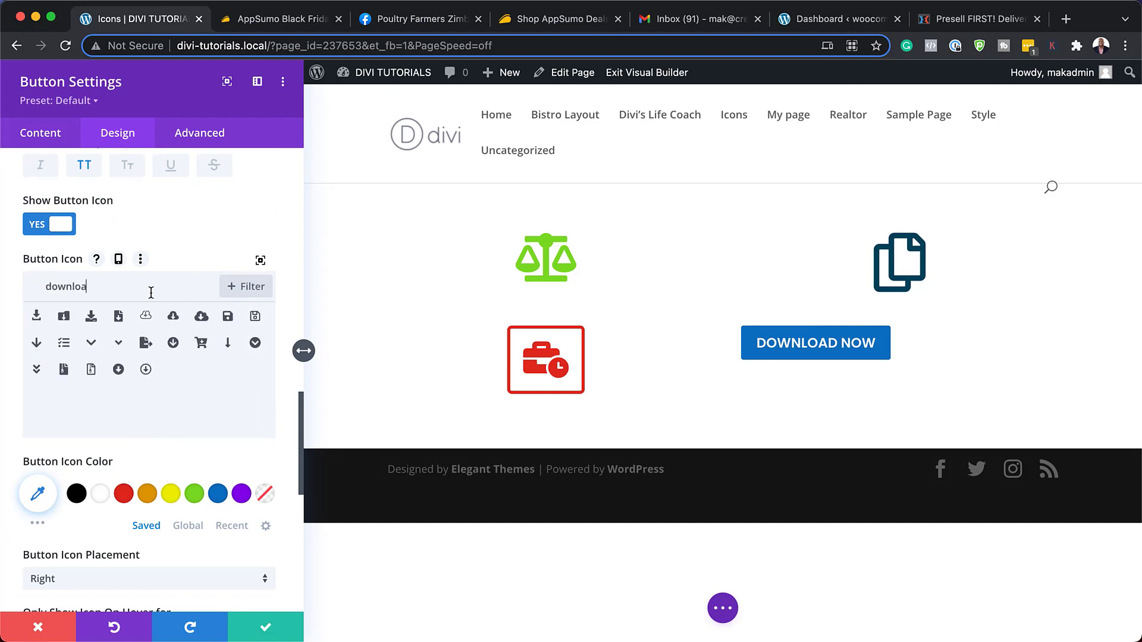
{"action": "type", "text": "d"}
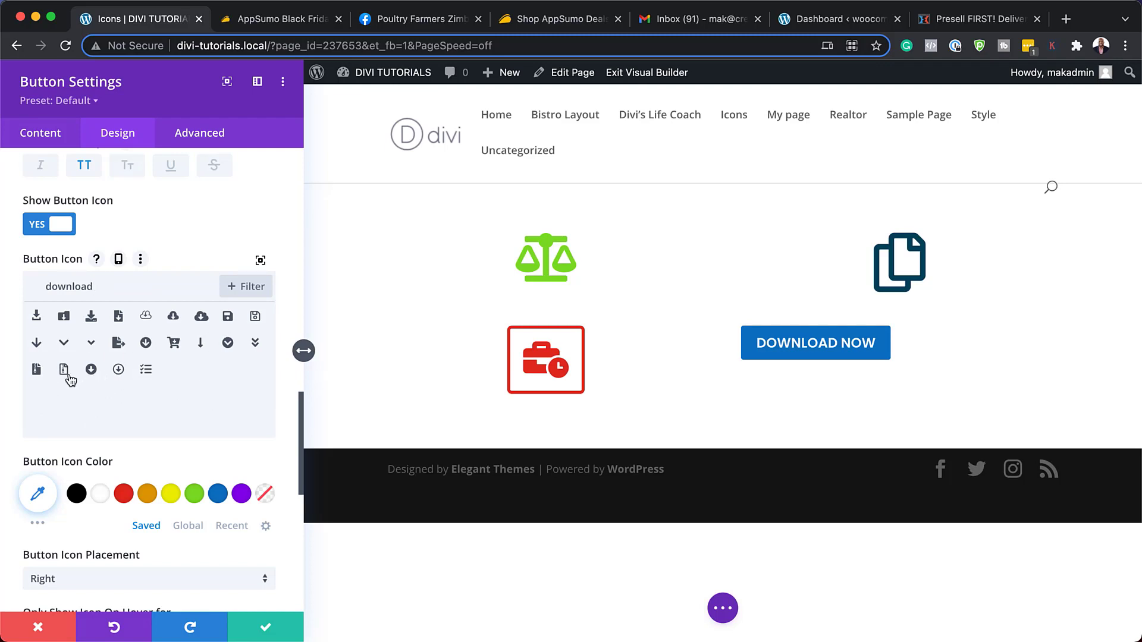
{"action": "left_click", "coordinate": [37, 371]}
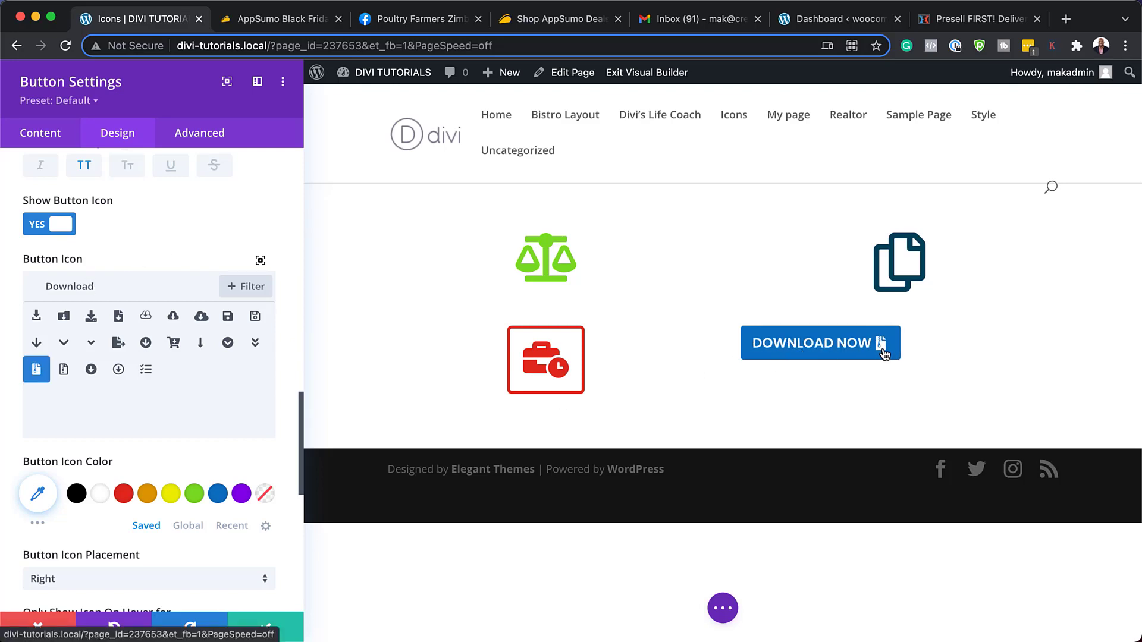
{"action": "scroll", "coordinate": [194, 452], "scroll_direction": "down", "scroll_amount": 4}
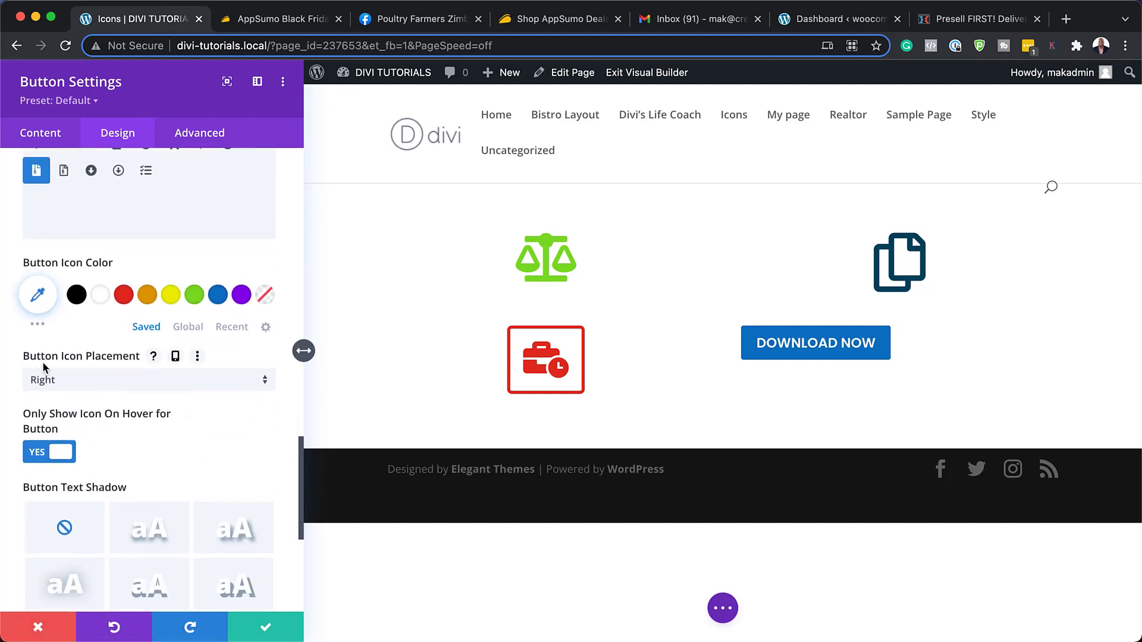
Place the button icon on the left of the text and turn off showing it only on hover.
{"action": "left_click", "coordinate": [113, 382]}
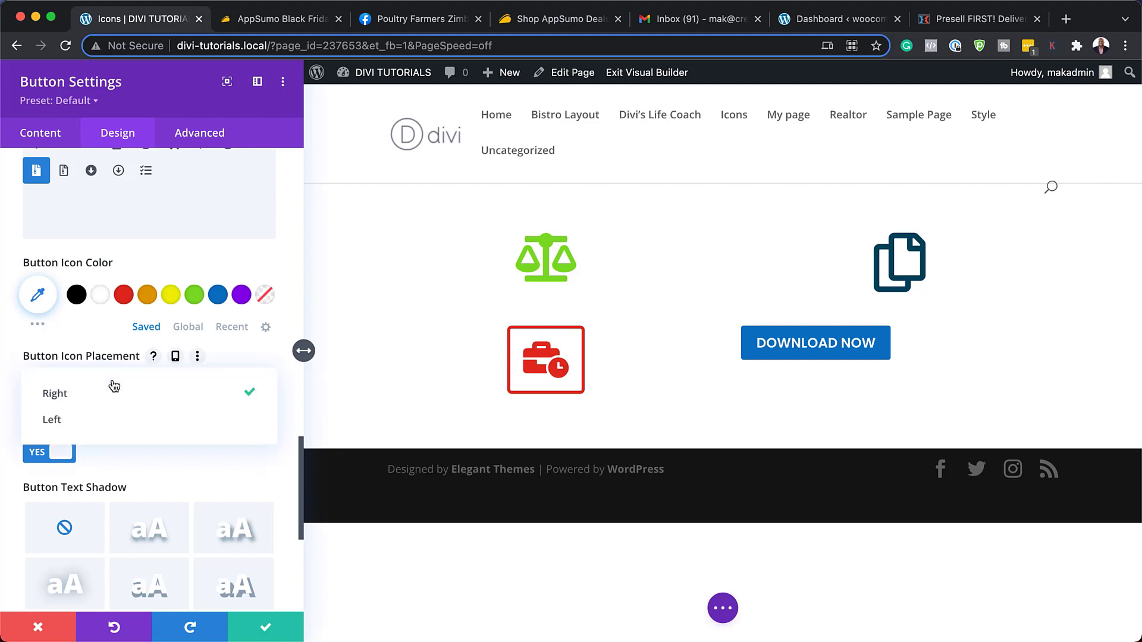
{"action": "left_click", "coordinate": [101, 422]}
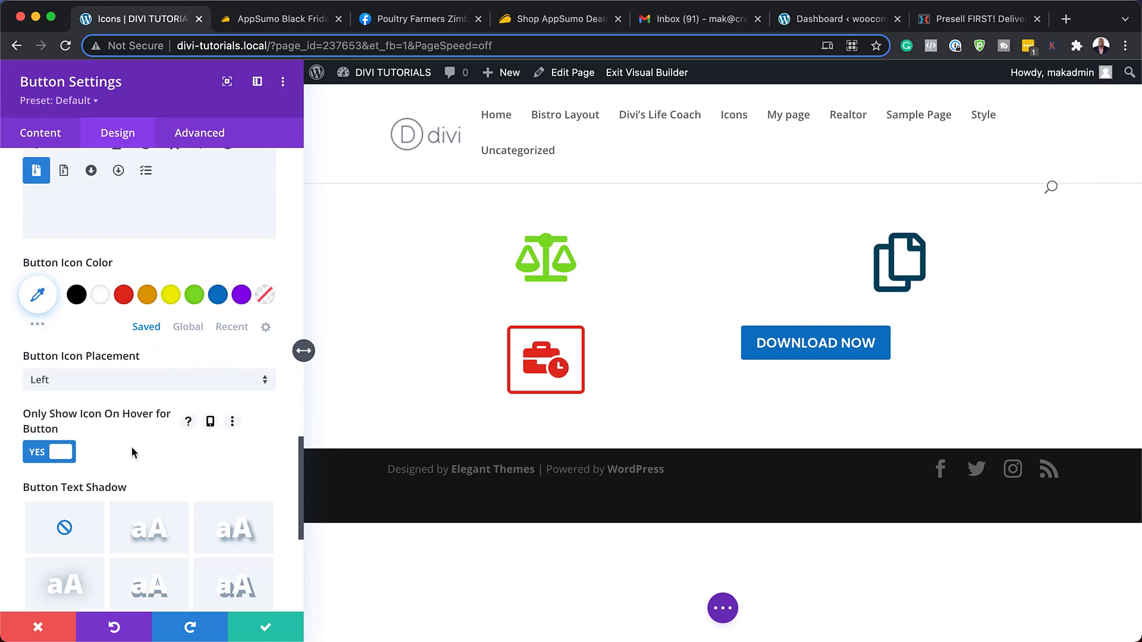
{"action": "left_click", "coordinate": [41, 454]}
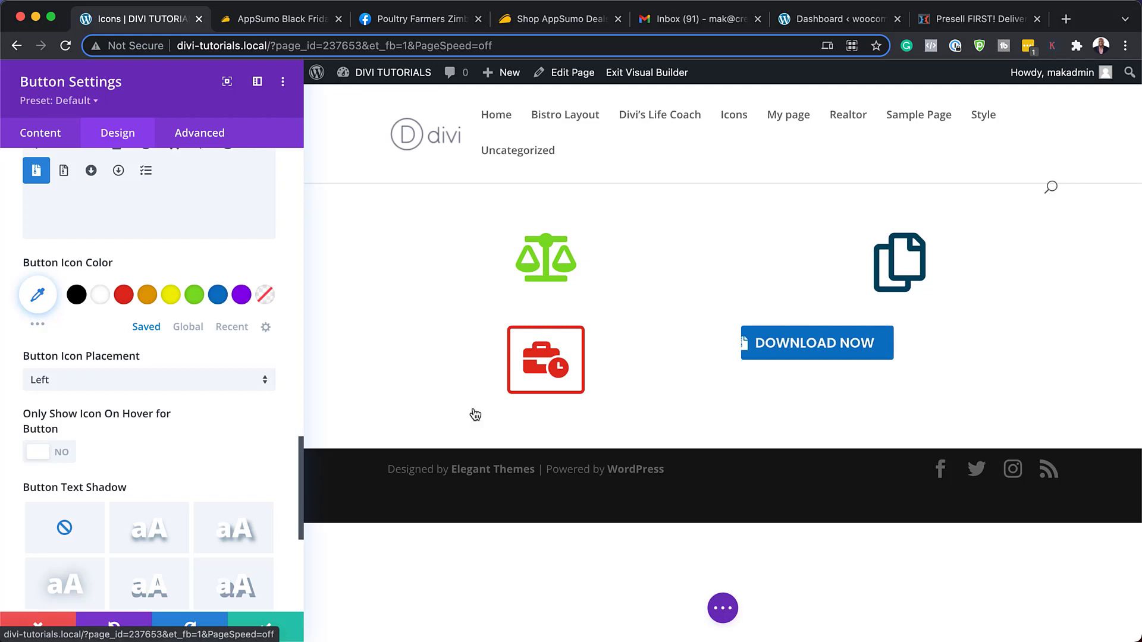
Set the button's left padding to 10% and its right padding to 6%, with the two sides unlinked.
{"action": "scroll", "coordinate": [191, 455], "scroll_direction": "down", "scroll_amount": 5}
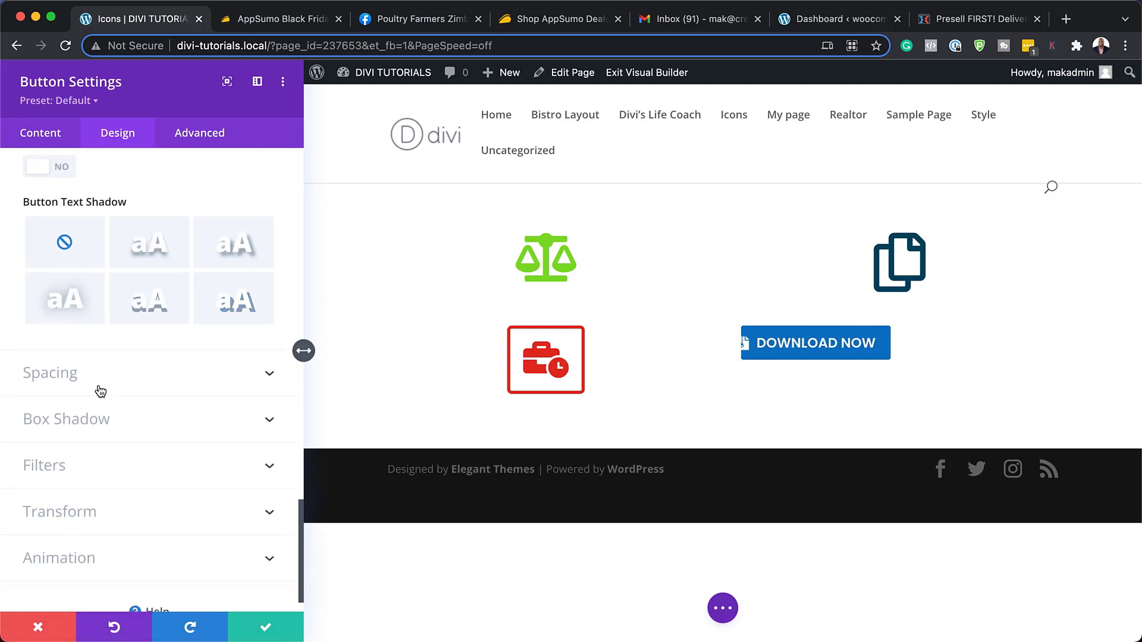
{"action": "left_click", "coordinate": [97, 388]}
{"action": "left_click", "coordinate": [177, 310]}
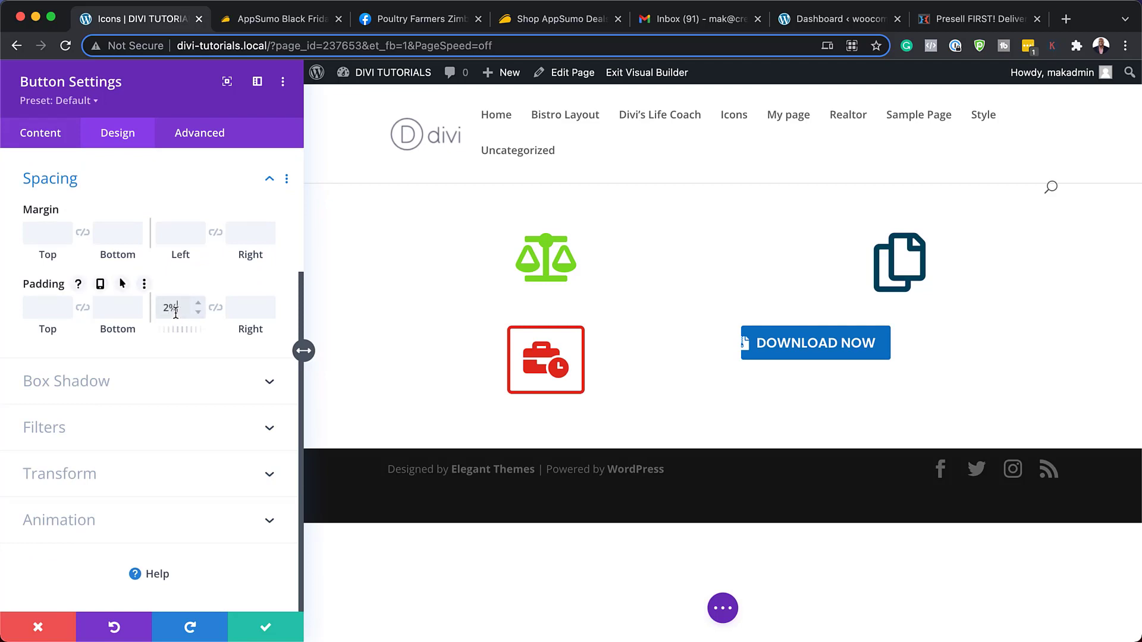
{"action": "left_click", "coordinate": [215, 307]}
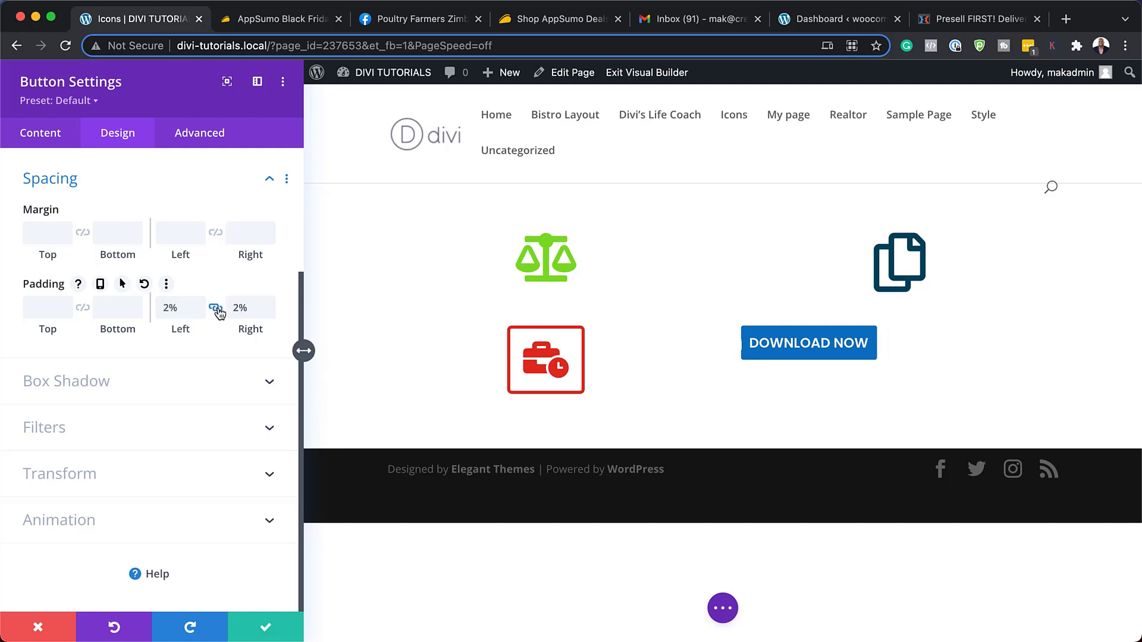
{"action": "left_click_drag", "start_coordinate": [190, 334], "coordinate": [198, 301]}
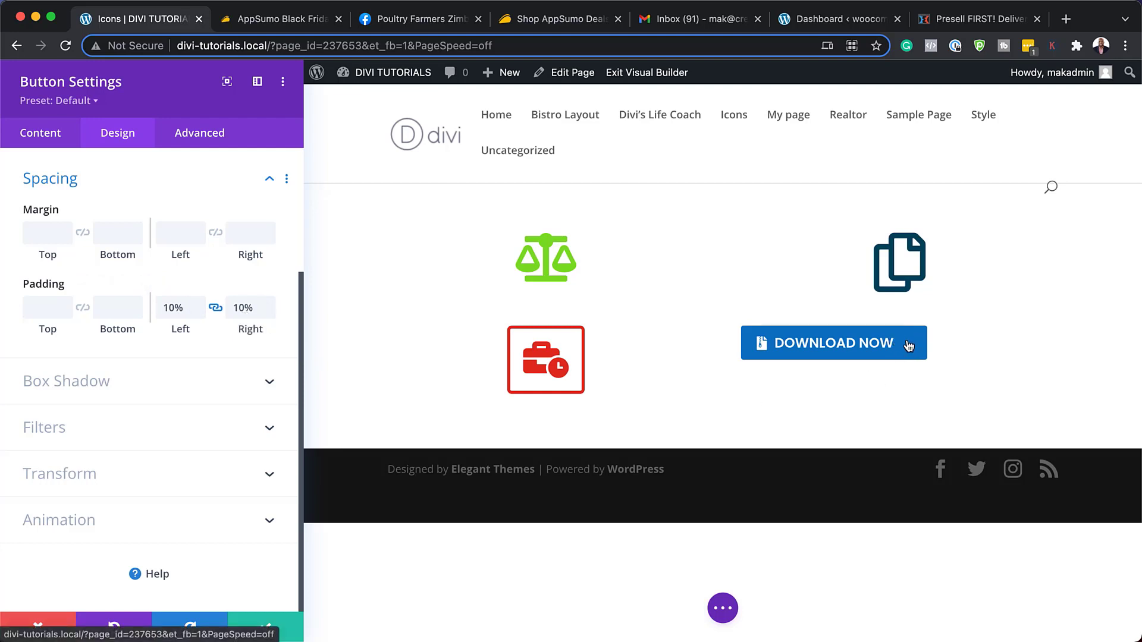
{"action": "left_click", "coordinate": [216, 307]}
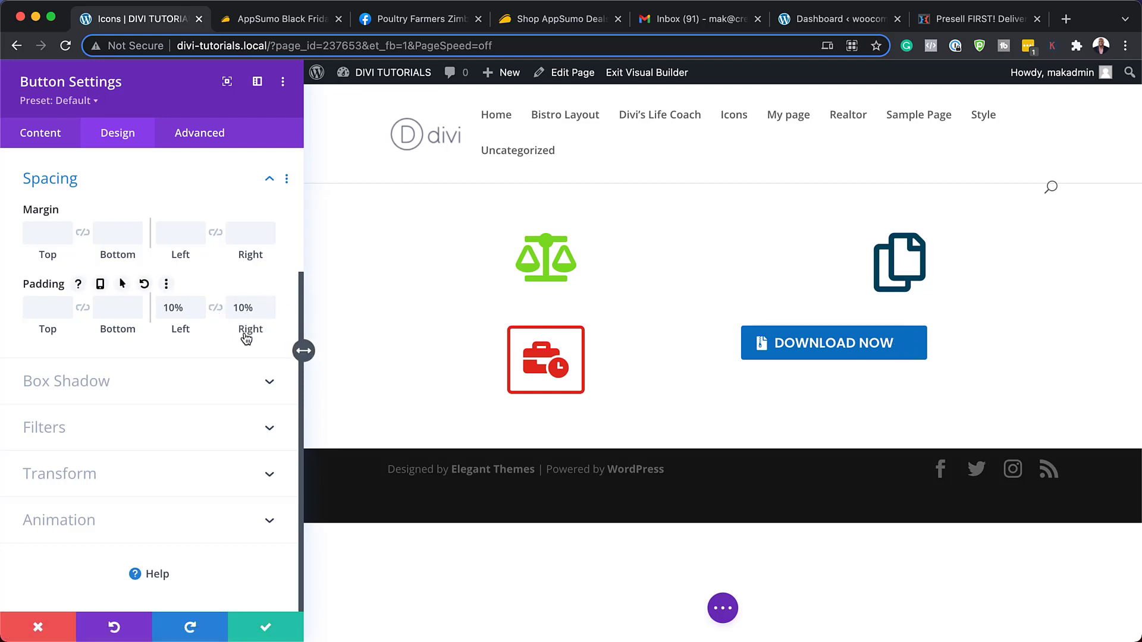
{"action": "left_click", "coordinate": [268, 312]}
{"action": "left_click", "coordinate": [268, 312]}
{"action": "left_click", "coordinate": [267, 312]}
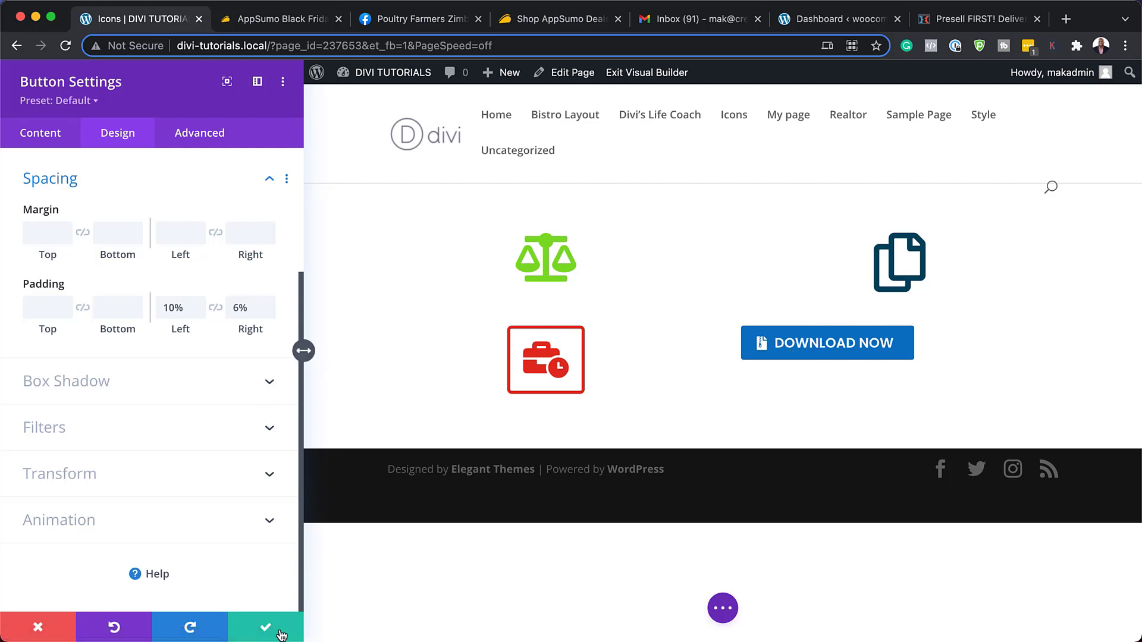
Set the button's linked top and bottom padding to 2% and its left padding to 12%.
{"action": "left_click", "coordinate": [45, 308]}
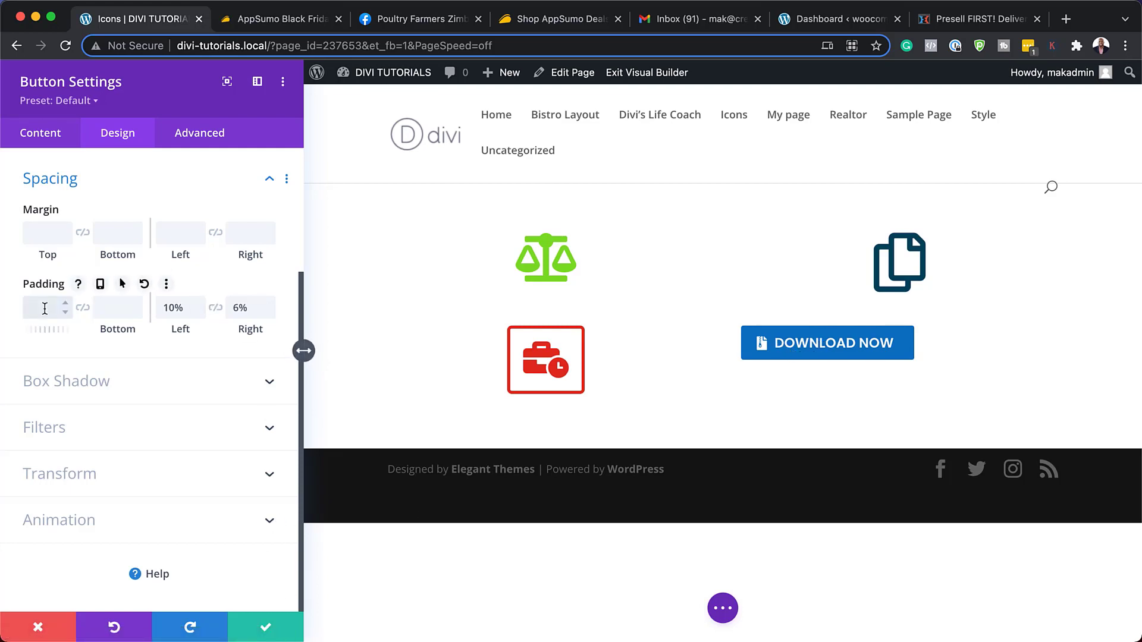
{"action": "left_click", "coordinate": [84, 309]}
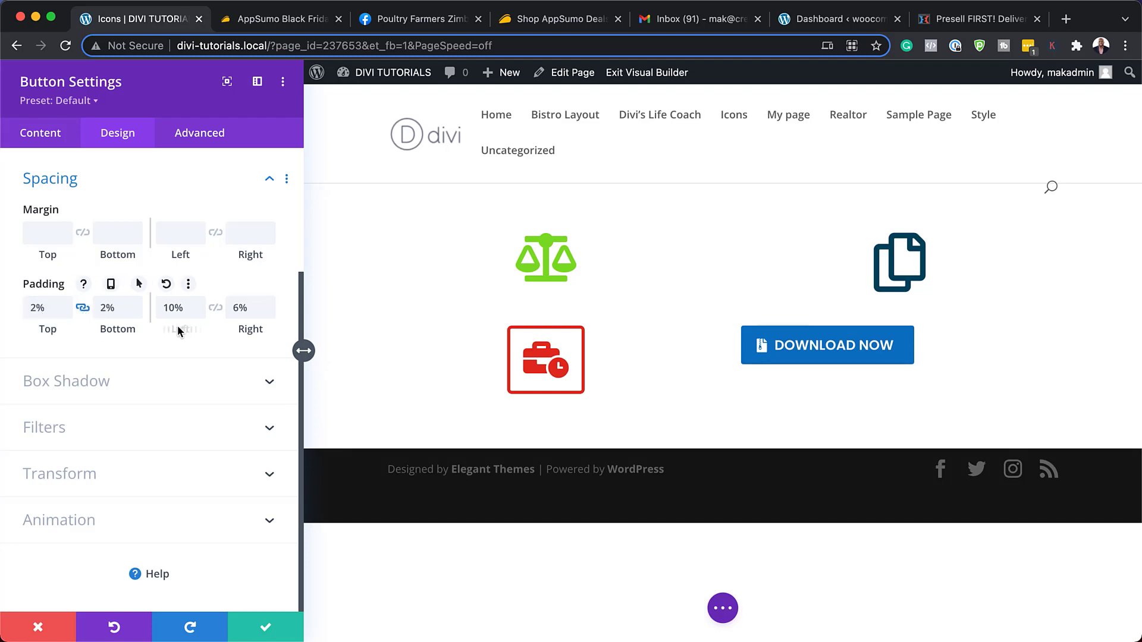
{"action": "left_click", "coordinate": [198, 303]}
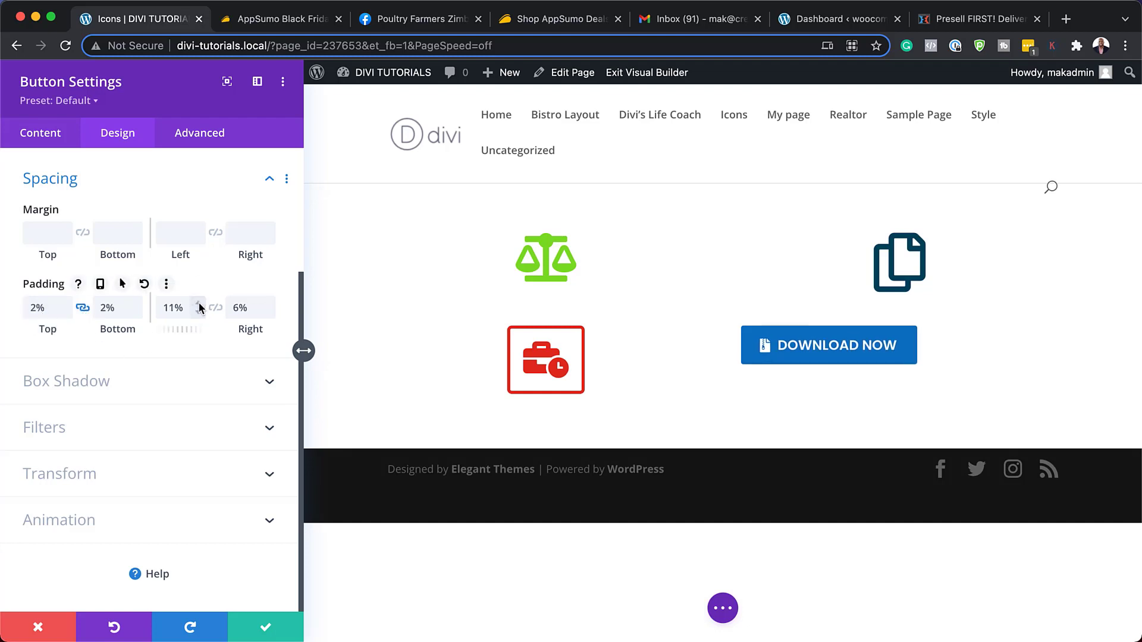
{"action": "left_click", "coordinate": [198, 303]}
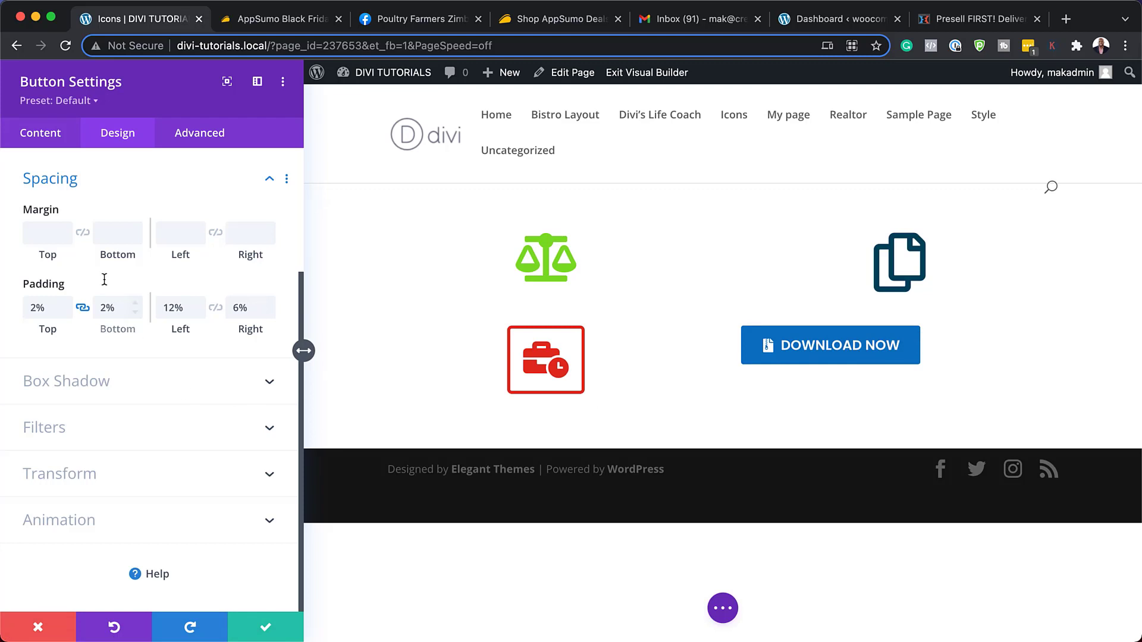
Set the button's link URL to "#" and save the button settings.
{"action": "left_click", "coordinate": [41, 135]}
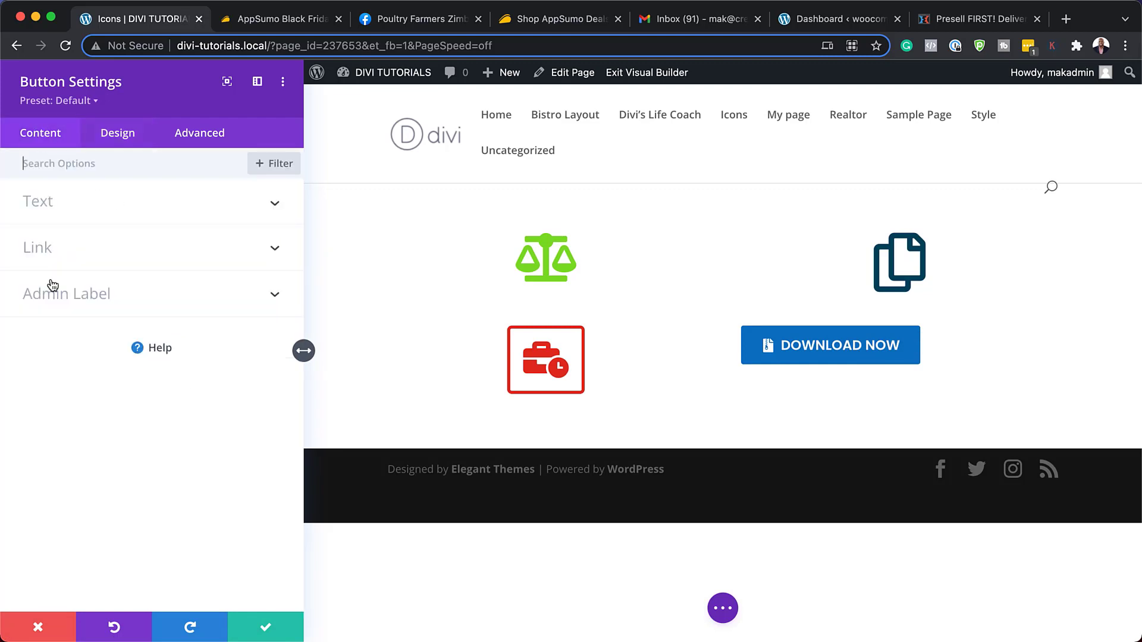
{"action": "left_click", "coordinate": [41, 250]}
{"action": "left_click", "coordinate": [45, 308]}
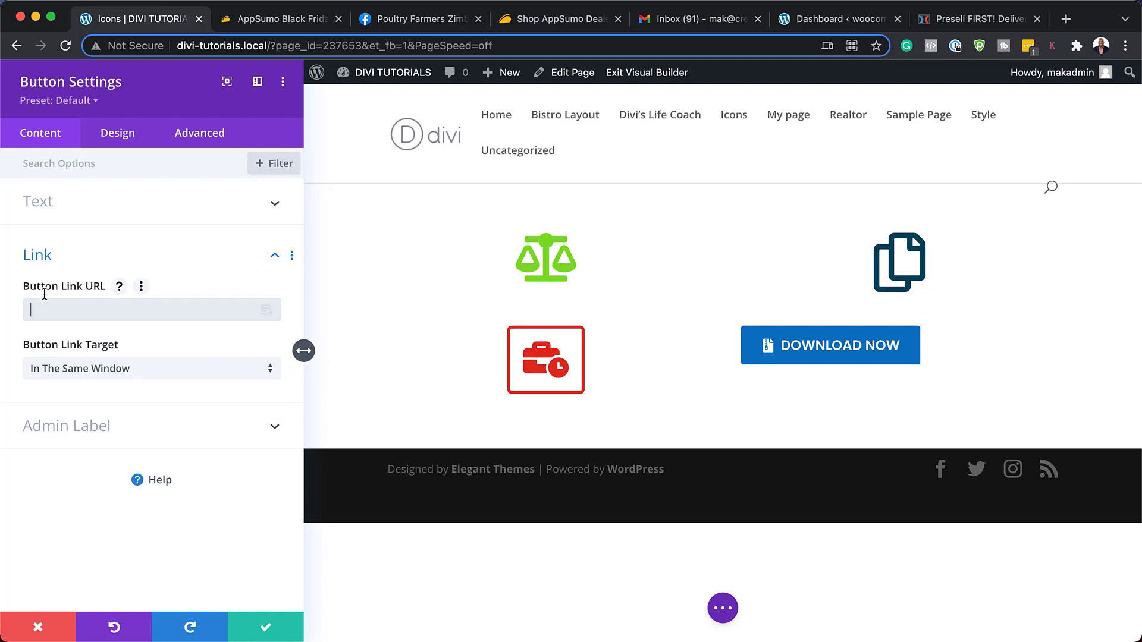
{"action": "type", "text": "#"}
{"action": "left_click", "coordinate": [266, 630]}
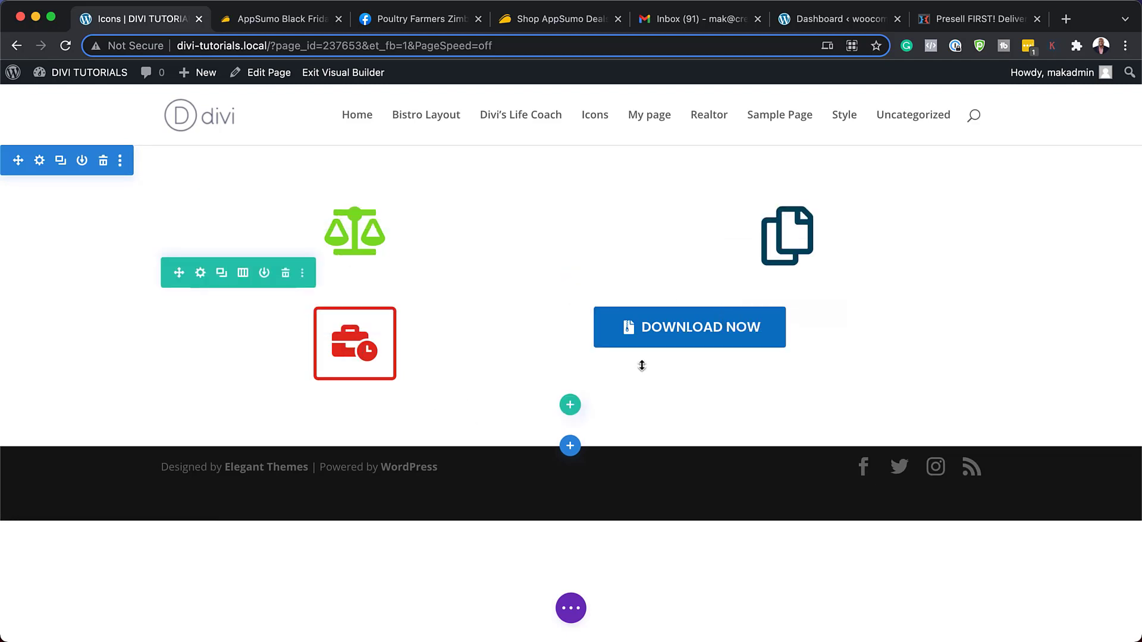
Add a single-column row below the button row and insert an Icon module in it.
{"action": "left_click", "coordinate": [571, 408]}
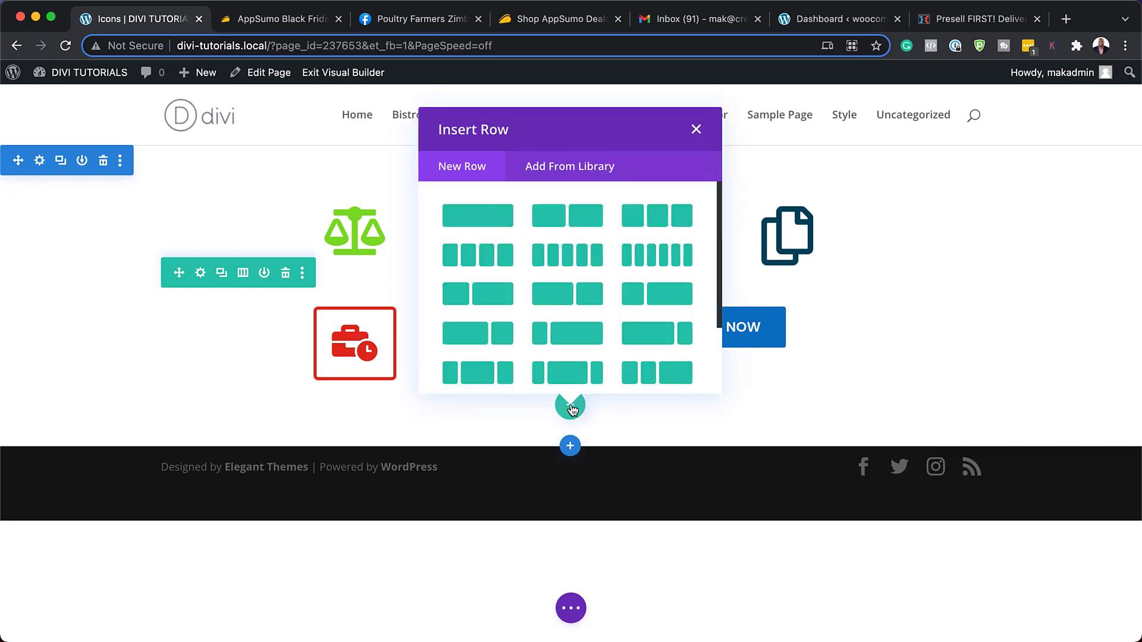
{"action": "left_click", "coordinate": [483, 217]}
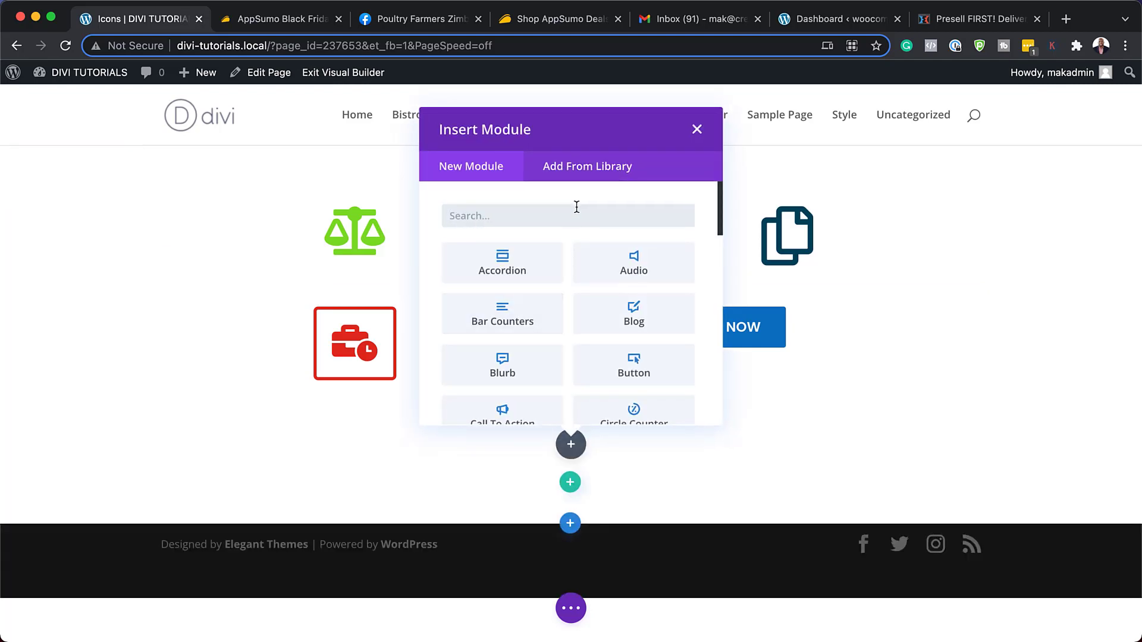
{"action": "left_click", "coordinate": [576, 207]}
{"action": "type", "text": "icon"}
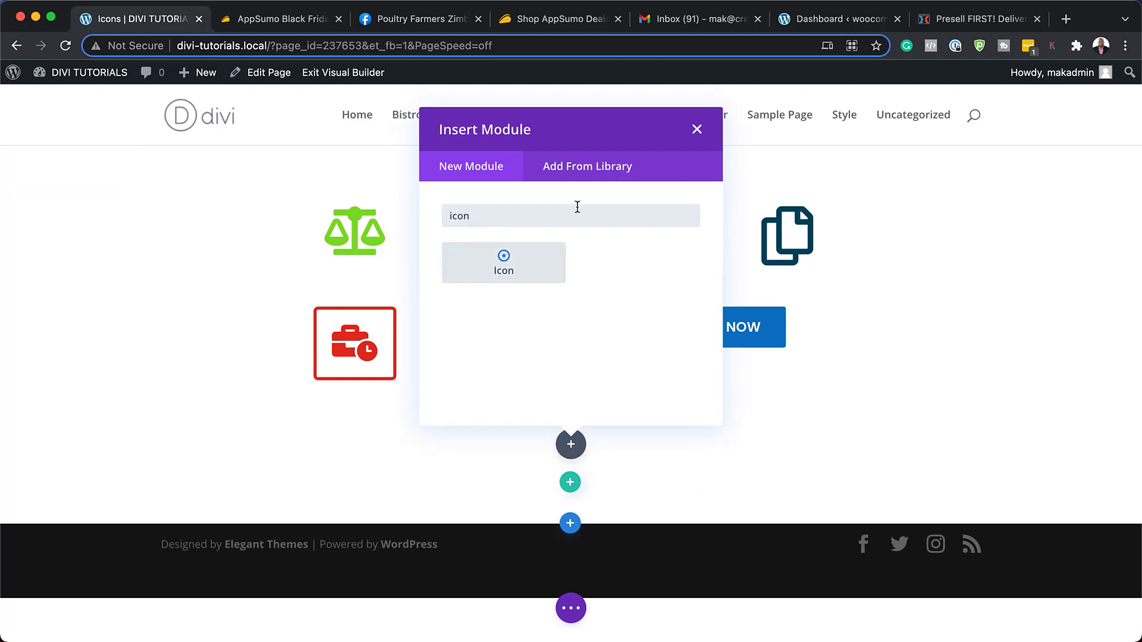
{"action": "left_click", "coordinate": [505, 258]}
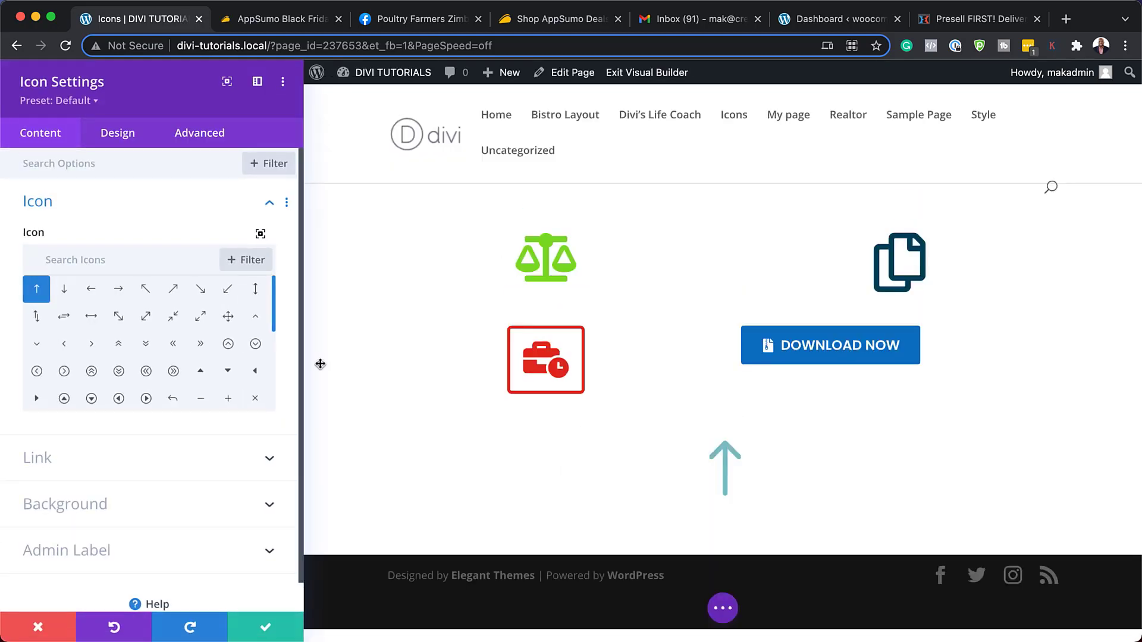
Choose the outlined gift box as the new module's icon from the enlarged icon picker.
{"action": "left_click", "coordinate": [261, 236]}
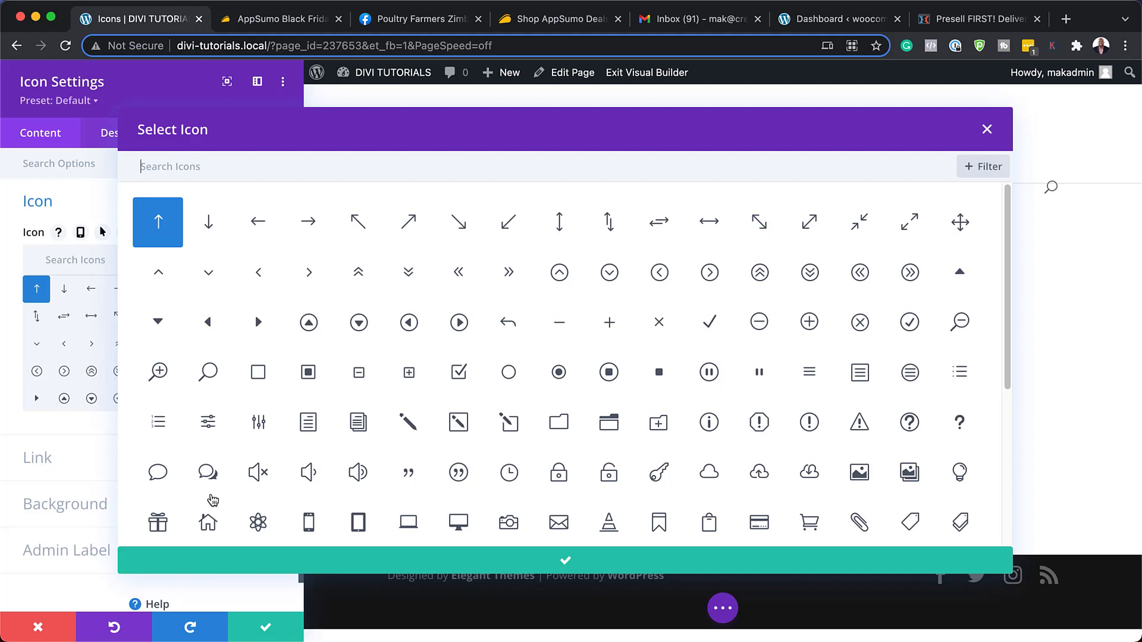
{"action": "left_click", "coordinate": [158, 526]}
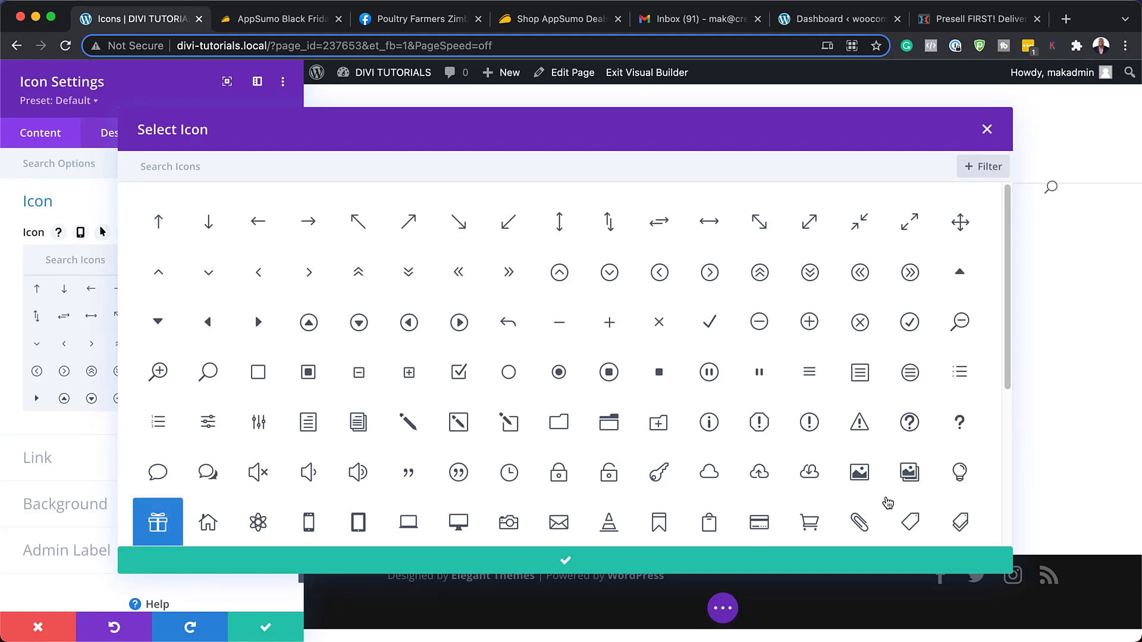
{"action": "scroll", "coordinate": [394, 413], "scroll_direction": "down", "scroll_amount": 3}
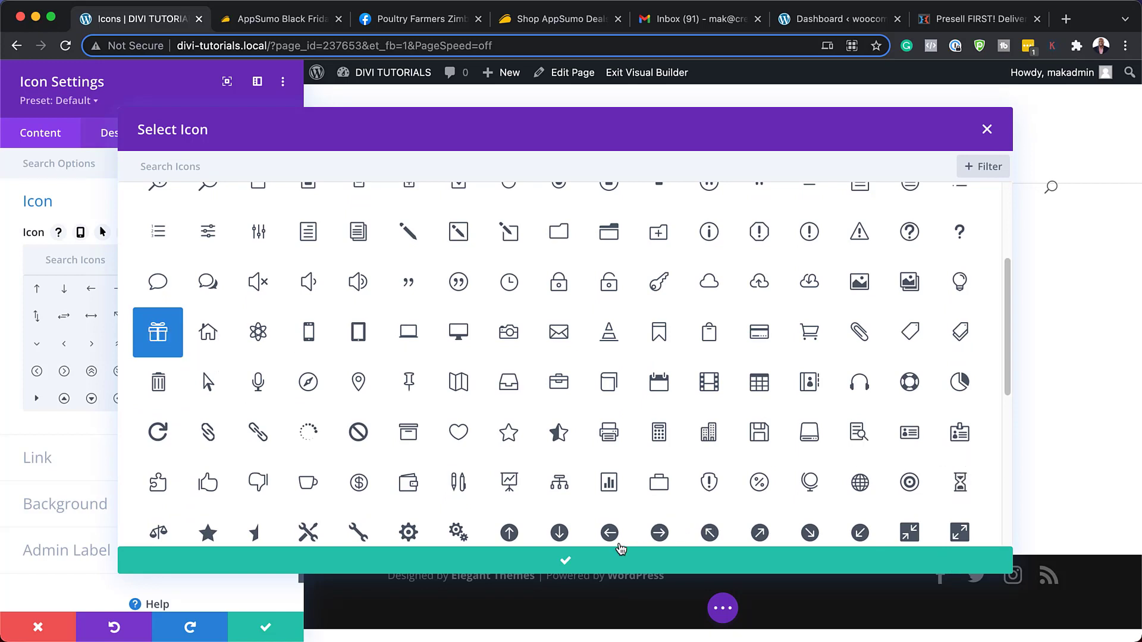
{"action": "left_click", "coordinate": [573, 563]}
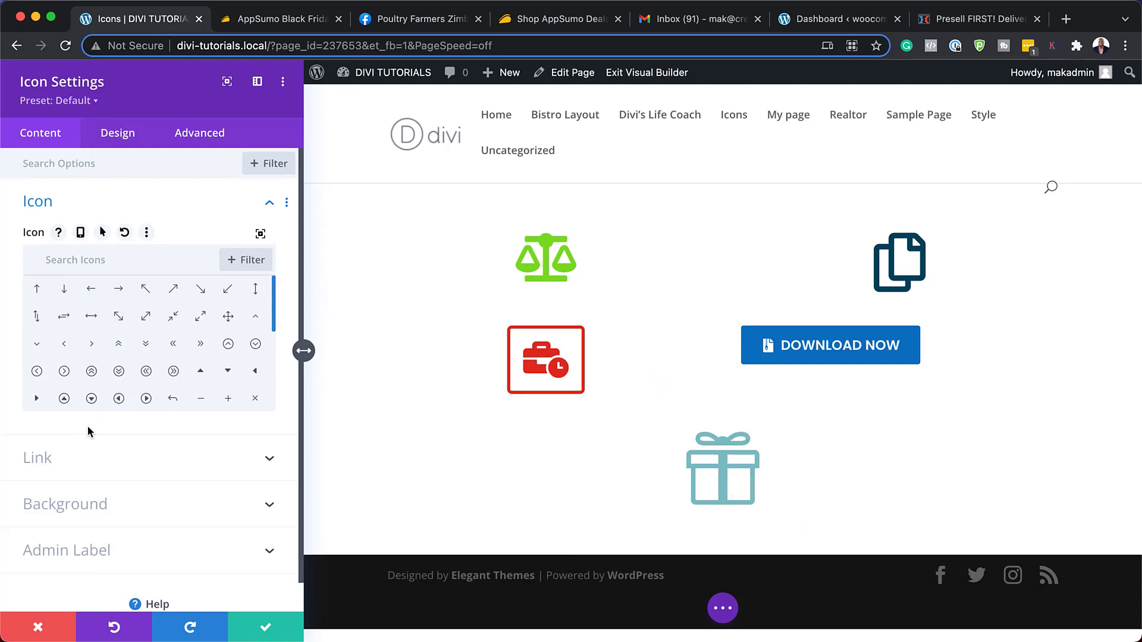
Set the gift icon's link URL to "#".
{"action": "left_click", "coordinate": [49, 463]}
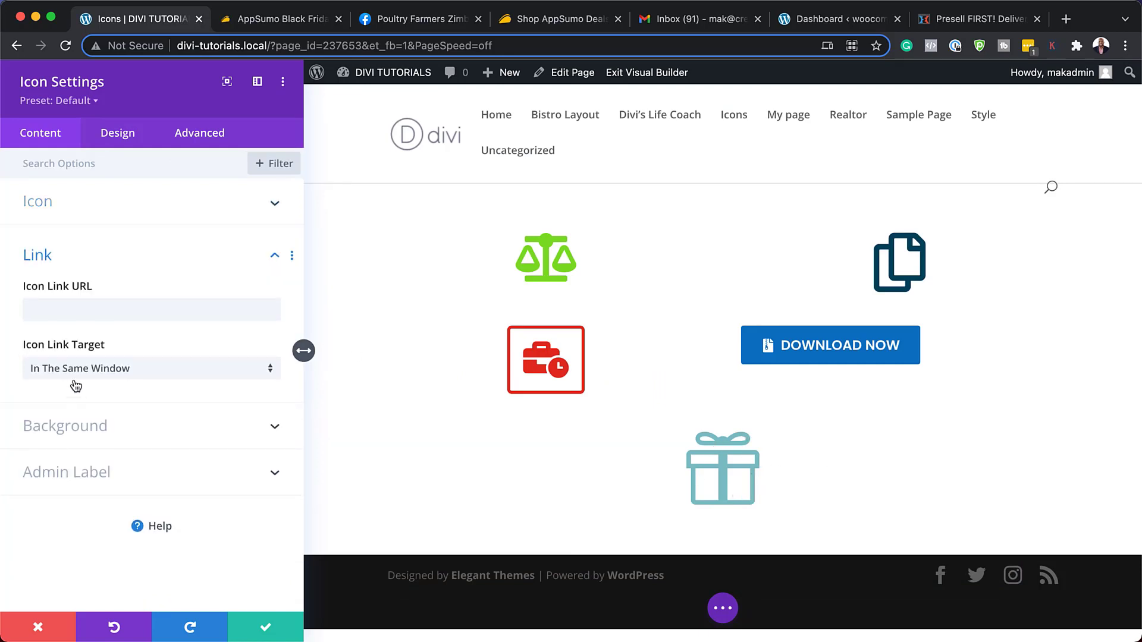
{"action": "left_click", "coordinate": [91, 316]}
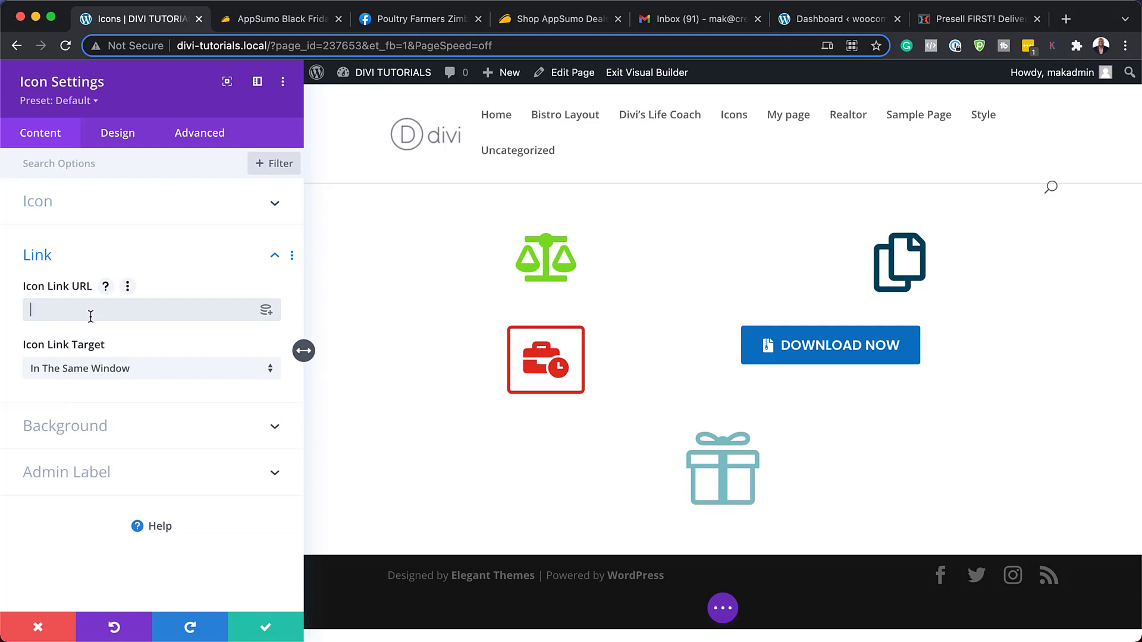
{"action": "type", "text": "#"}
Set the gift icon's size to 106px and its color to the saved blue swatch.
{"action": "left_click", "coordinate": [128, 133]}
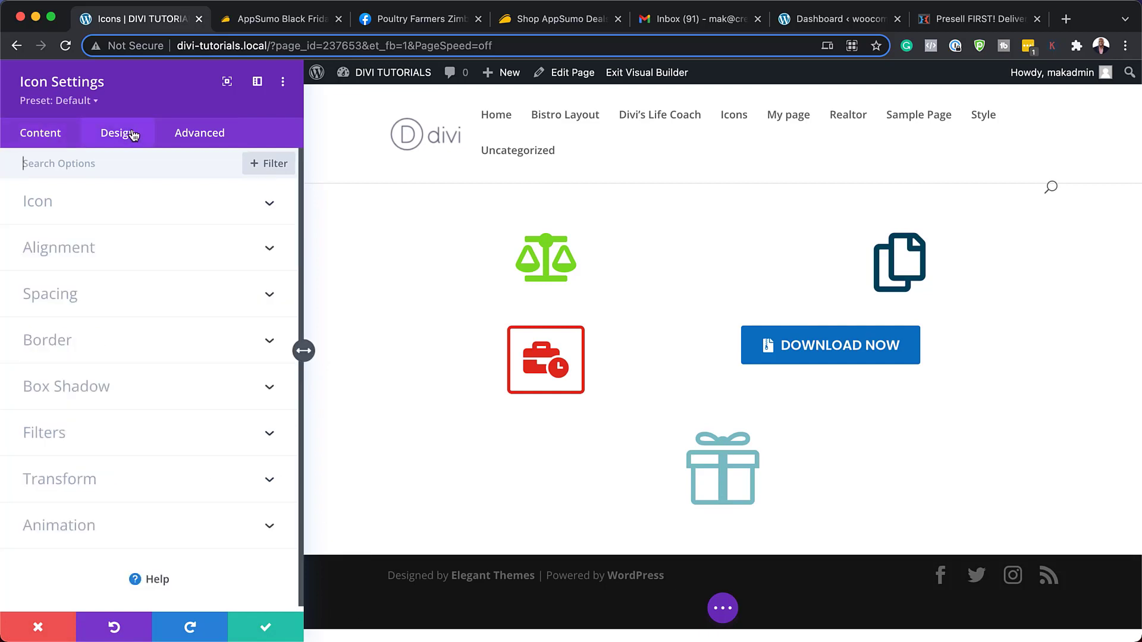
{"action": "left_click", "coordinate": [103, 208]}
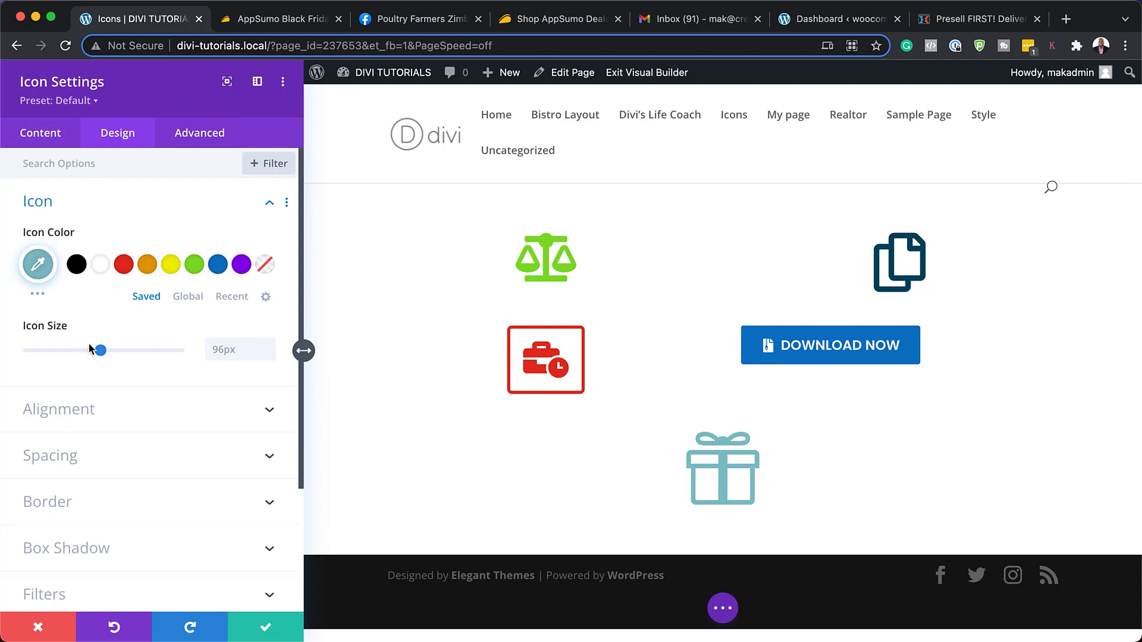
{"action": "mouse_move", "coordinate": [98, 351]}
{"action": "left_mouse_down"}
{"action": "mouse_move", "coordinate": [119, 355]}
{"action": "mouse_move", "coordinate": [108, 356]}
{"action": "left_mouse_up"}
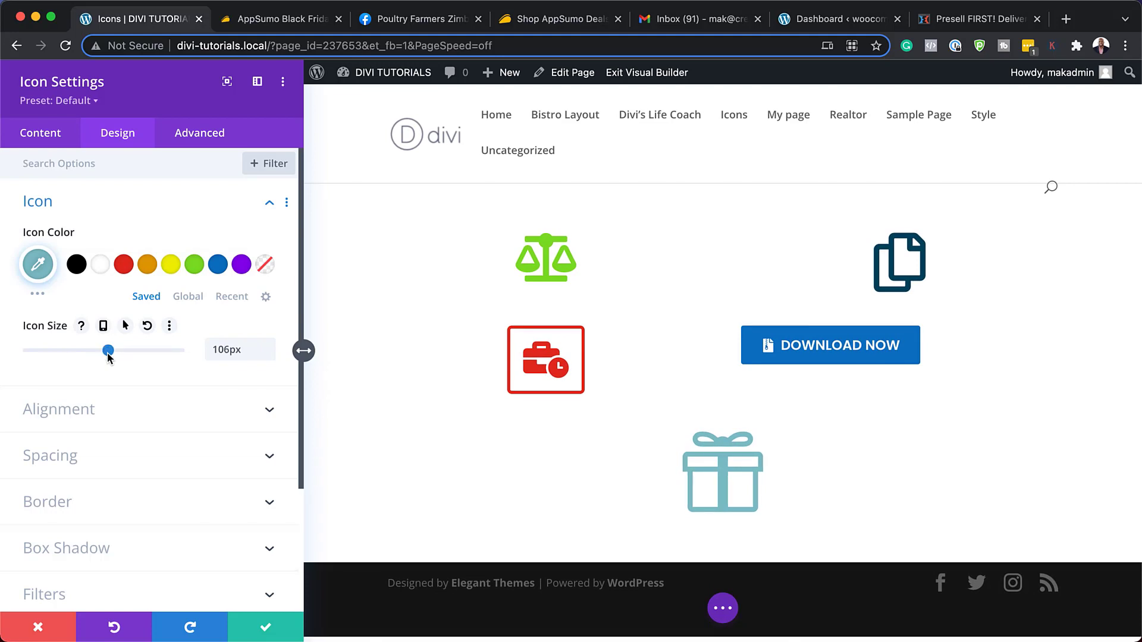
{"action": "left_click", "coordinate": [219, 266]}
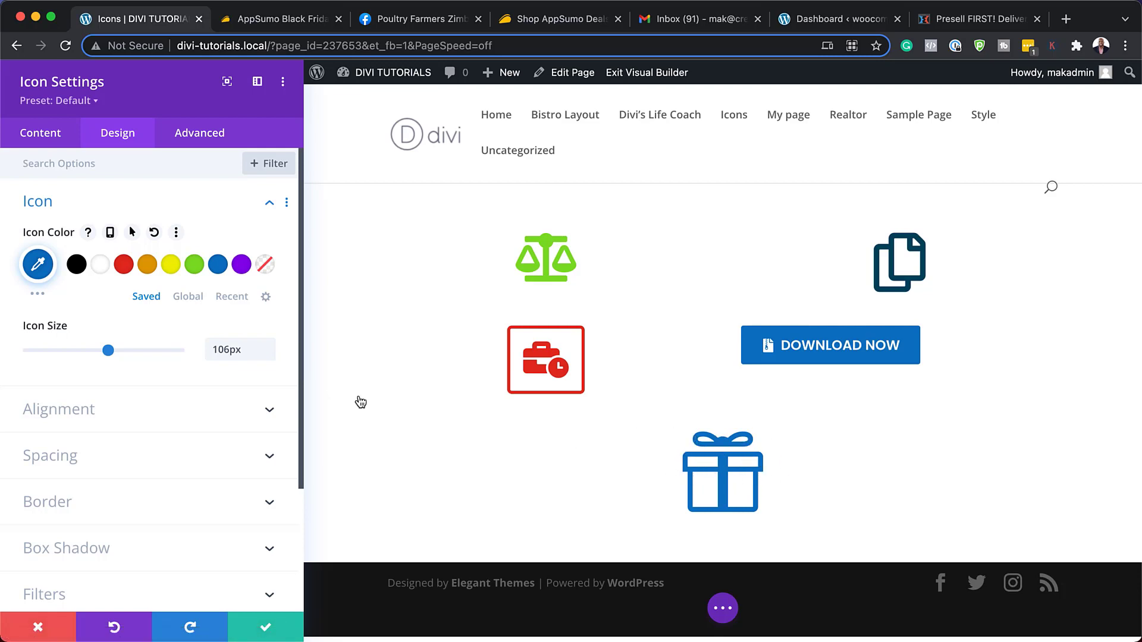
Enable hover options for the gift icon's transform and set its linked hover scale to 106%.
{"action": "scroll", "coordinate": [163, 484], "scroll_direction": "down", "scroll_amount": 2}
{"action": "scroll", "coordinate": [164, 483], "scroll_direction": "down", "scroll_amount": 5}
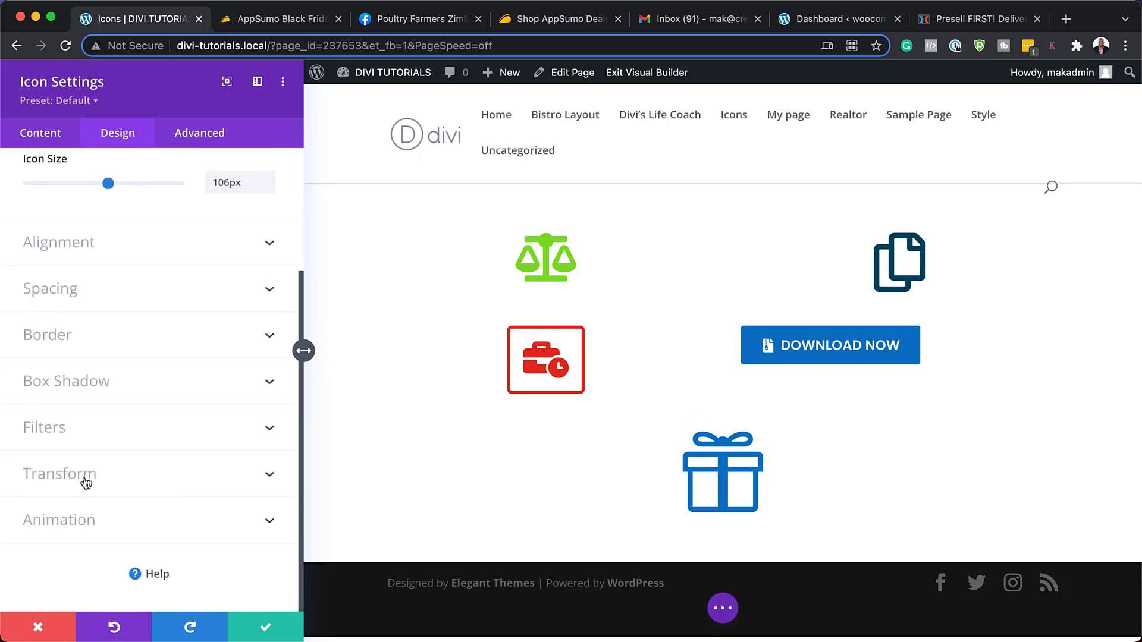
{"action": "left_click", "coordinate": [86, 482]}
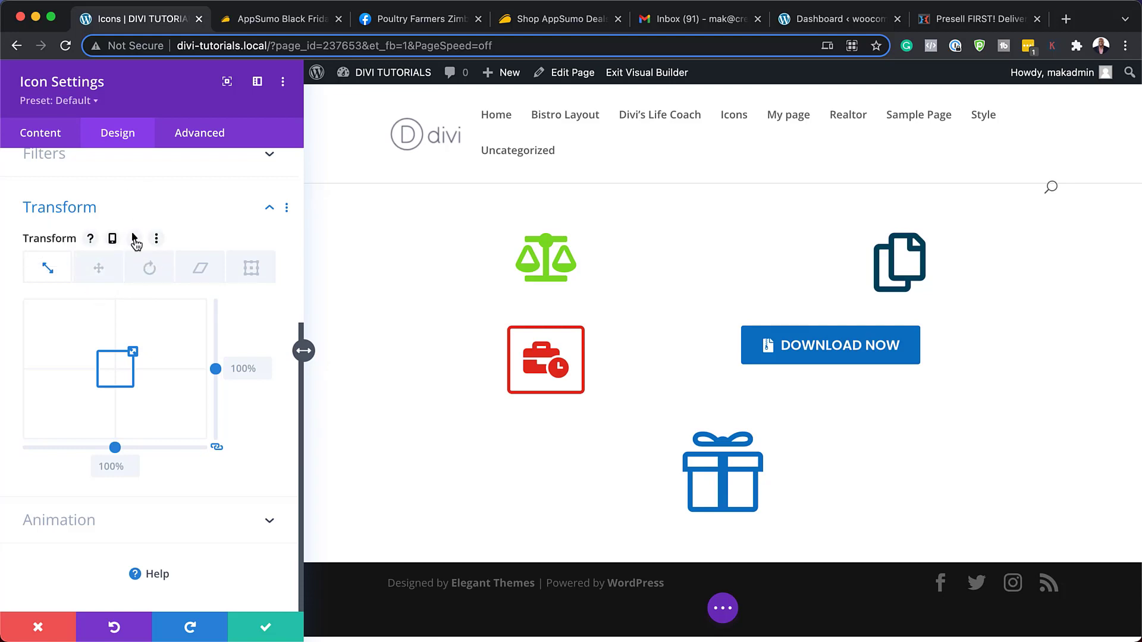
{"action": "left_click", "coordinate": [134, 239]}
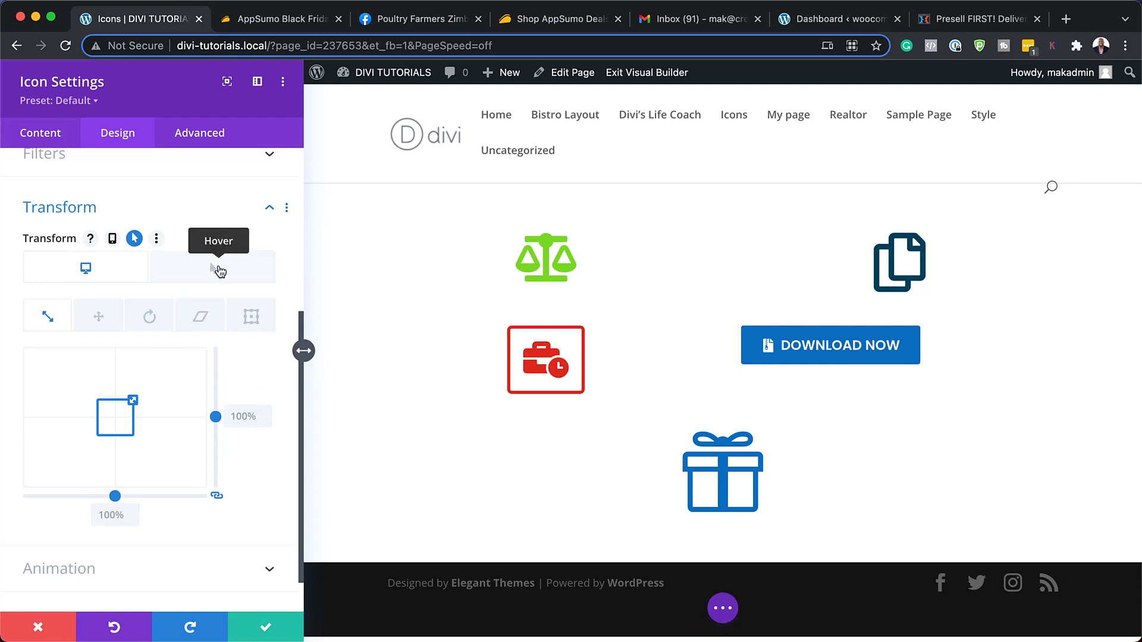
{"action": "left_click", "coordinate": [218, 269]}
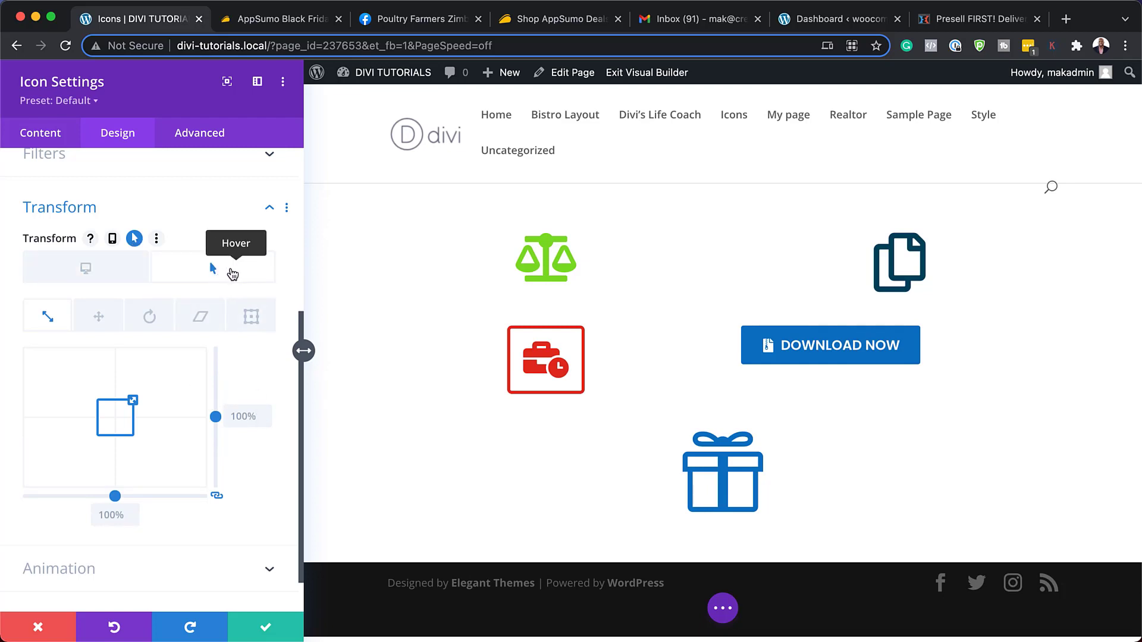
{"action": "left_click", "coordinate": [265, 413]}
{"action": "left_click", "coordinate": [265, 413]}
{"action": "left_click", "coordinate": [265, 413]}
{"action": "left_click", "coordinate": [265, 413]}
{"action": "left_click", "coordinate": [265, 412]}
{"action": "left_click", "coordinate": [266, 412]}
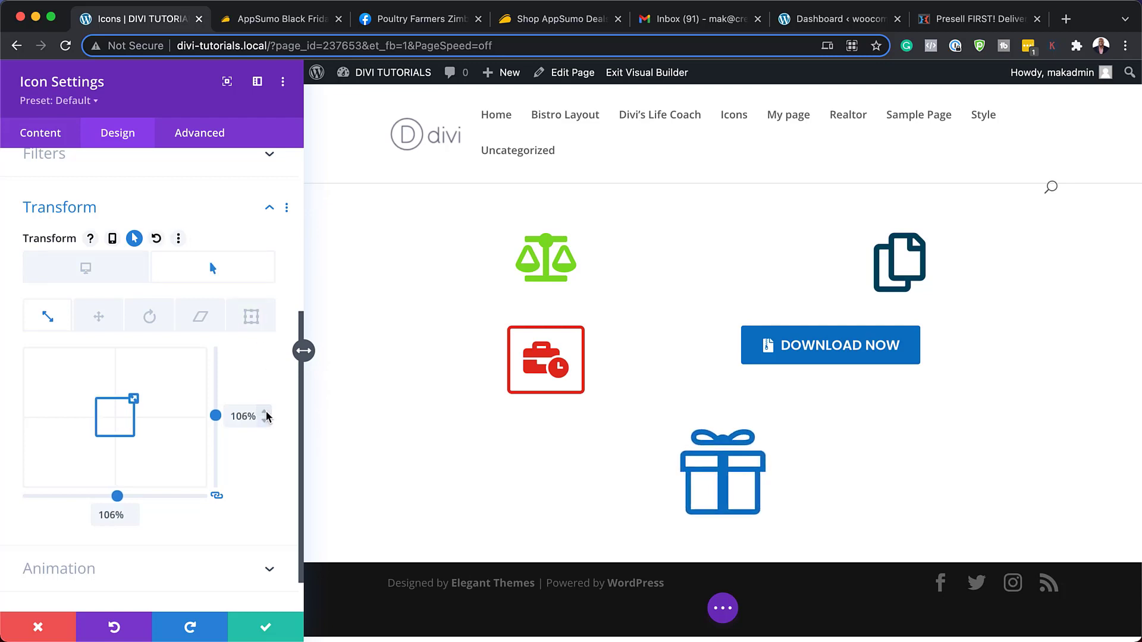
Set the gift icon's linked hover scale to 110% for both width and height.
{"action": "left_click", "coordinate": [266, 413]}
{"action": "left_click", "coordinate": [265, 413]}
{"action": "left_click", "coordinate": [265, 412]}
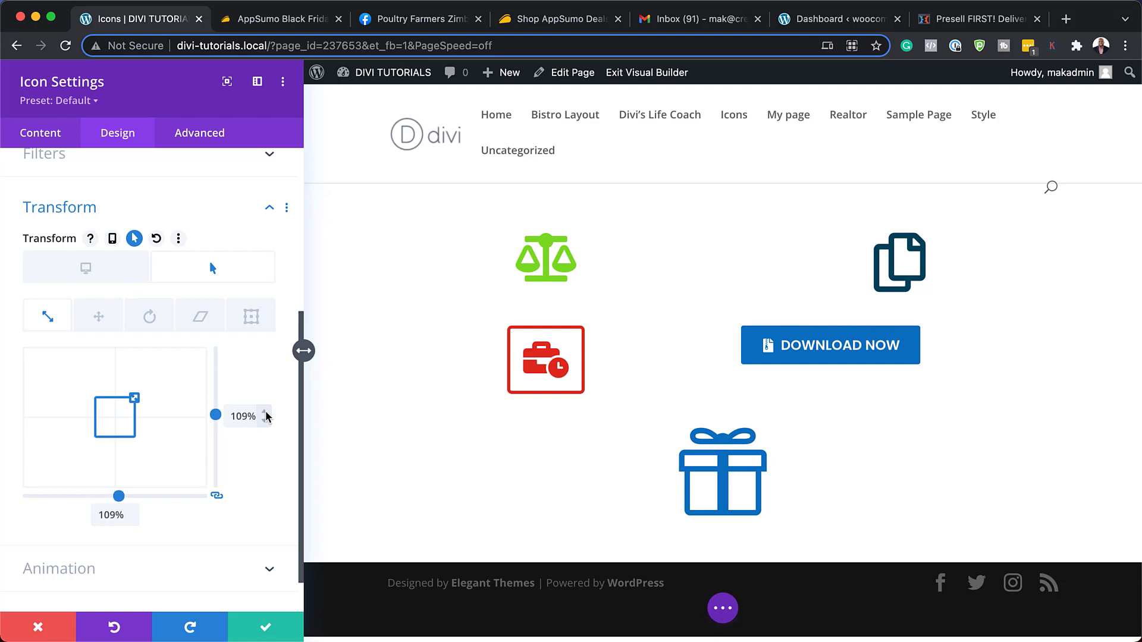
{"action": "left_click", "coordinate": [265, 413]}
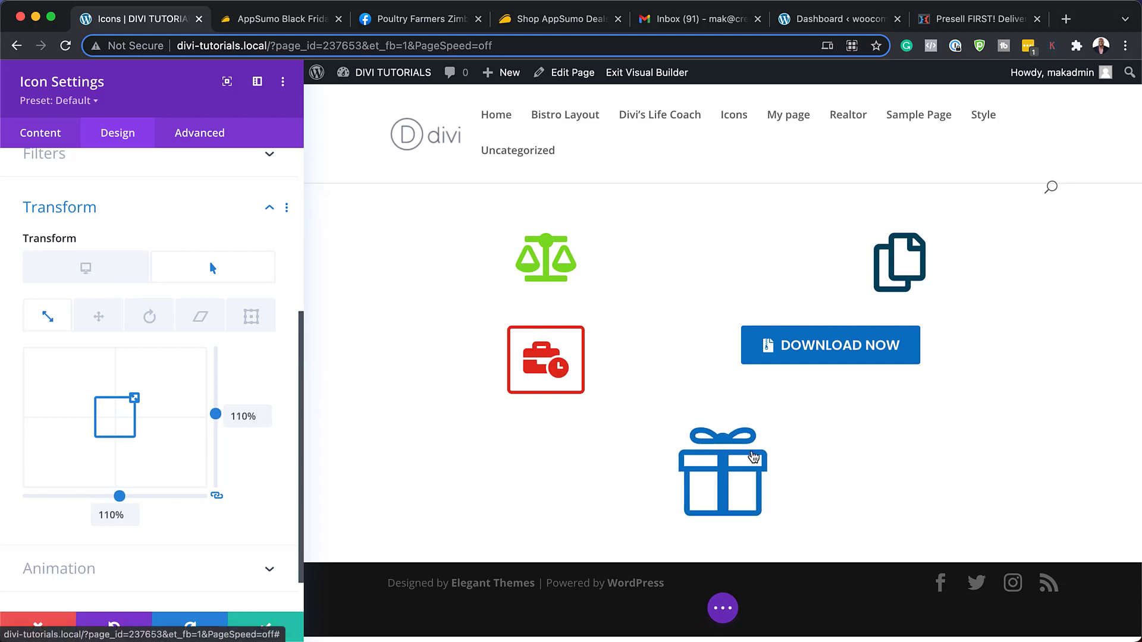
Show the gift icon's animation style options, leave the style at None, and save the module settings.
{"action": "left_click", "coordinate": [221, 565]}
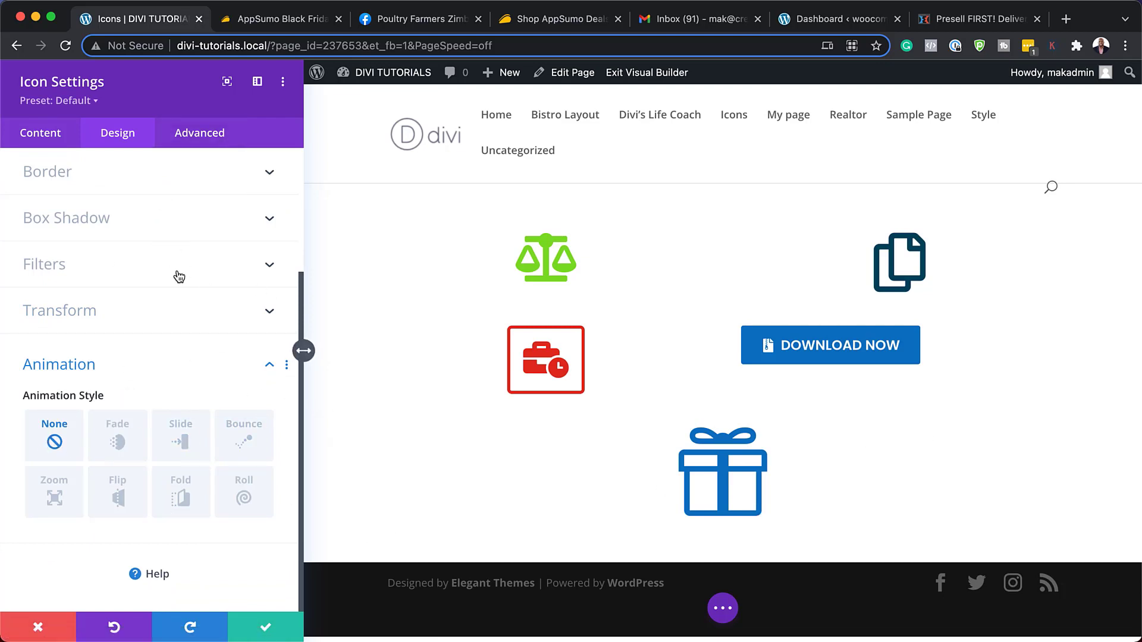
{"action": "scroll", "coordinate": [176, 275], "scroll_direction": "up", "scroll_amount": 1}
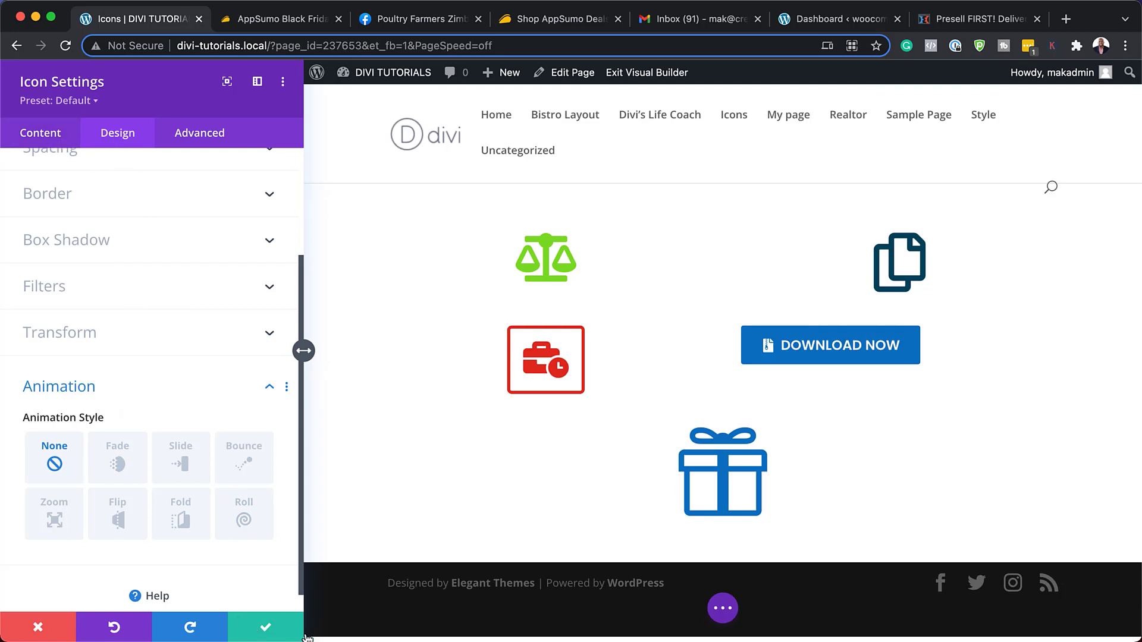
{"action": "left_click", "coordinate": [265, 629]}
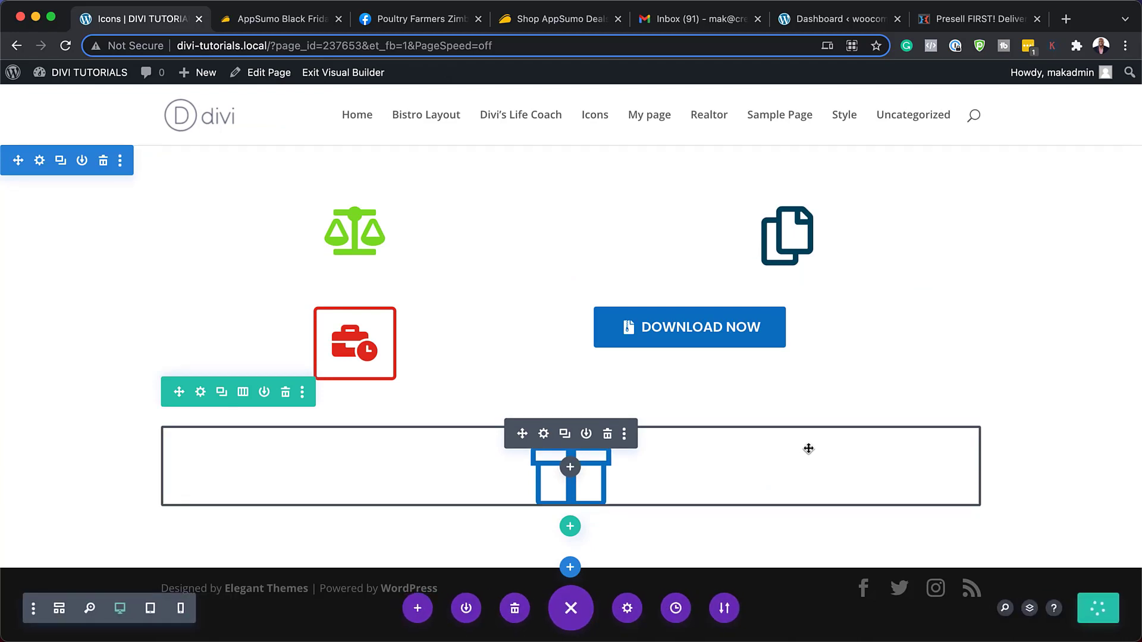
Exit the Visual Builder and reload the Icons page to check the icons and their animations on the front end.
{"action": "left_click", "coordinate": [344, 74]}
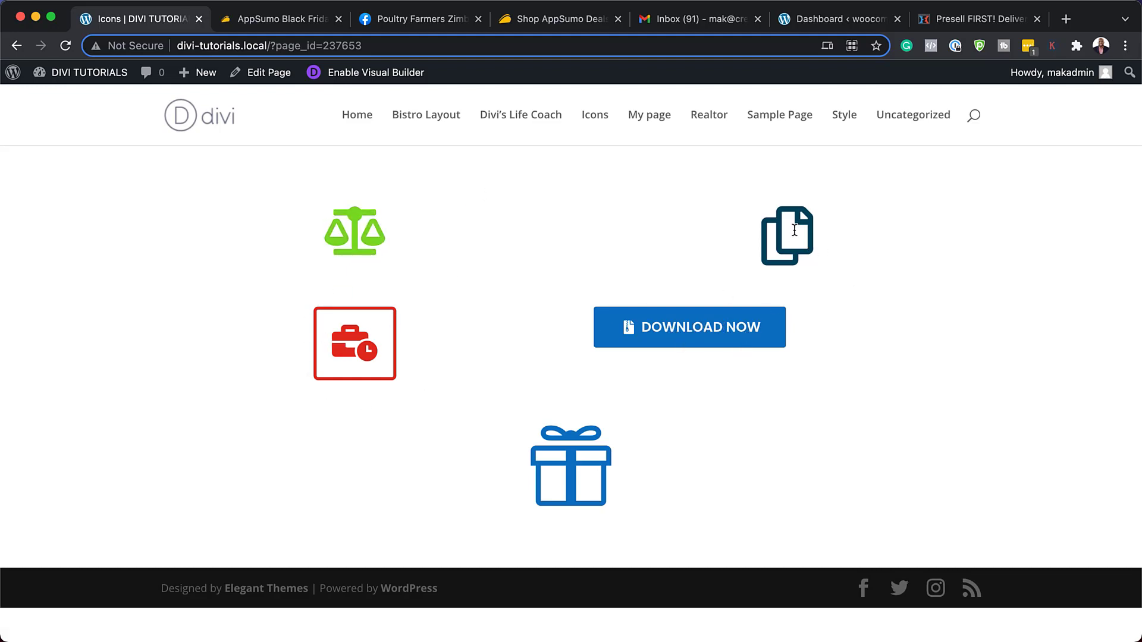
{"action": "left_click", "coordinate": [65, 46]}
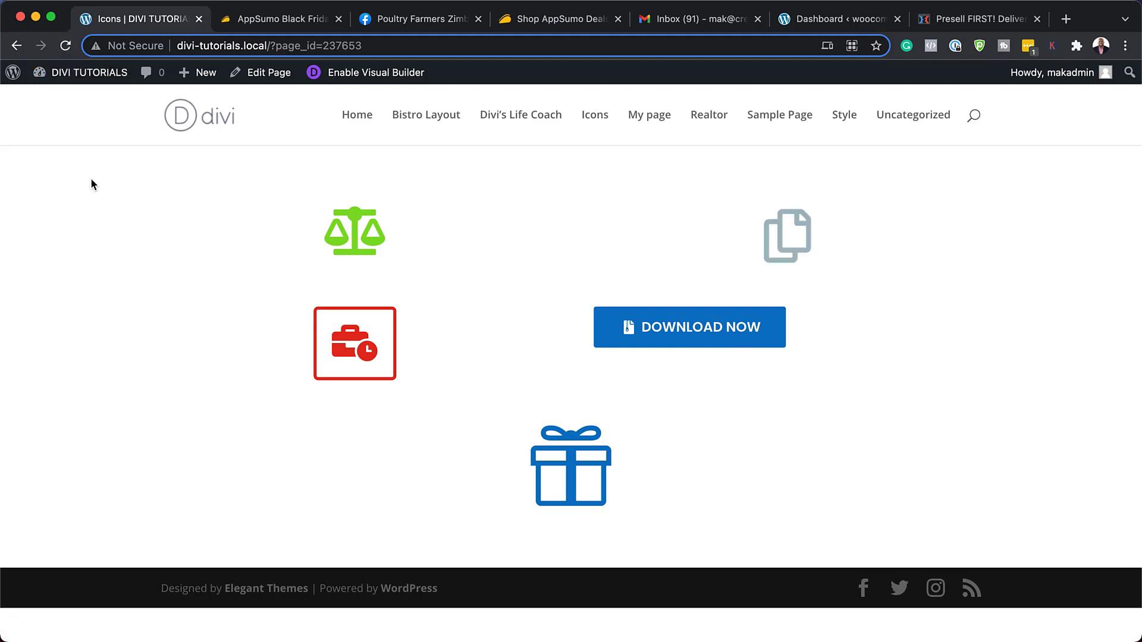